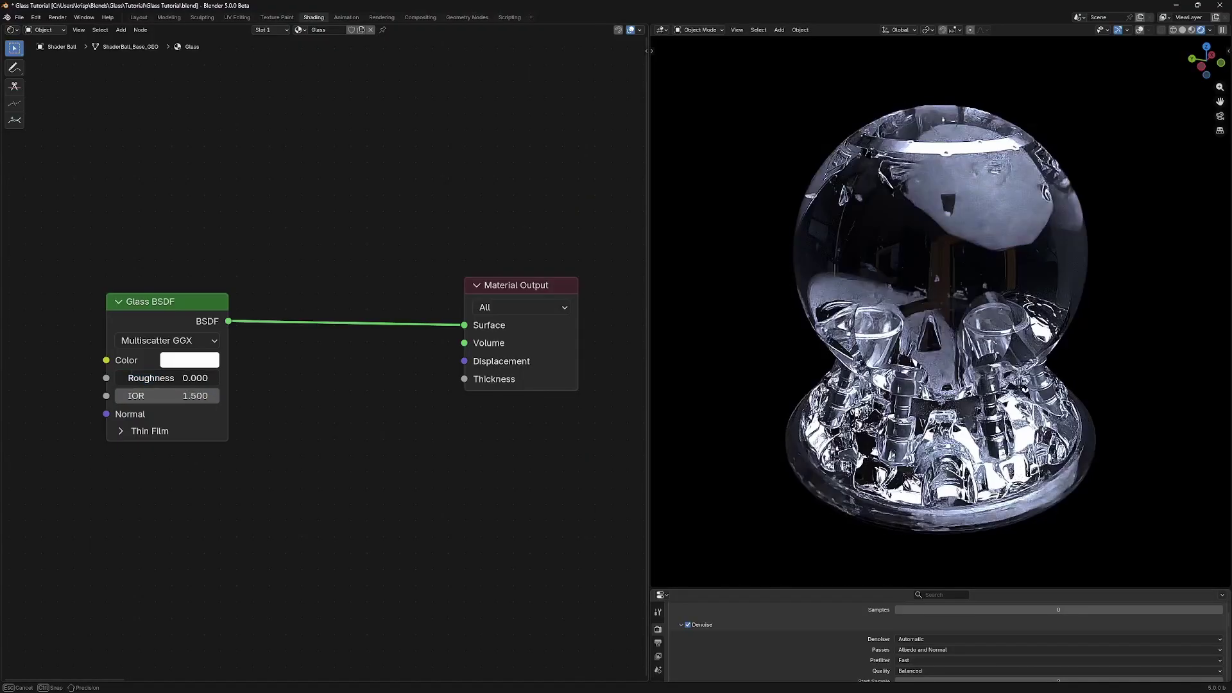
Duplicate the Glass BSDF into red, green and blue versions and combine the red and green ones with an Add Shader.
middle_drag(188, 373, 261, 440)
click(262, 431)
drag(299, 346, 146, 140)
key(shift+d)
click(209, 362)
click(208, 362)
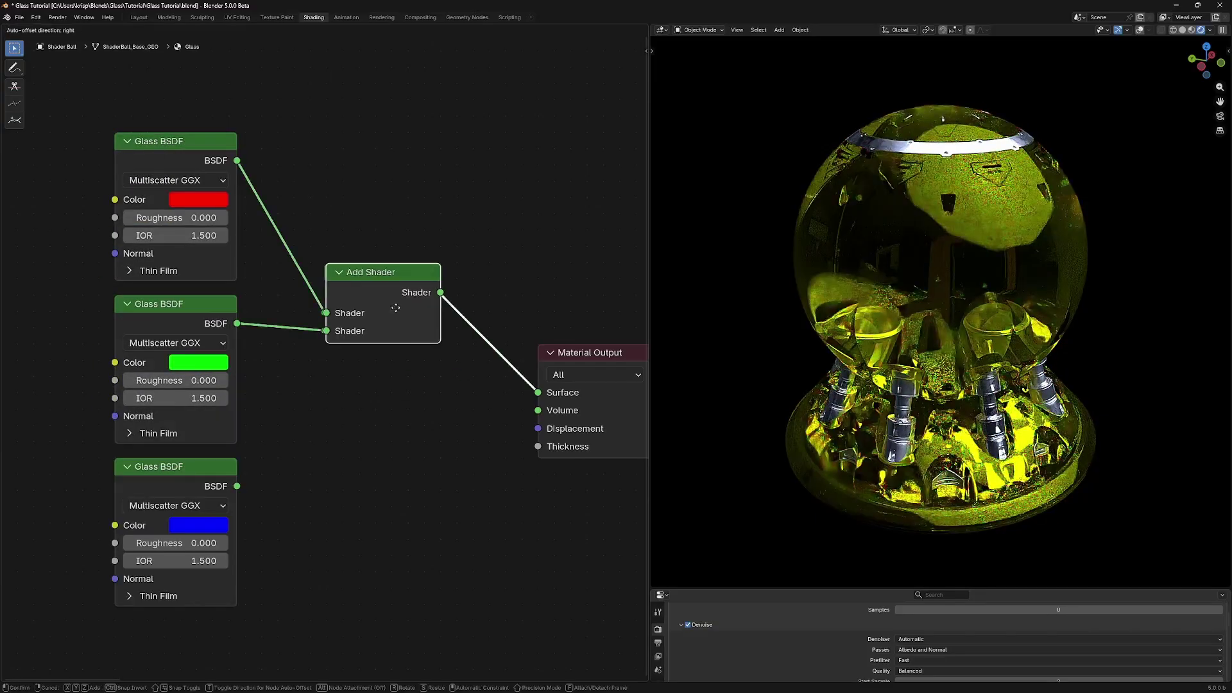
Duplicate the Add Shader in front of the Material Output and add the blue Glass BSDF through it.
key(shift+d)
click(507, 351)
alt+right_drag(214, 530, 580, 364)
click(602, 411)
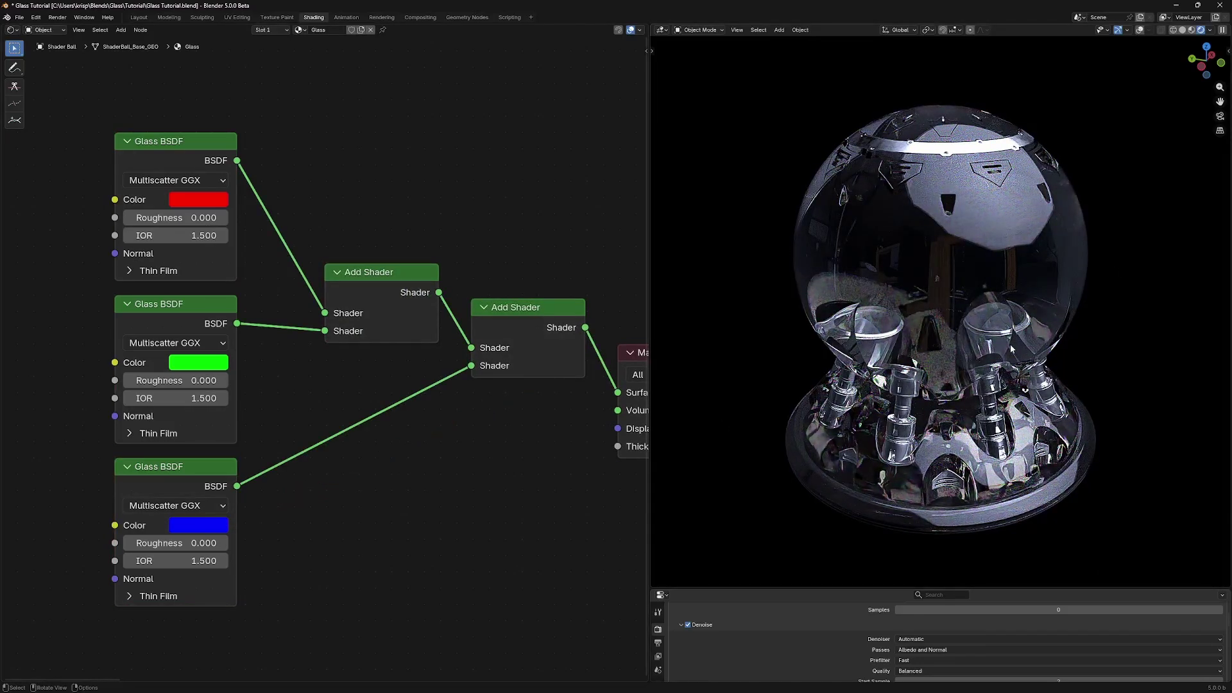
Set the IOR to 1.400 on the red Glass BSDF and 1.600 on the blue one.
click(130, 237)
click(223, 561)
middle_drag(941, 331, 1092, 365)
scroll(1002, 345, up, 2)
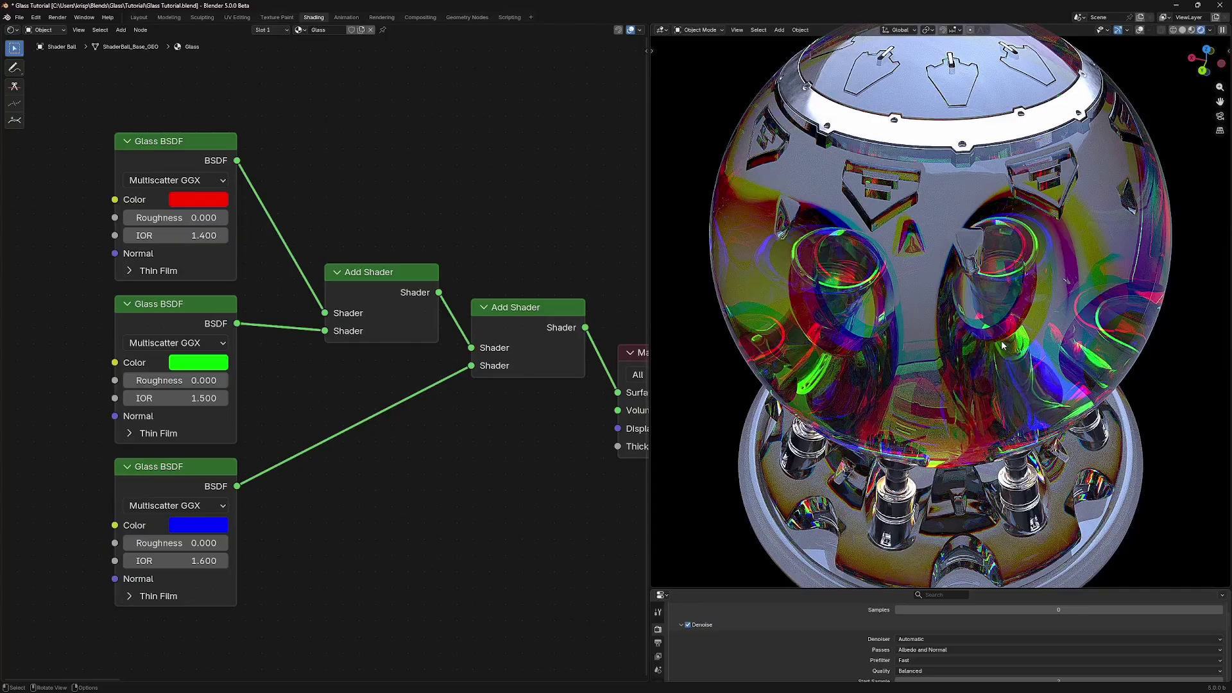
middle_drag(1003, 344, 883, 276)
scroll(866, 270, up, 1)
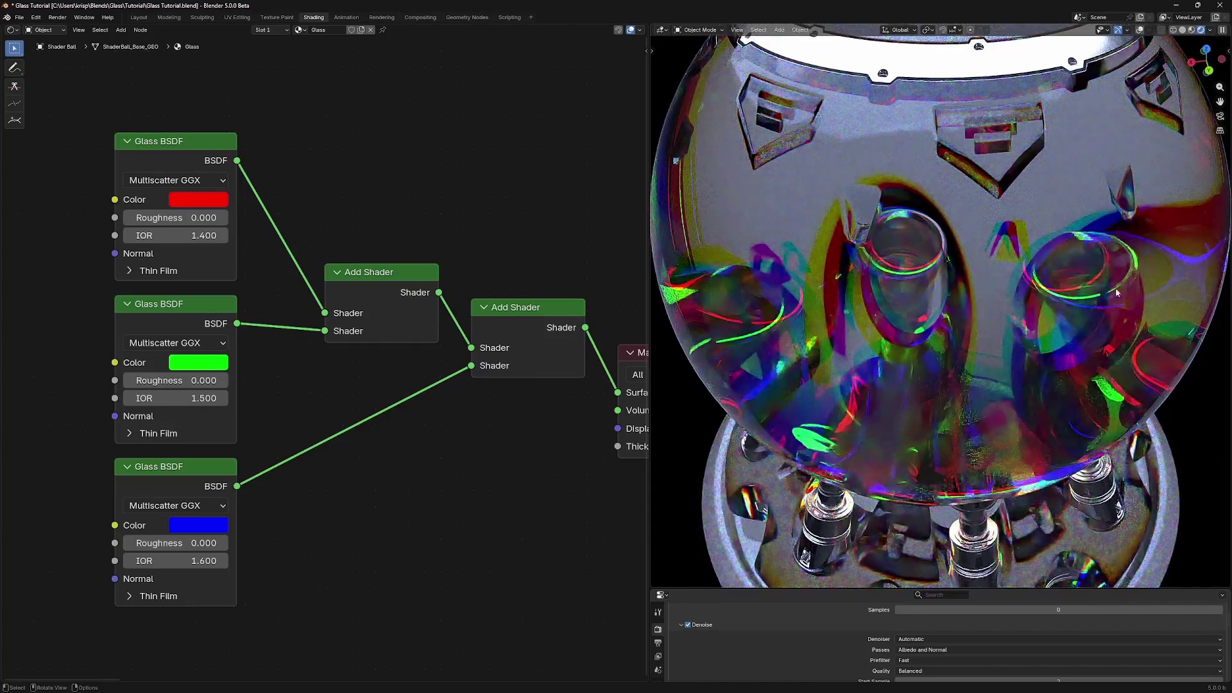
scroll(1149, 271, up, 2)
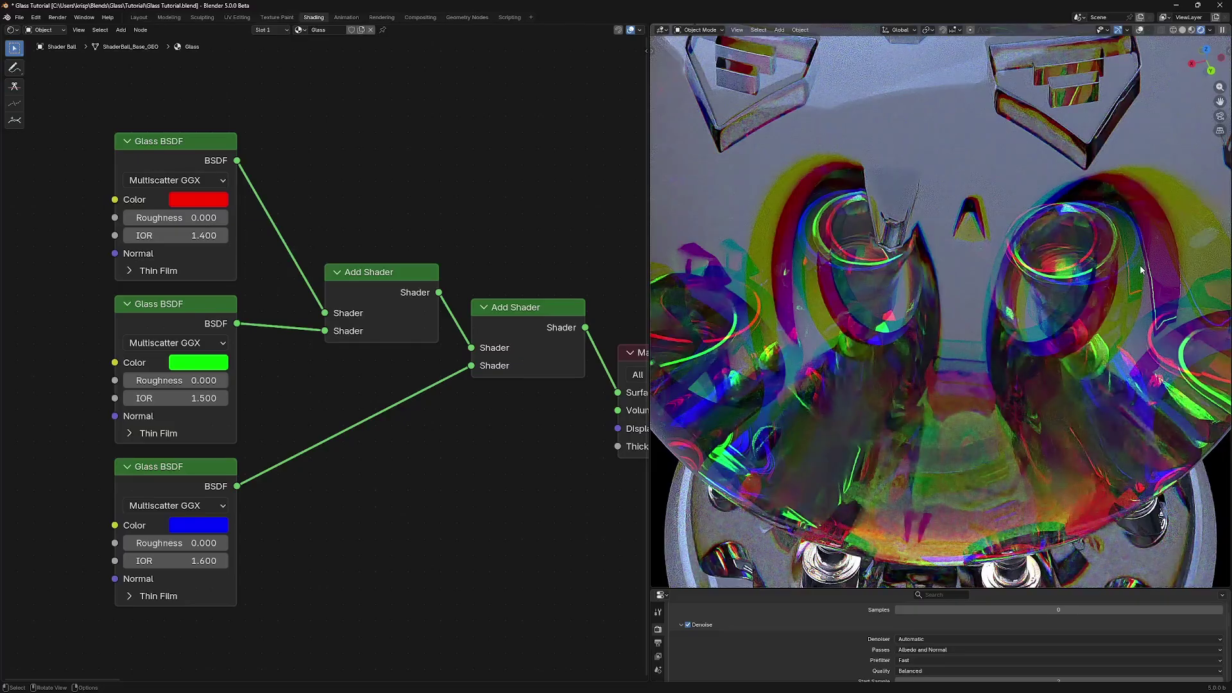
scroll(488, 398, down, 3)
Replace the three-colour shader setup with a single white Glass BSDF connected to the Material Output's Surface.
ctrl+right_drag(472, 418, 496, 289)
scroll(269, 232, down, 1)
drag(190, 199, 454, 457)
scroll(270, 437, down, 2)
key(g)
mouse_move(259, 436)
middle_down()
mouse_move(490, 447)
mouse_move(252, 415)
middle_up()
click(201, 440)
Add a Wavelength node above the Glass BSDF and preview its color on the model while varying the wavelength.
scroll(321, 423, up, 3)
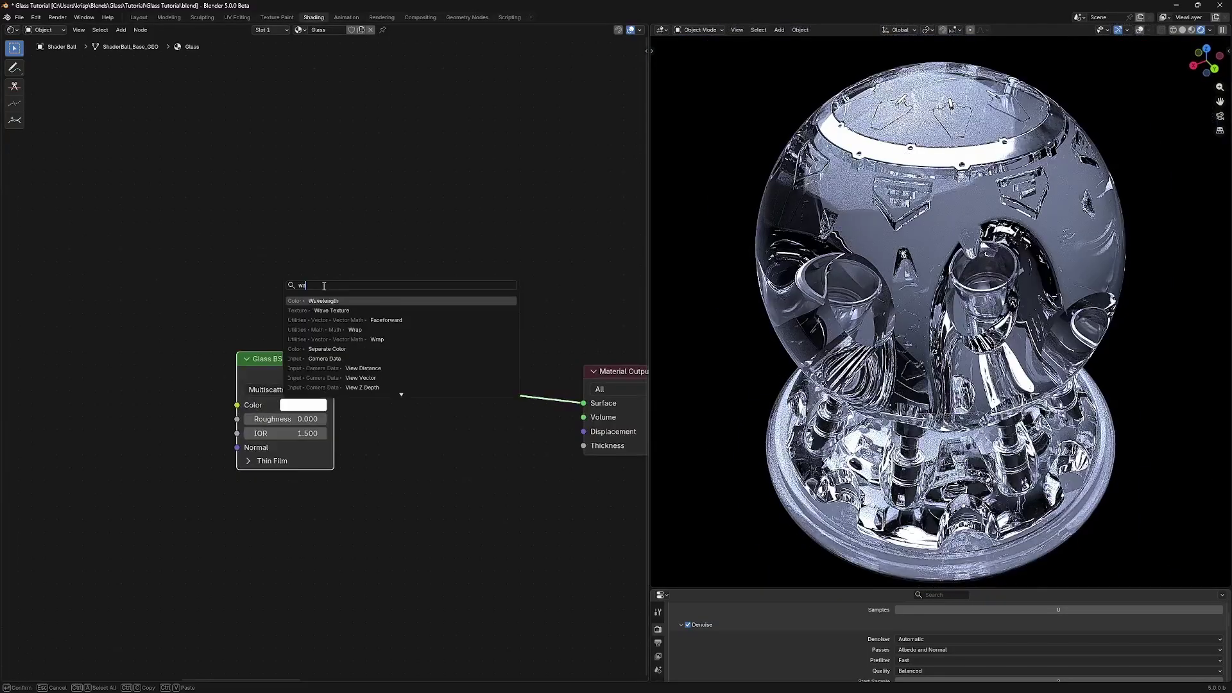
key(Return)
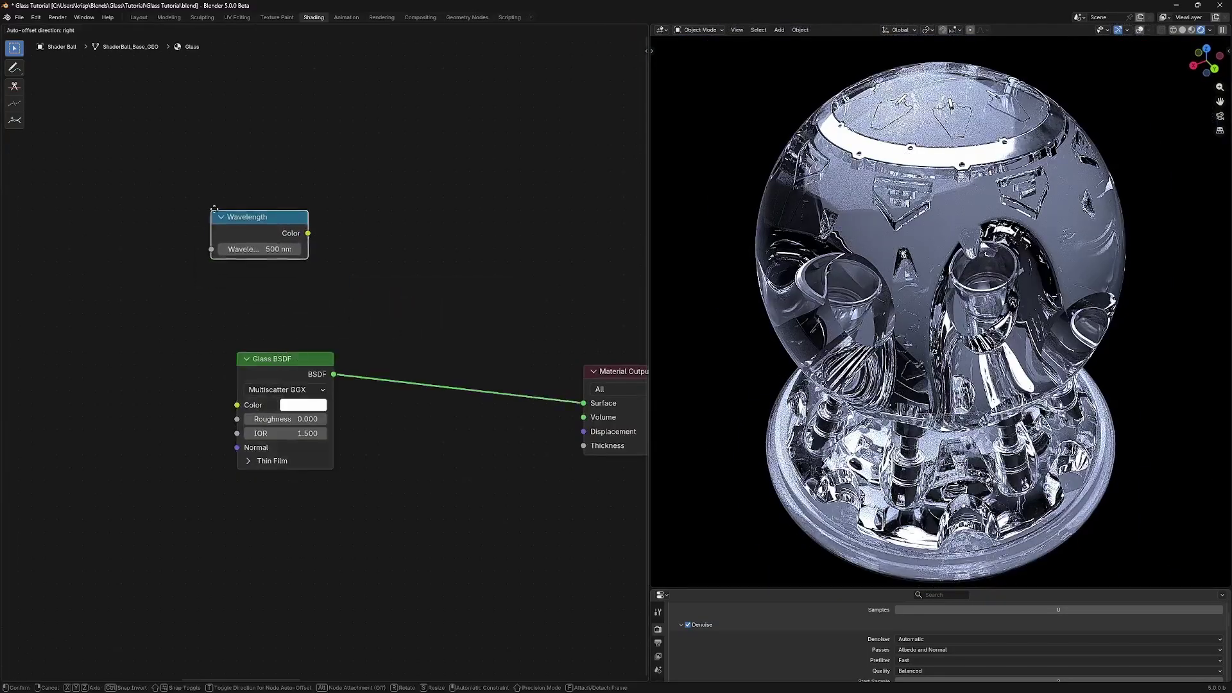
click(270, 238)
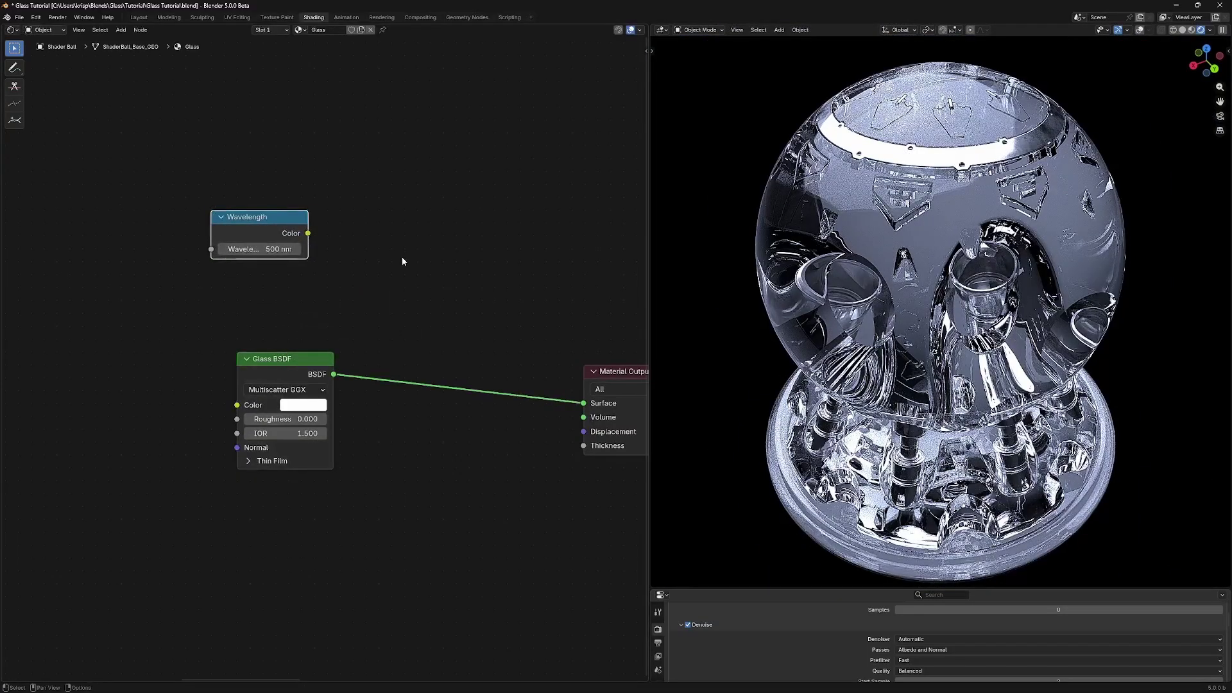
middle_drag(403, 257, 531, 328)
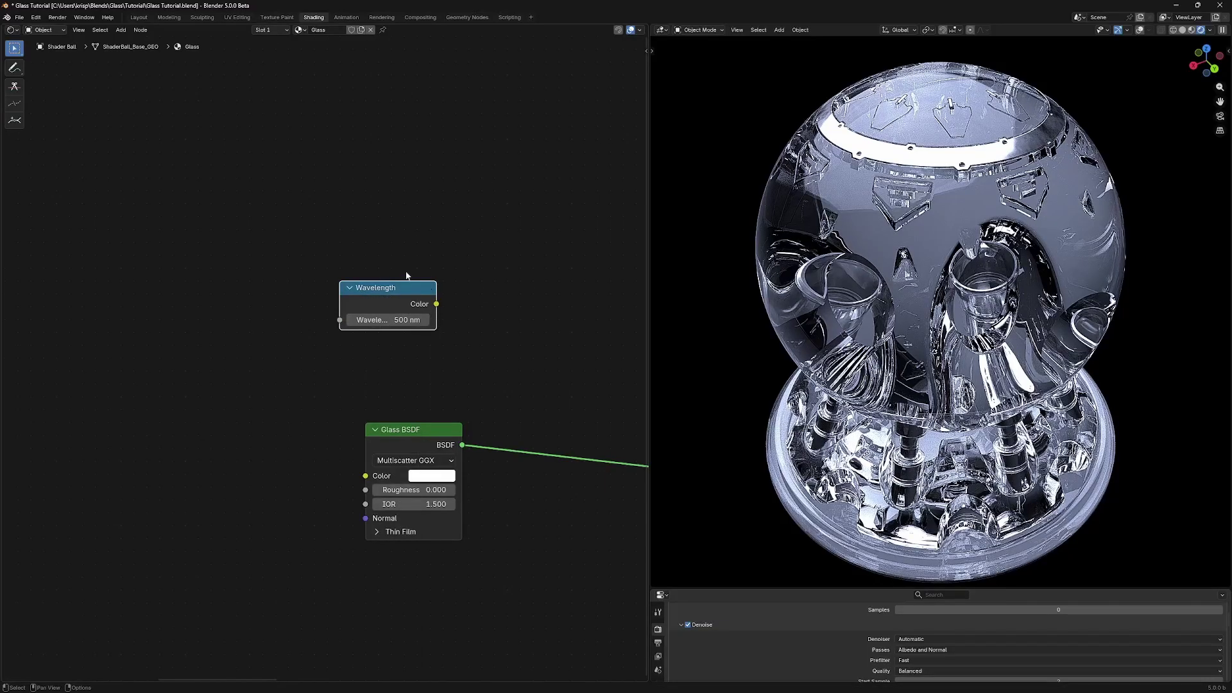
ctrl+shift+click(398, 302)
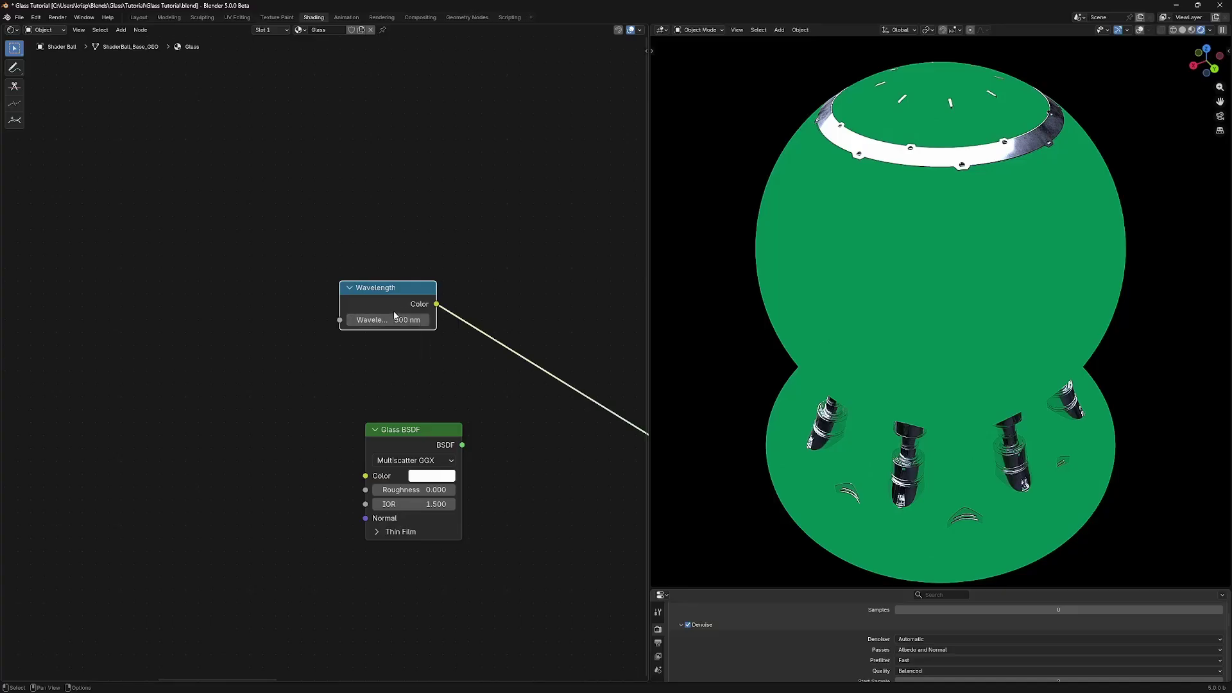
drag(402, 317, 462, 317)
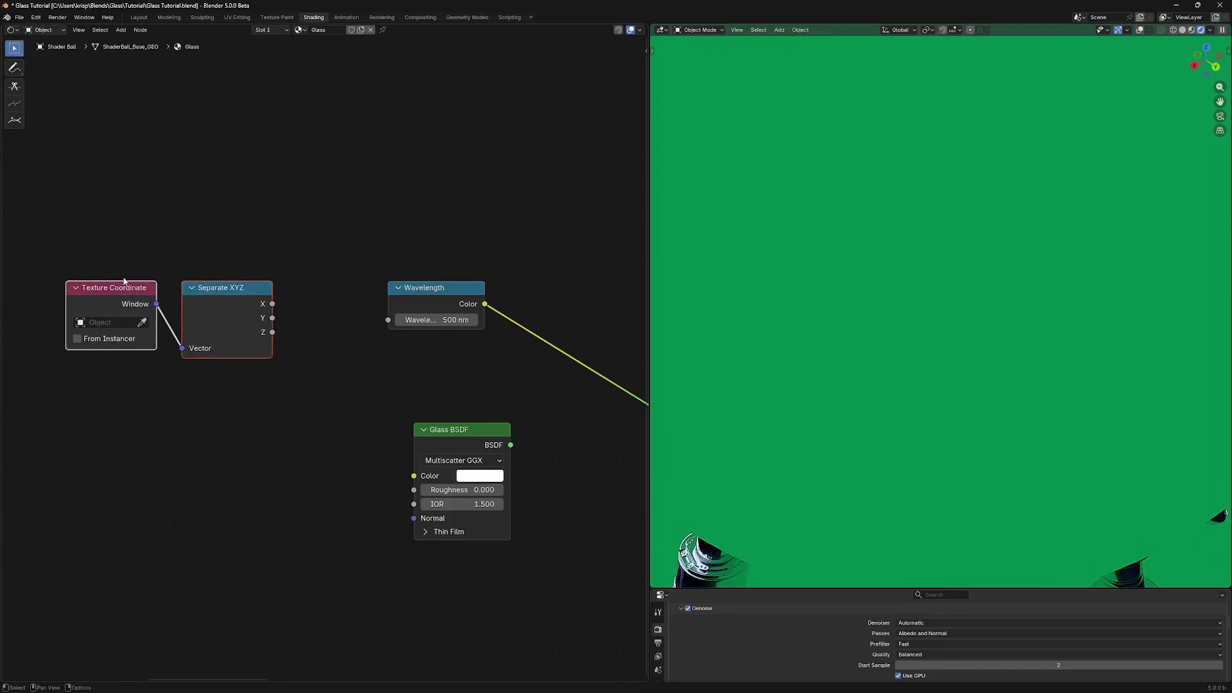
Feed the X of the Window texture coordinate through Separate XYZ into the Wavelength node and preview it.
drag(157, 304, 265, 349)
right_click(262, 344)
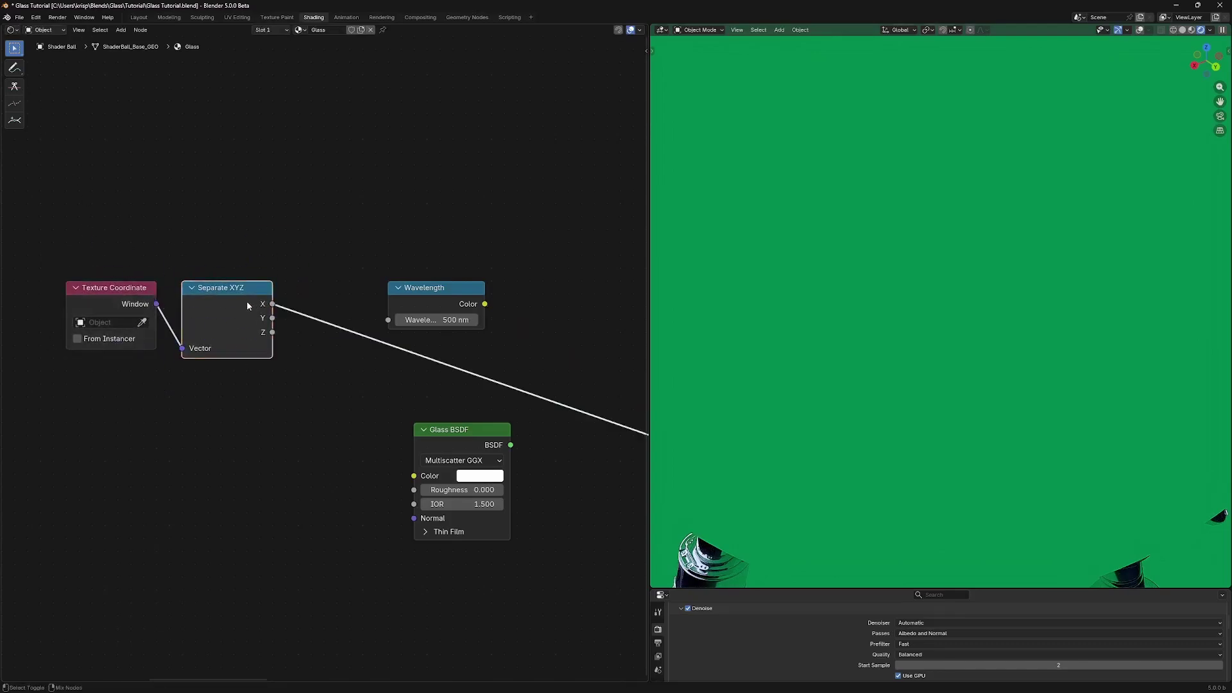
ctrl+shift+click(249, 303)
ctrl+shift+click(431, 291)
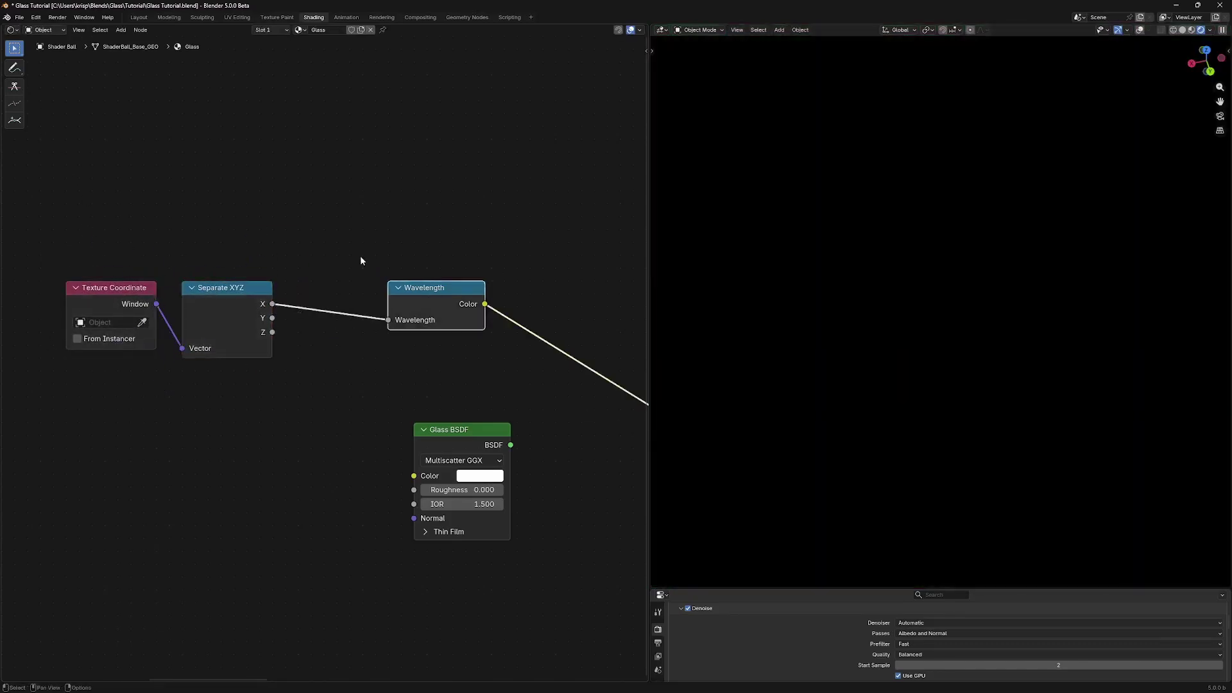
middle_drag(361, 261, 431, 280)
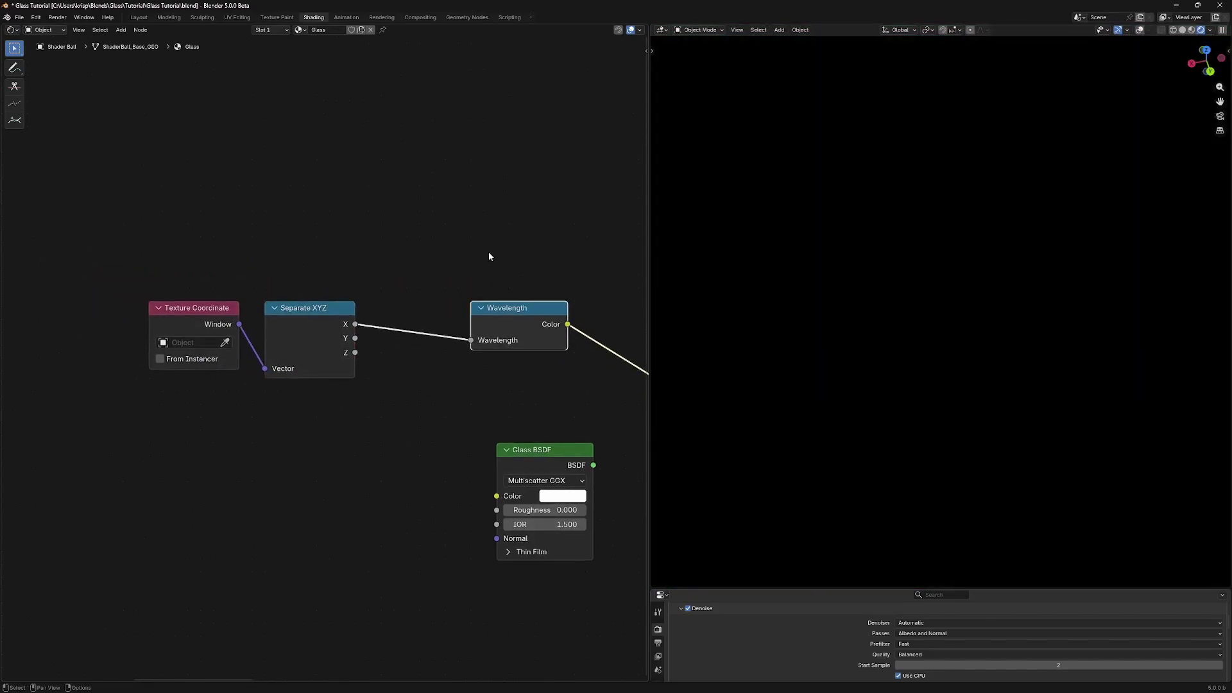
Make room behind the Wavelength node and insert a Map Range between Separate XYZ's X and Wavelength.
mouse_move(470, 342)
mouse_down()
mouse_move(460, 331)
mouse_move(474, 340)
mouse_up()
key(l)
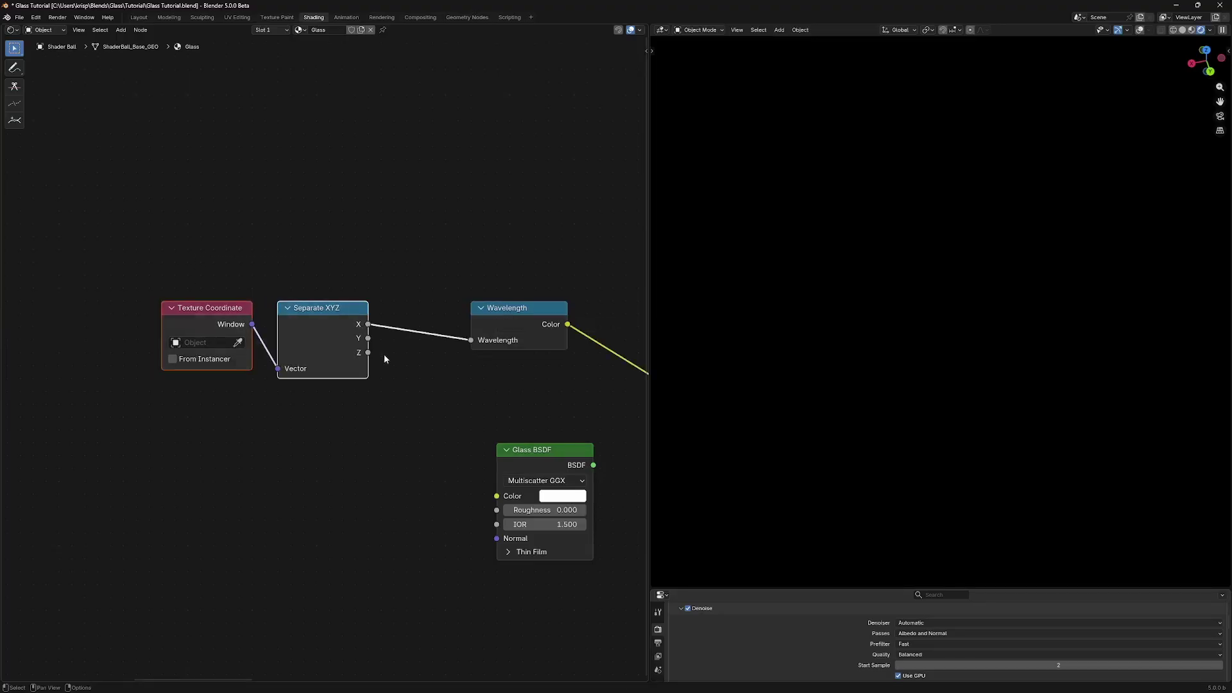
key(g)
click(240, 364)
drag(226, 324, 298, 349)
text(map ran)
key(Return)
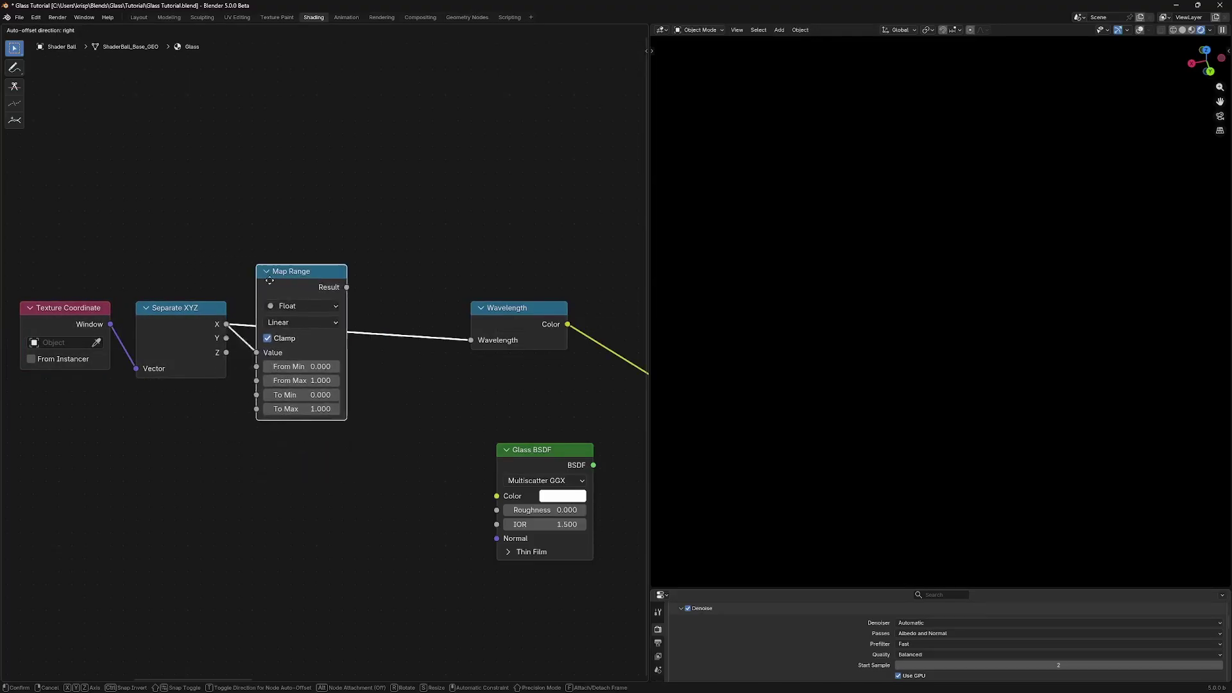
click(332, 280)
click(224, 329)
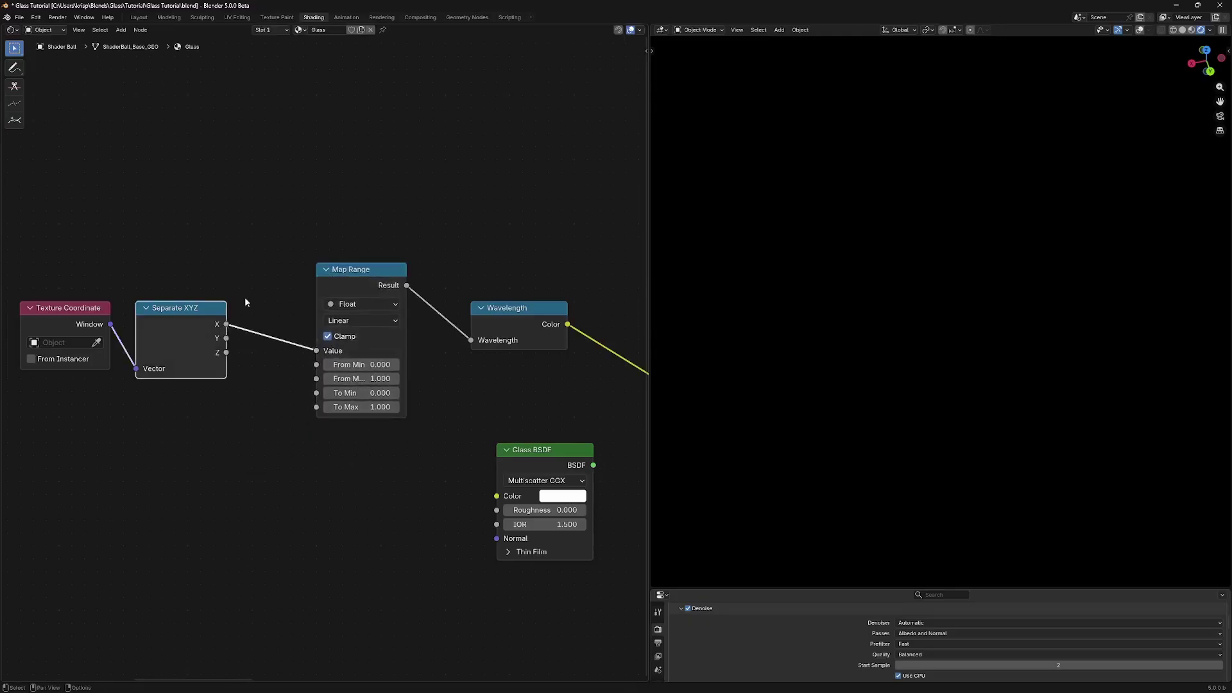
Set the Map Range's To Min to 350 and To Max to 750.
click(361, 391)
text(350)
key(Return)
click(363, 411)
text(75)
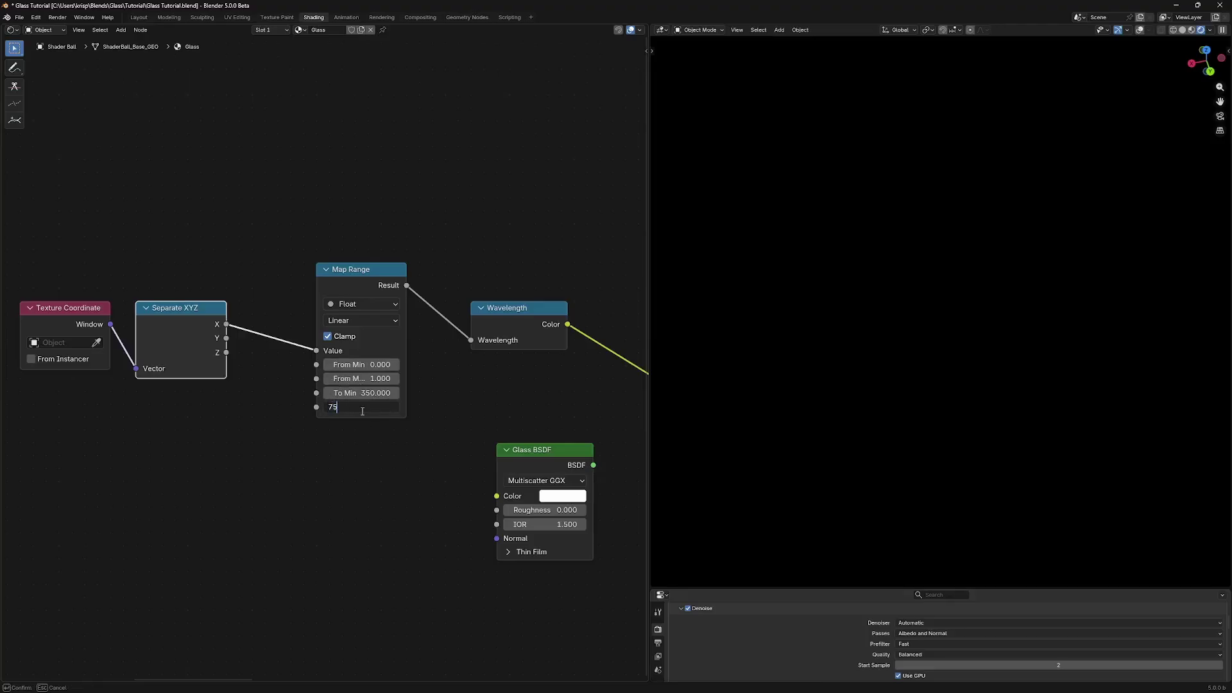
text(0)
key(Return)
key(a)
key(a)
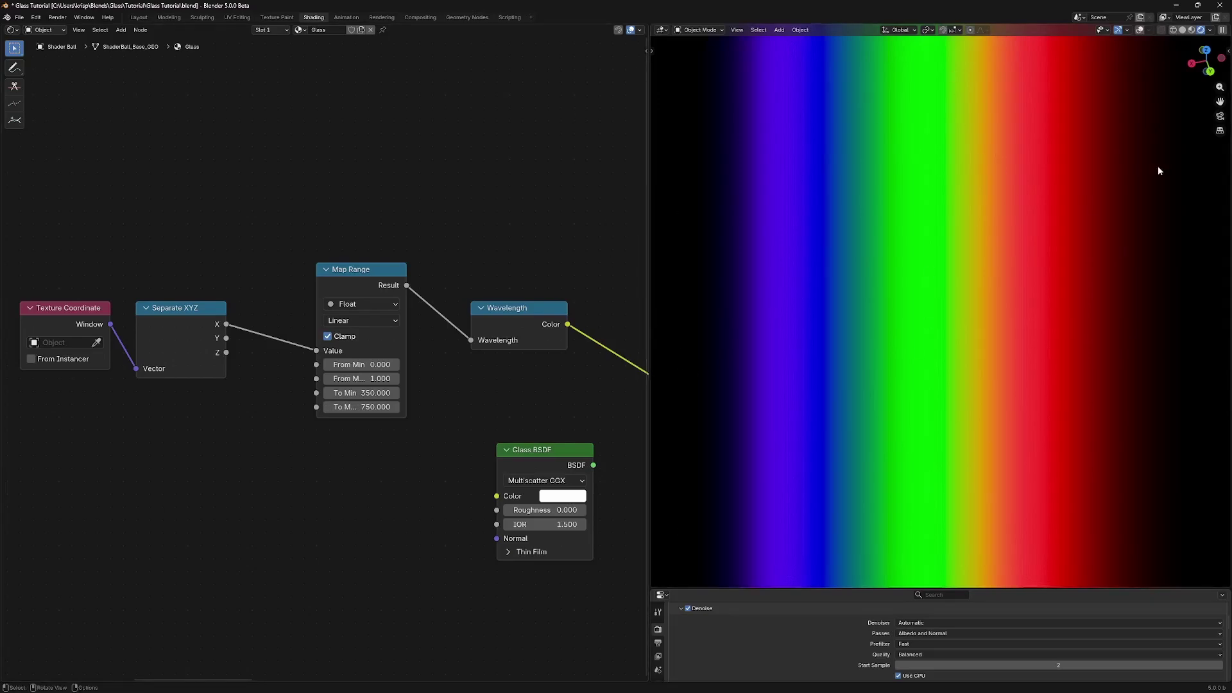
Replace the Texture Coordinate and Separate XYZ nodes with a Value node.
drag(23, 249, 163, 340)
key(x)
key(shift+a)
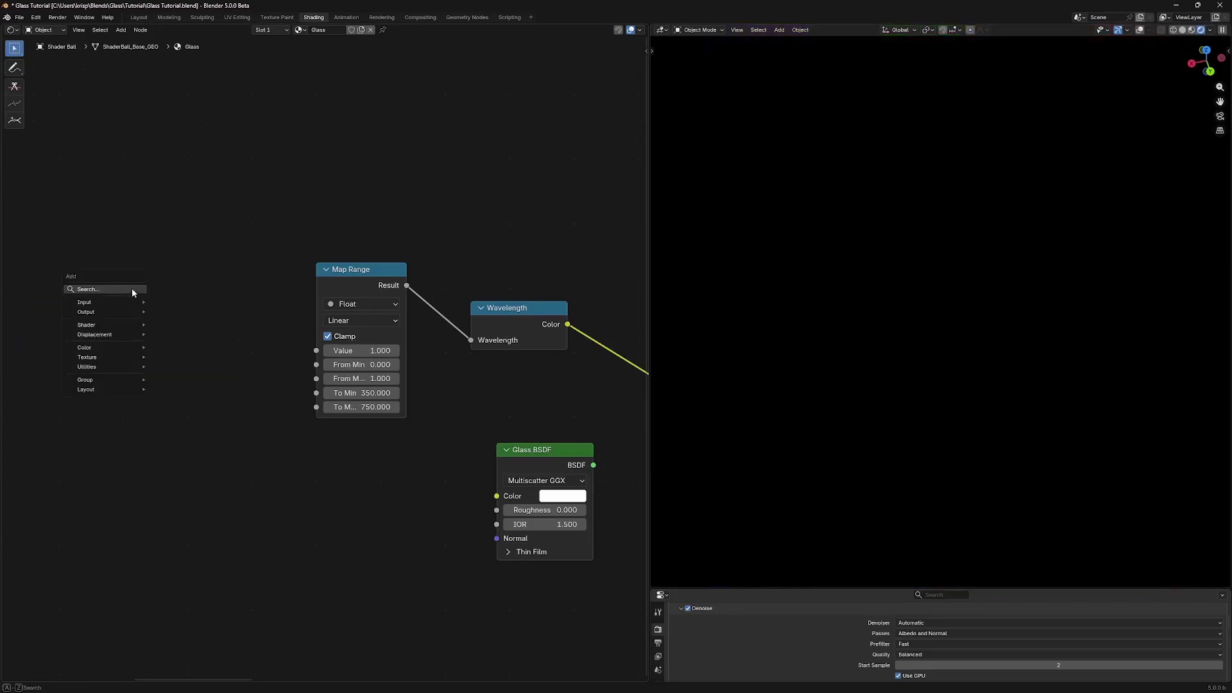
text(v)
key(Return)
click(166, 298)
Label the Value node "Wavelength 0-1" and connect it to the Map Range's Value input.
key(F2)
text(Wavelength )
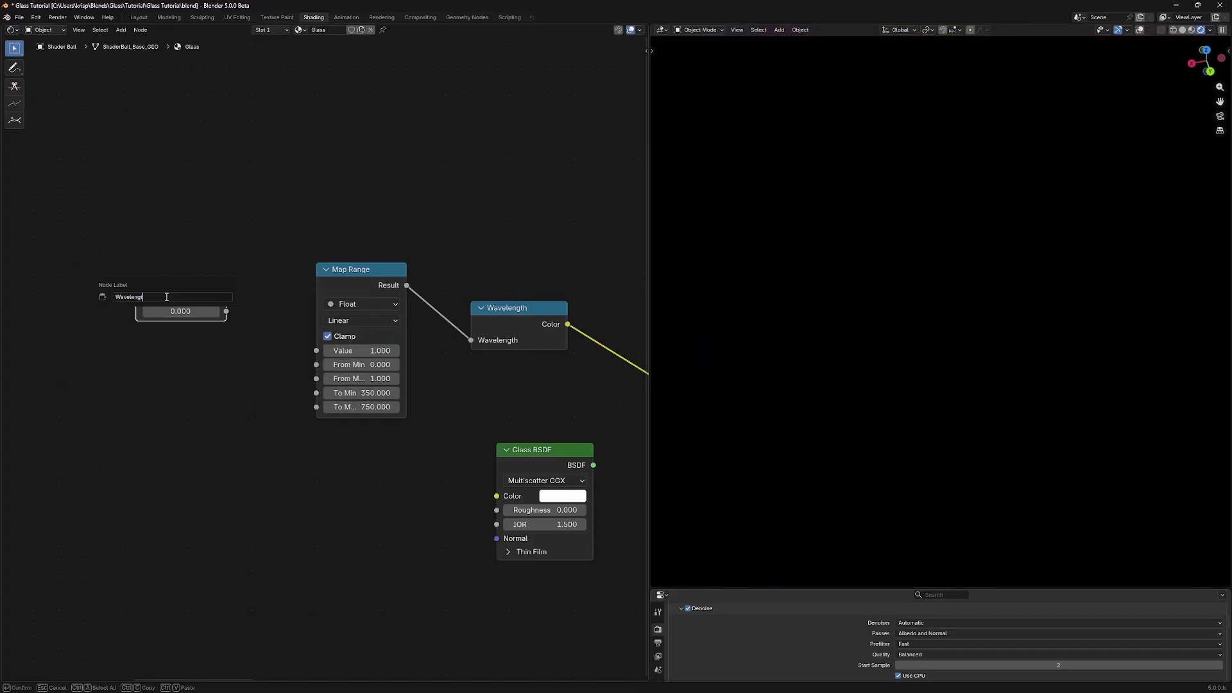
text(0-1)
key(Return)
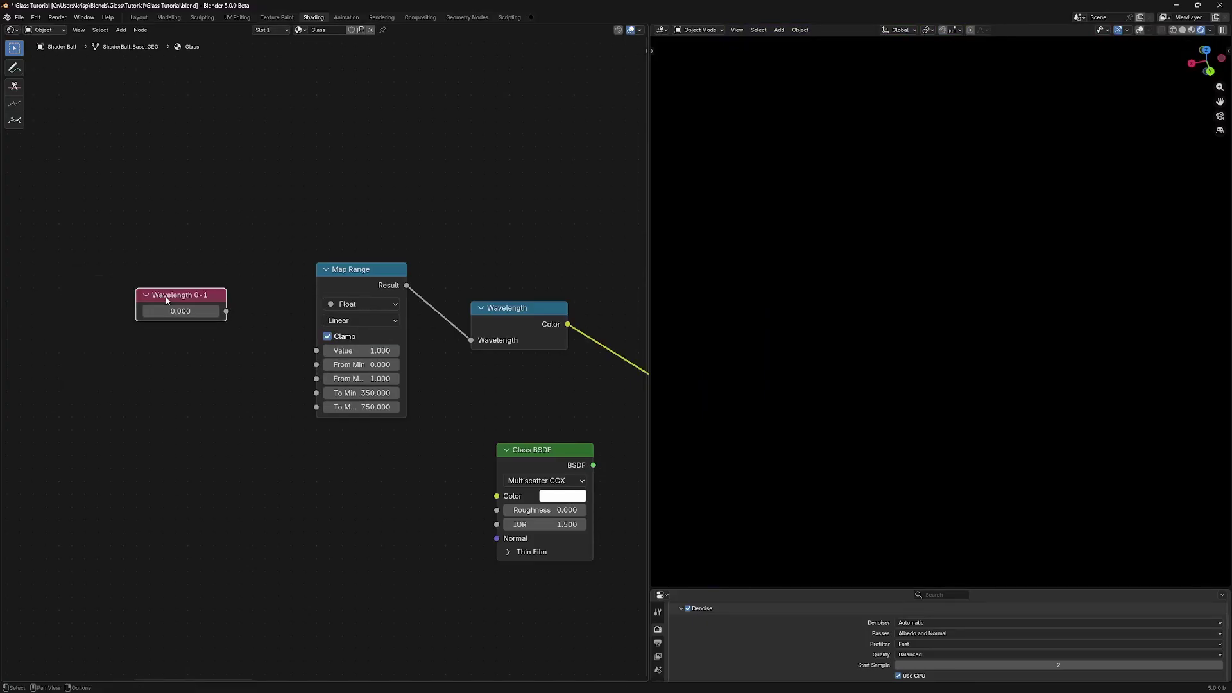
click(243, 313)
drag(226, 311, 317, 350)
drag(180, 311, 262, 310)
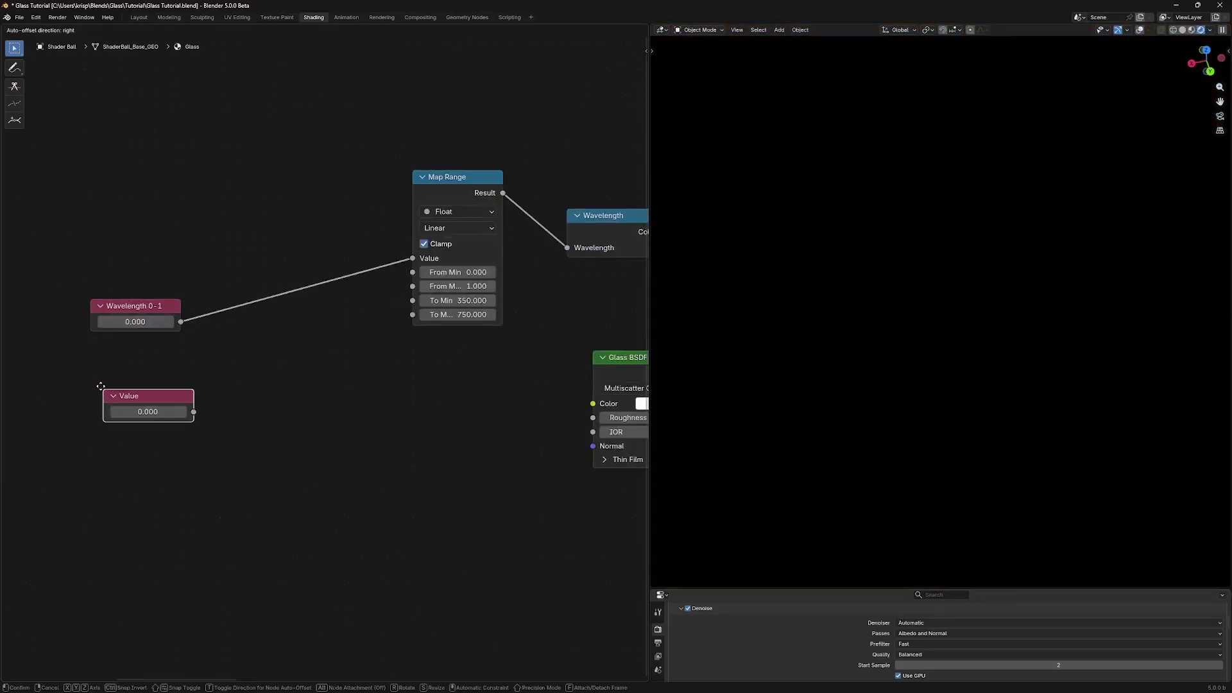
Place another Value node below Wavelength 0-1 and label it "IOR".
click(88, 386)
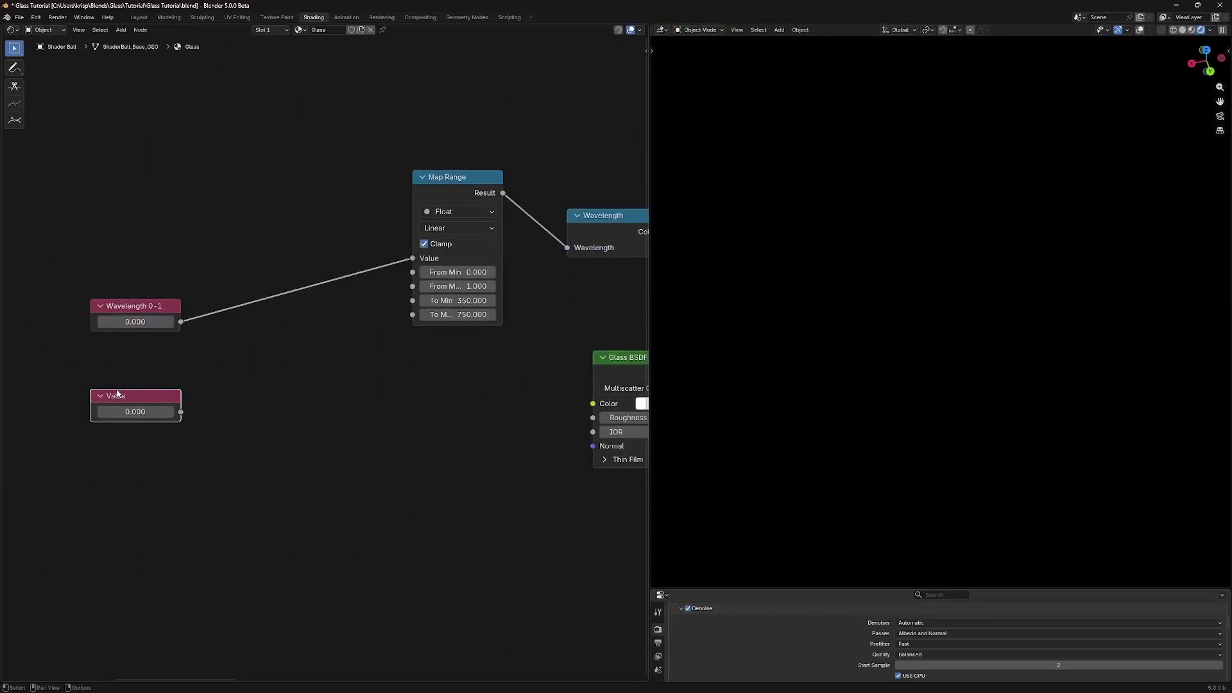
key(F2)
text(IOR)
key(Return)
Duplicate the IOR value node directly below itself and label the copy "Dispersion".
key(shift+d)
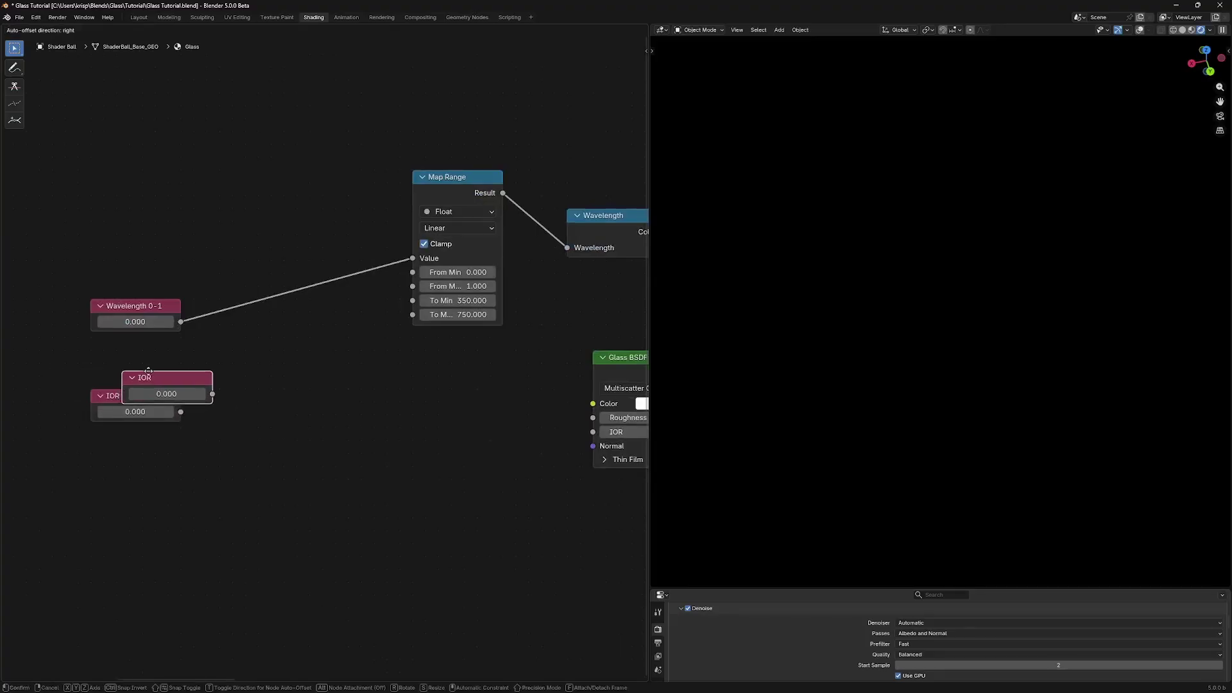
click(117, 435)
drag(116, 436, 126, 434)
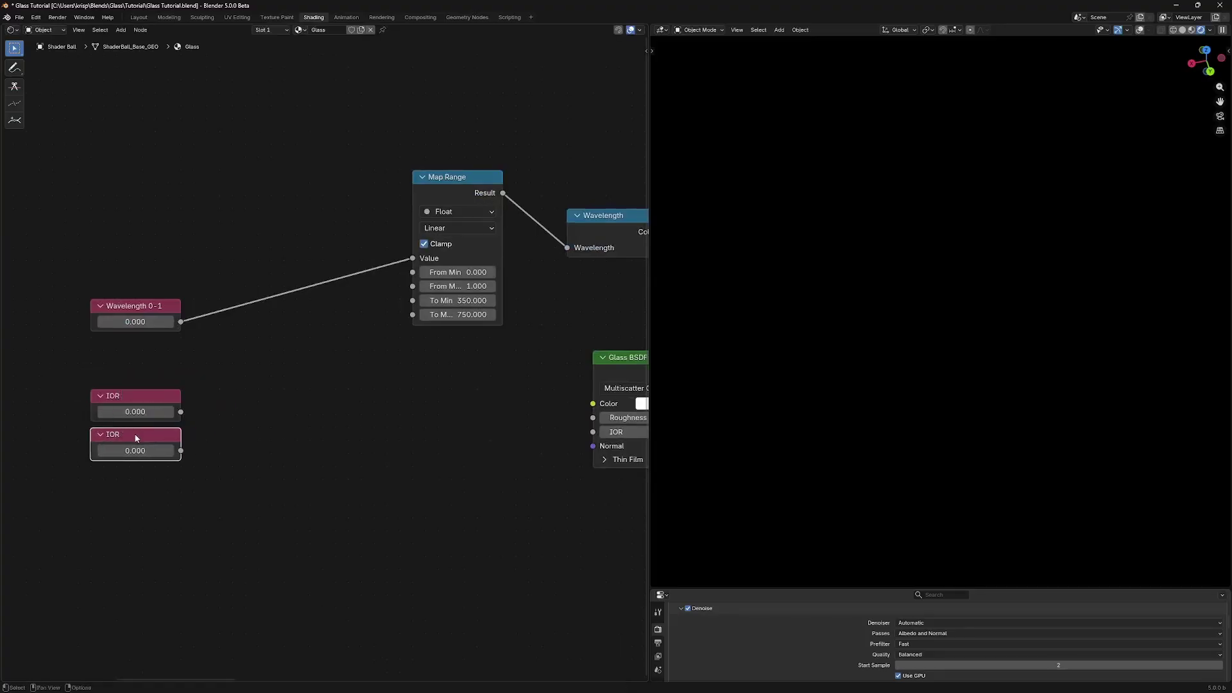
key(F2)
text(Dispersion)
key(Return)
Set the IOR value to 1.5 and the Dispersion value to 0.1.
click(142, 412)
text(1.5)
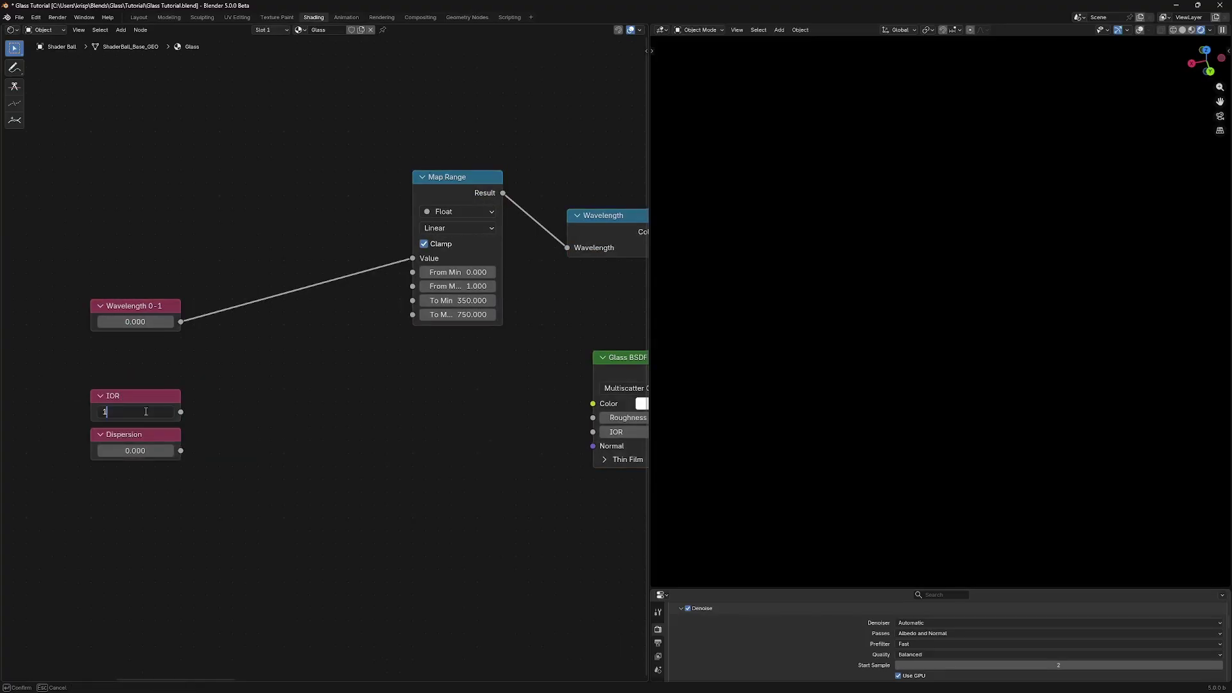
key(Return)
click(169, 451)
drag(70, 380, 180, 476)
key(g)
right_click(159, 491)
key(a)
key(a)
middle_drag(193, 360, 173, 349)
drag(173, 282, 122, 333)
key(g)
click(110, 308)
click(137, 384)
key(g)
right_click(134, 360)
click(124, 297)
key(g)
right_click(115, 302)
click(140, 389)
key(g)
drag(110, 377, 142, 343)
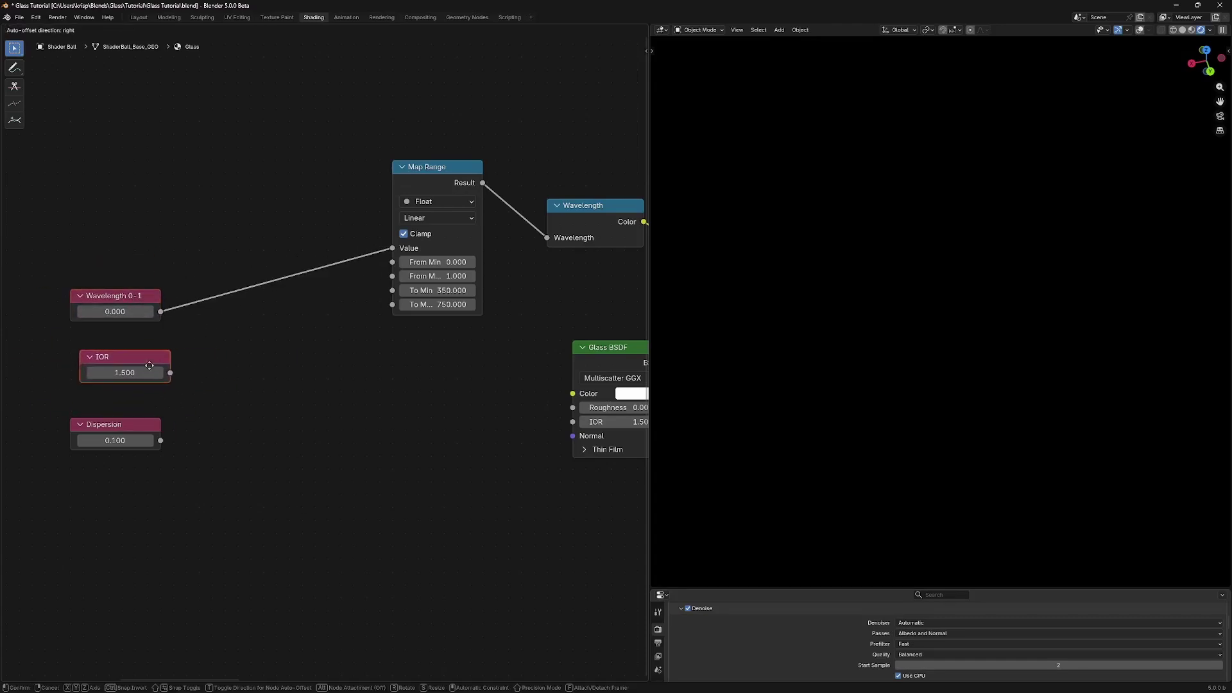
key(Escape)
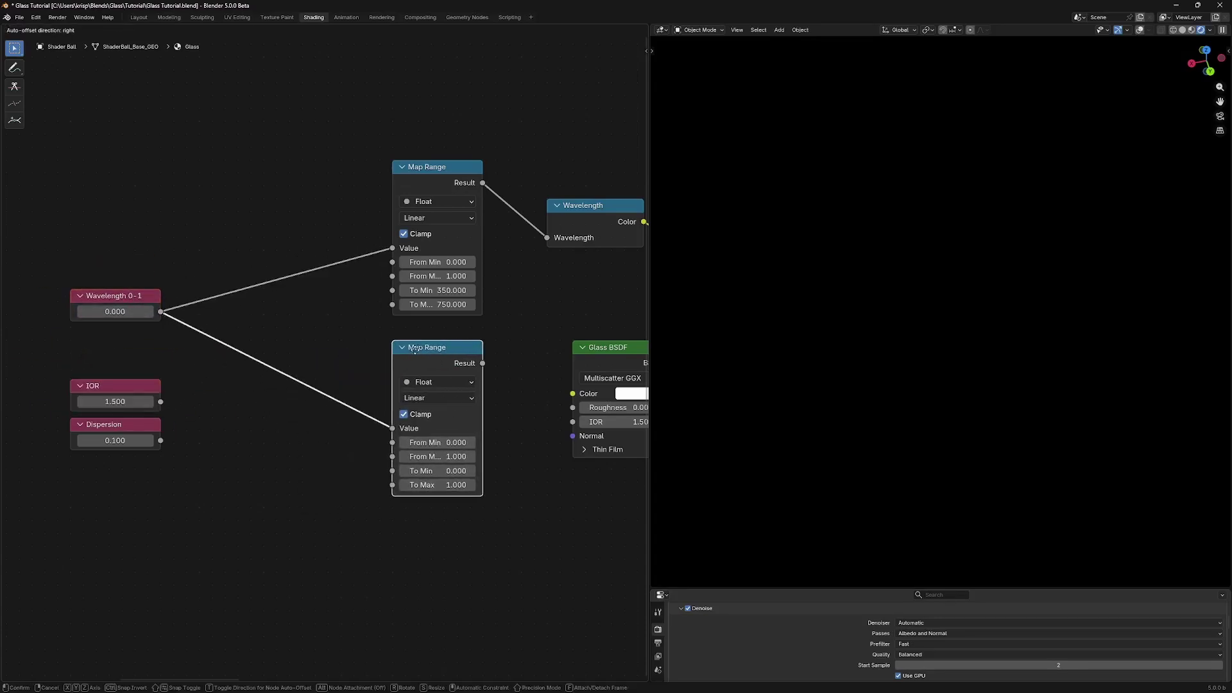
Add a second Map Range driven by Wavelength 0-1 below the first and set its To Min to 1.
click(408, 343)
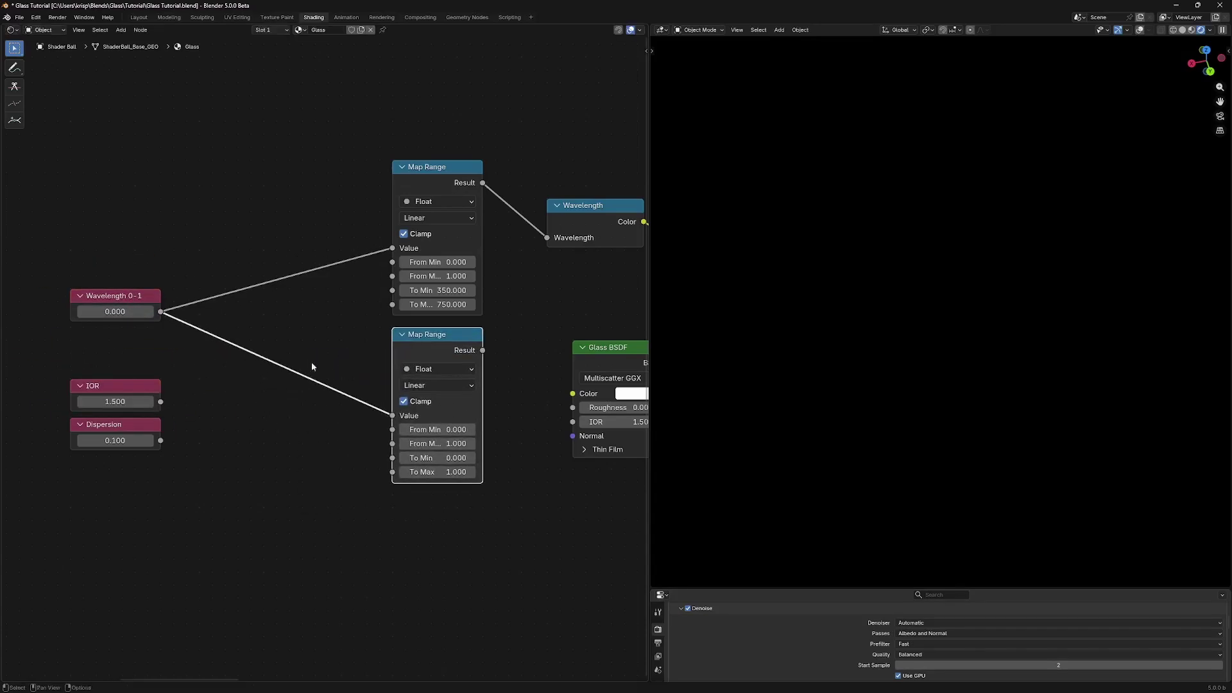
drag(275, 346, 117, 267)
click(447, 460)
text(1)
key(Return)
key(a)
key(a)
Set the second Map Range's To Max to -1 and multiply its result by Dispersion with a Multiply node.
click(430, 469)
text(-1)
key(Return)
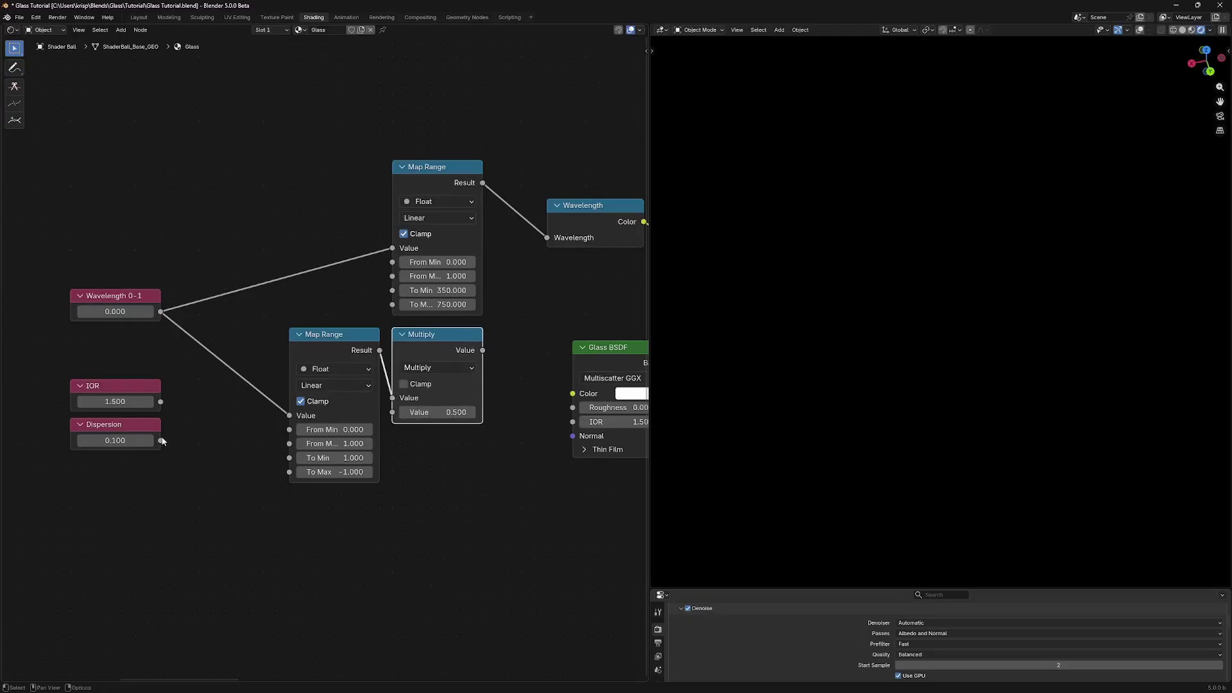
drag(161, 440, 393, 413)
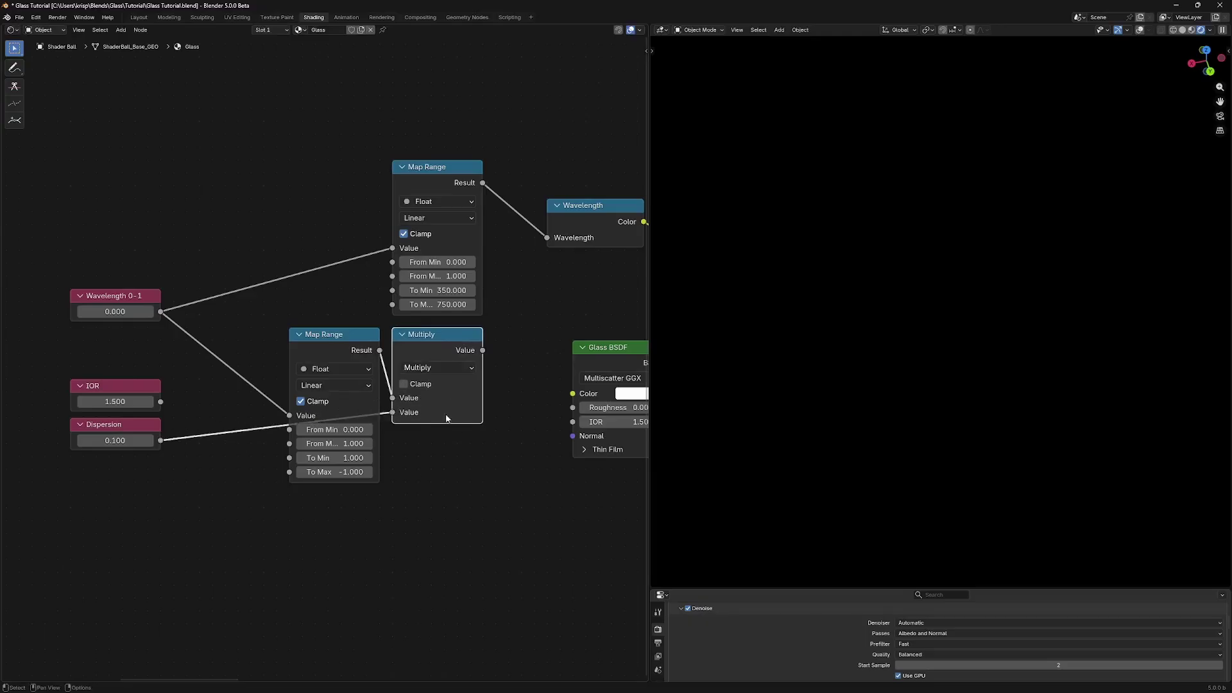
drag(130, 299, 209, 336)
right_click(209, 336)
drag(126, 432, 138, 468)
key(Escape)
drag(101, 364, 116, 402)
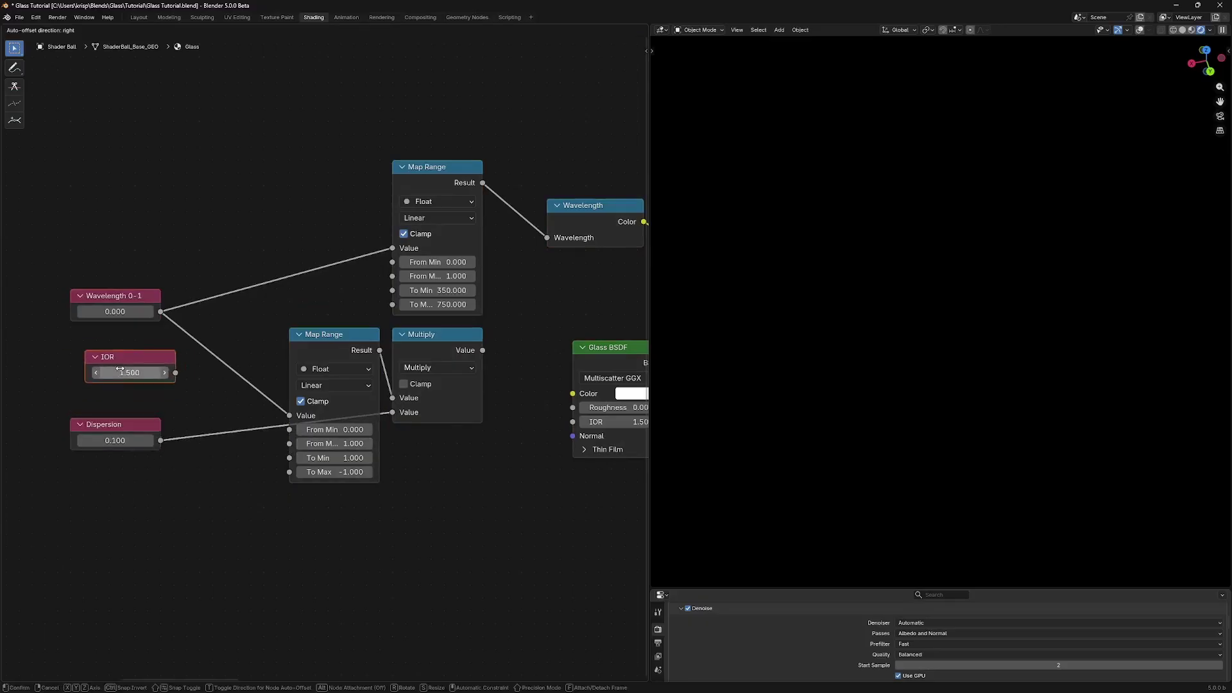
Switch the Multiply node to Multiply Add with IOR as the Addend and feed its result into the Glass BSDF's IOR.
drag(98, 368, 403, 428)
click(440, 367)
click(435, 458)
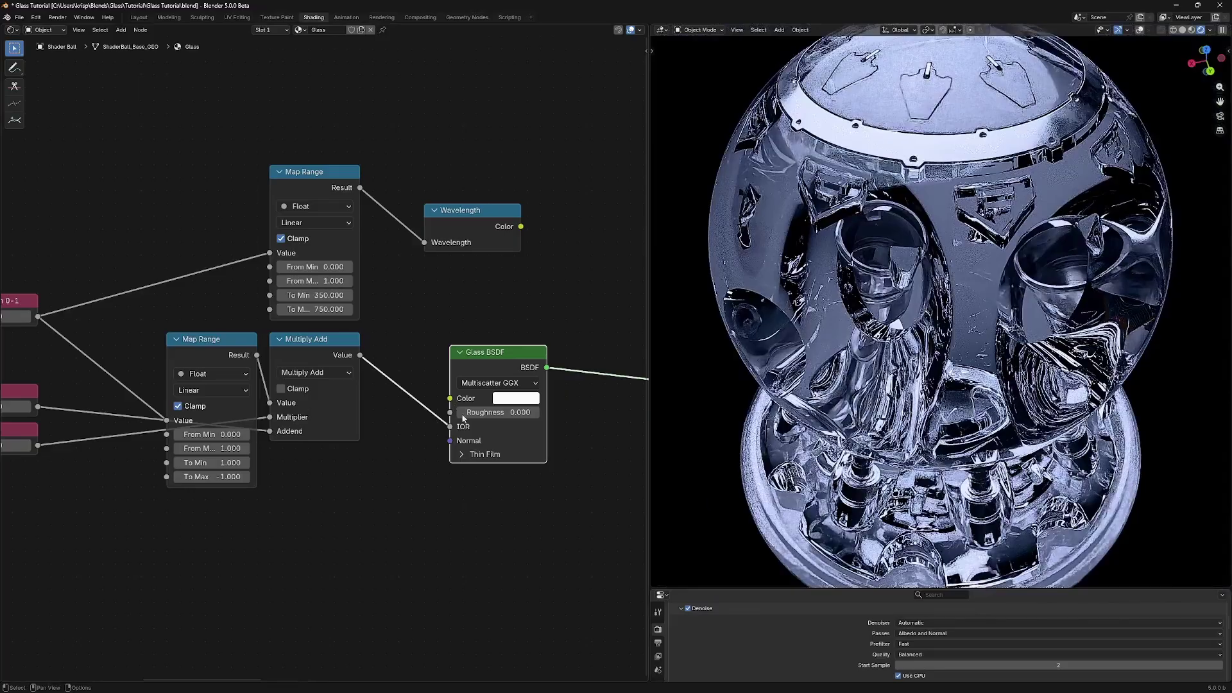
drag(477, 326, 502, 379)
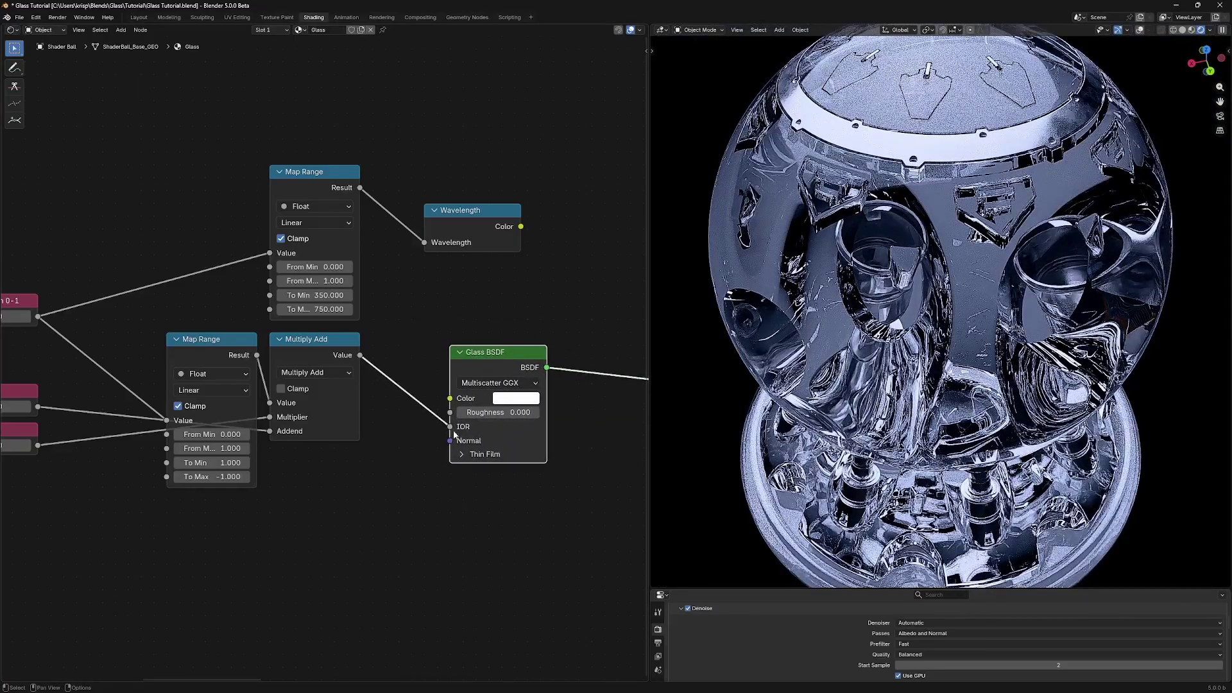
Set Wavelength 0-1 to 0.480, feed the Wavelength node's Color into the Glass BSDF's Color, and join the Wavelength 0-1 links with a reroute.
drag(450, 427, 450, 426)
middle_drag(450, 427, 710, 477)
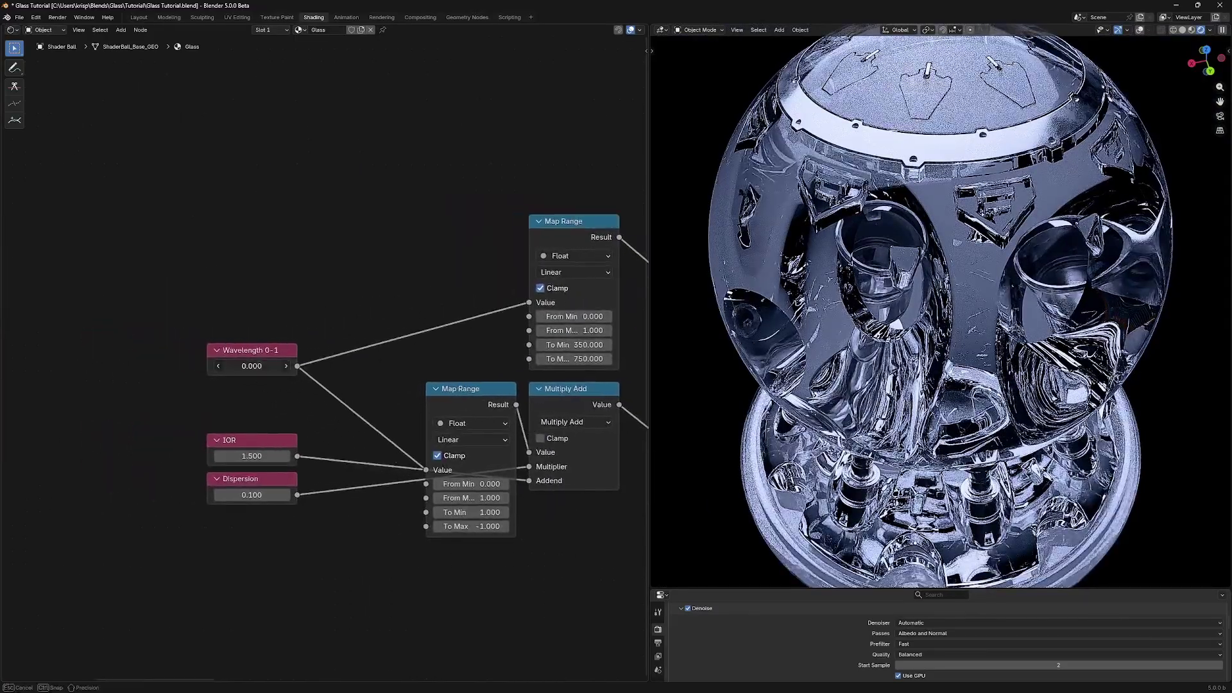
drag(252, 366, 289, 366)
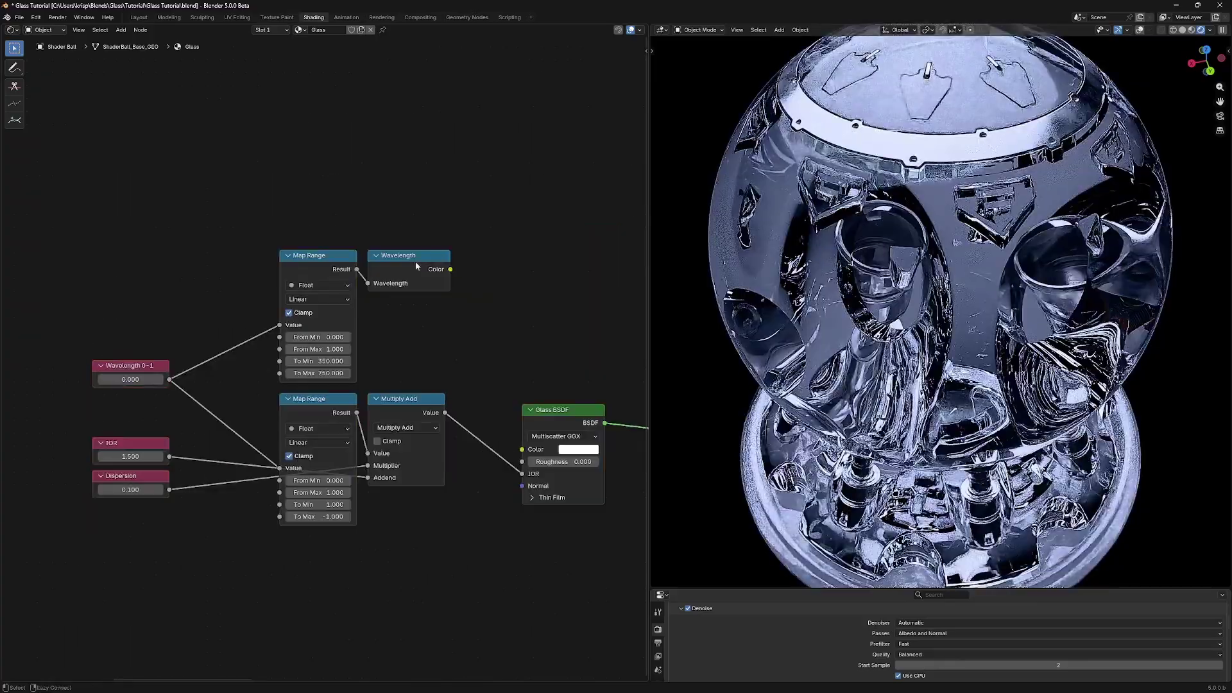
drag(487, 273, 515, 343)
mouse_move(167, 383)
mouse_down()
mouse_move(218, 383)
mouse_move(151, 384)
mouse_move(166, 383)
mouse_up()
Add a White Noise Texture above Wavelength 0-1, driven directly by a Texture Coordinate node's Generated output, without a Mapping node.
key(shift+a)
text(wh)
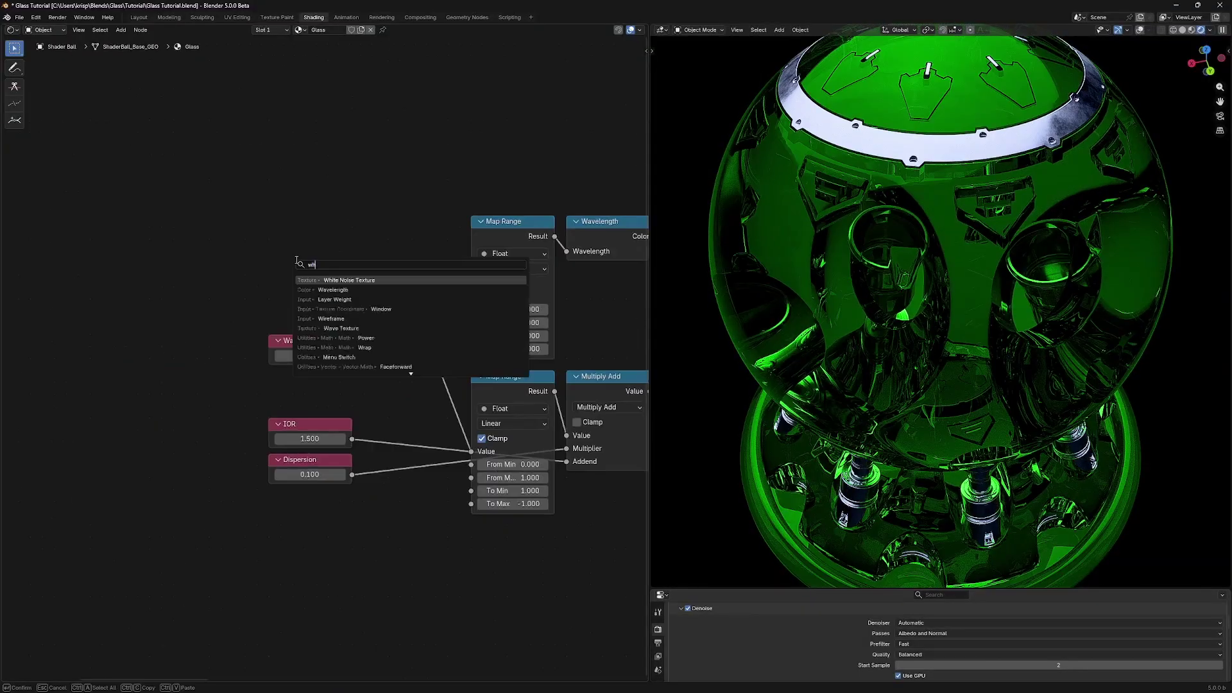
key(Return)
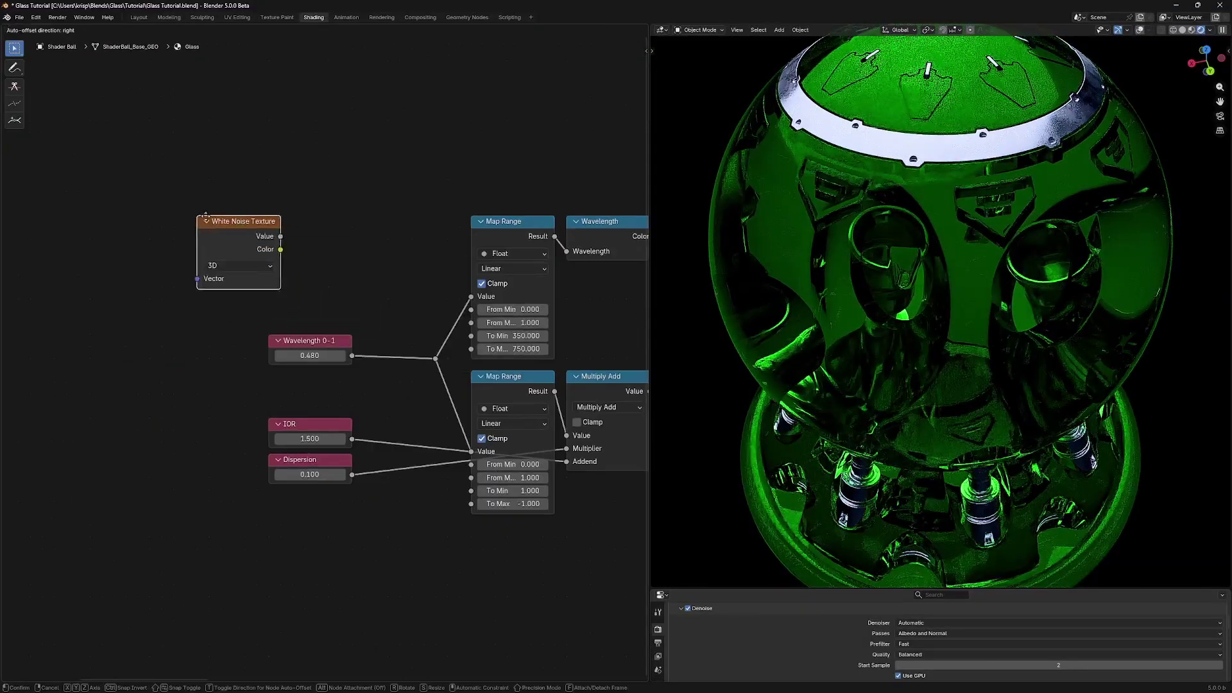
click(308, 249)
key(ctrl+t)
click(228, 270)
key(ctrl+x)
drag(119, 252, 131, 303)
key(g)
click(238, 280)
click(353, 273)
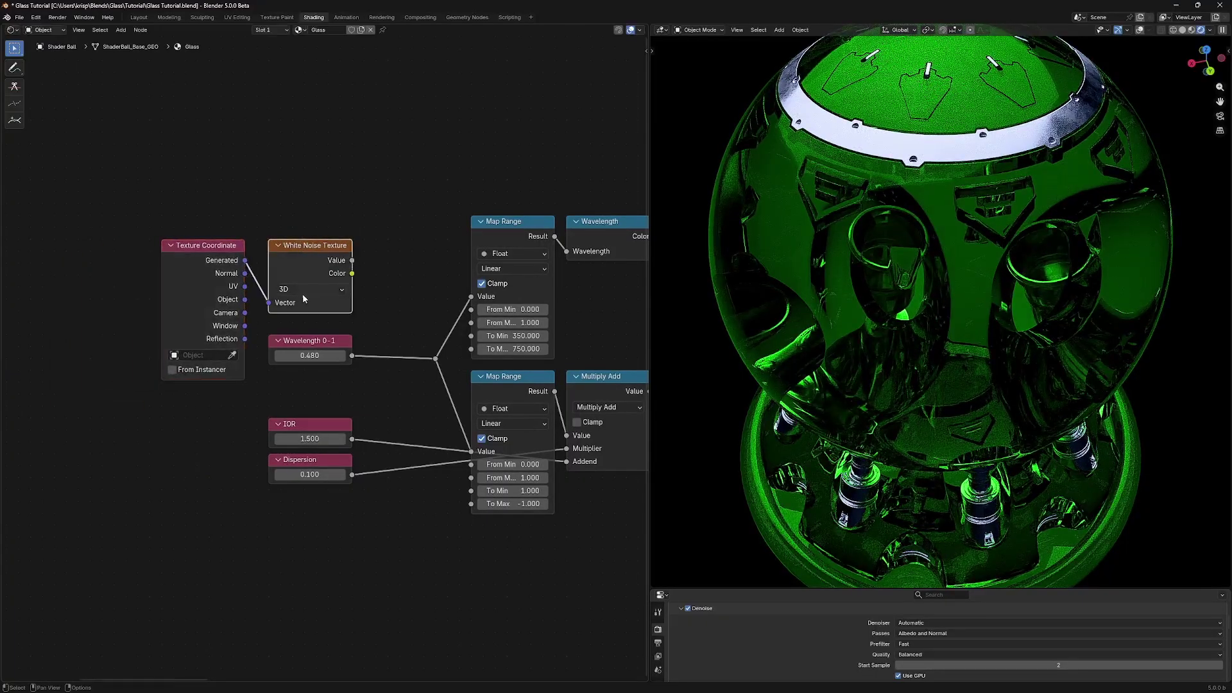
Connect the White Noise Texture's Value to the reroute and delete the Wavelength 0-1 value node.
drag(352, 260, 432, 362)
click(337, 339)
key(x)
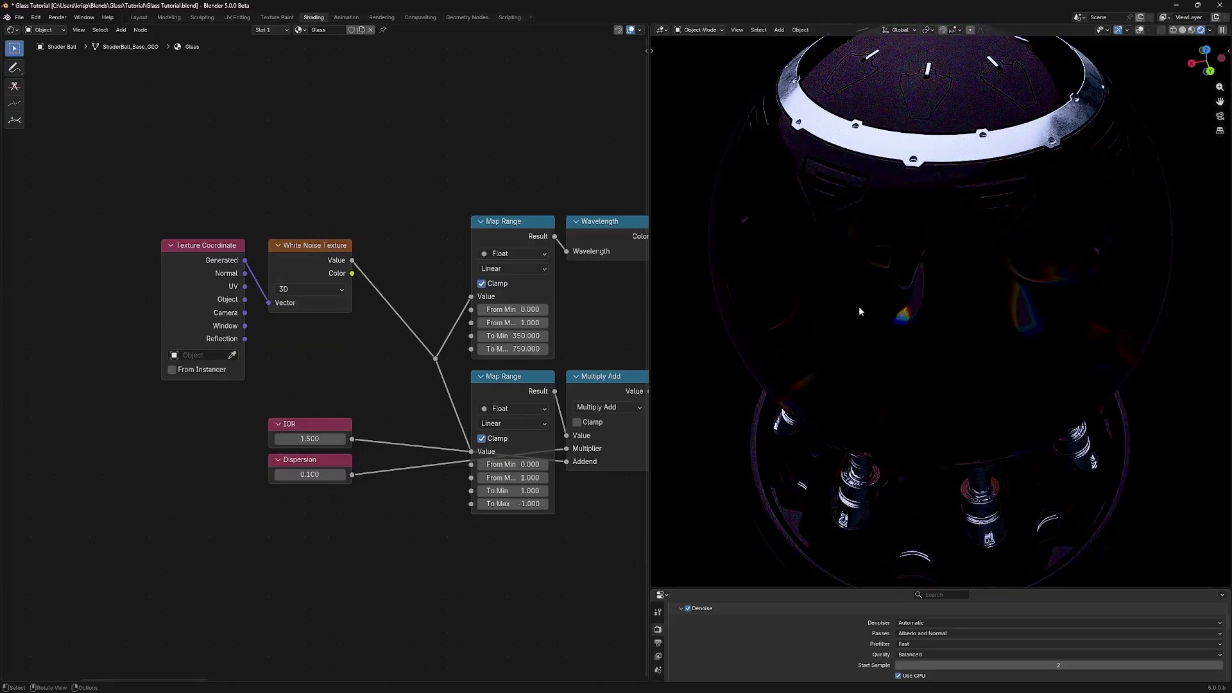
middle_drag(891, 301, 900, 358)
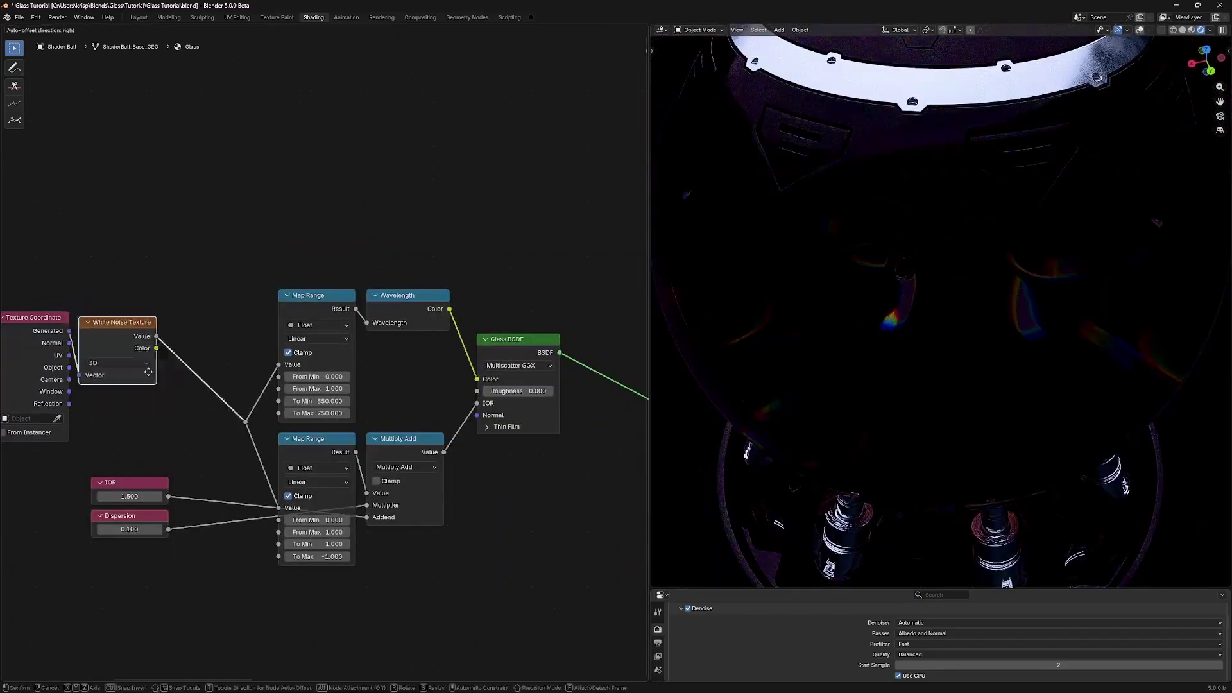
drag(168, 330, 250, 230)
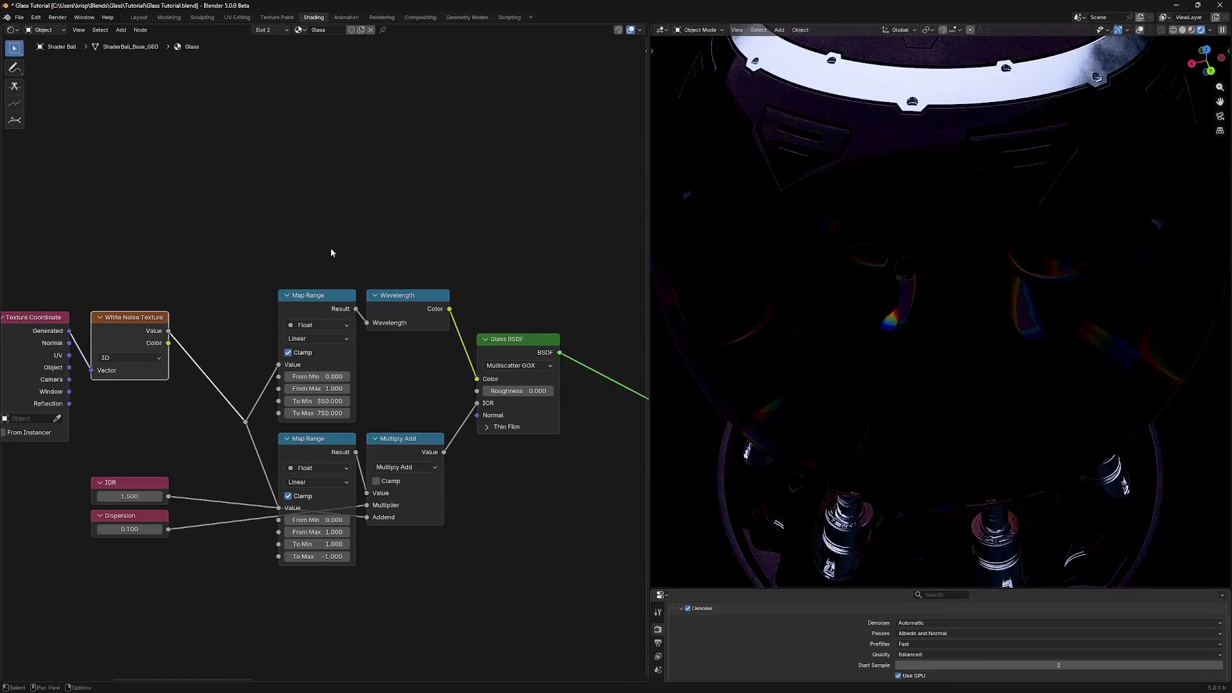
Preview the White Noise Texture's Value and the Wavelength node's Color on the shader ball.
ctrl+shift+click(138, 324)
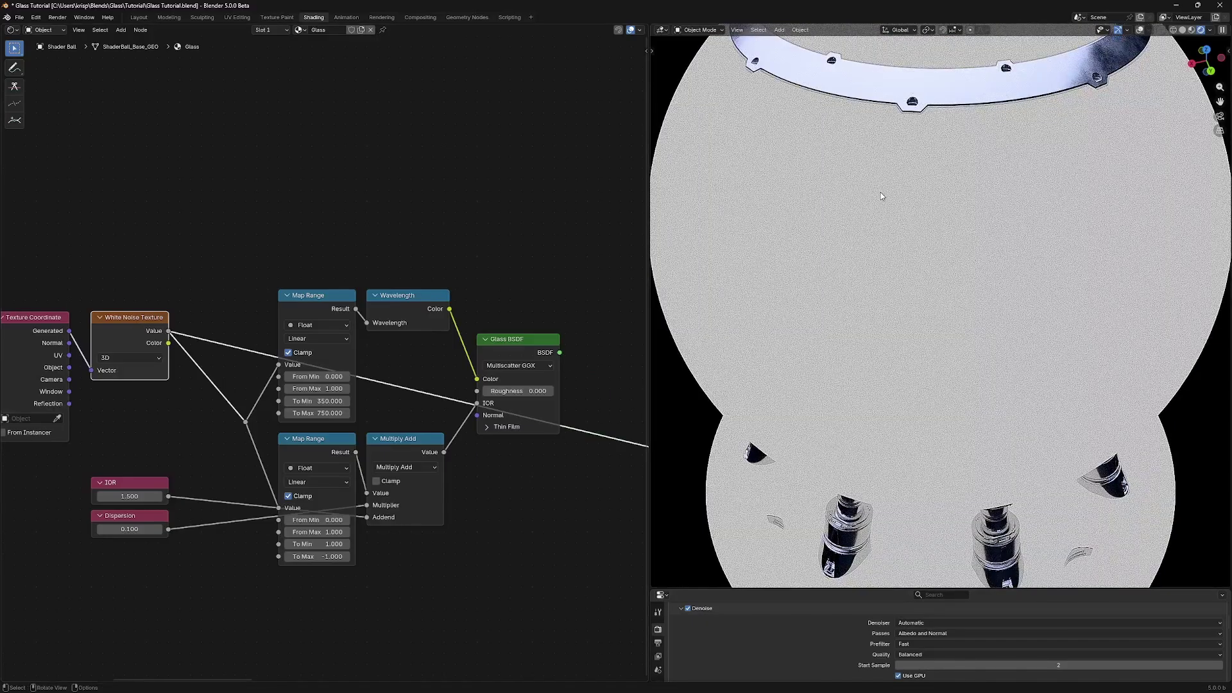
ctrl+shift+click(408, 316)
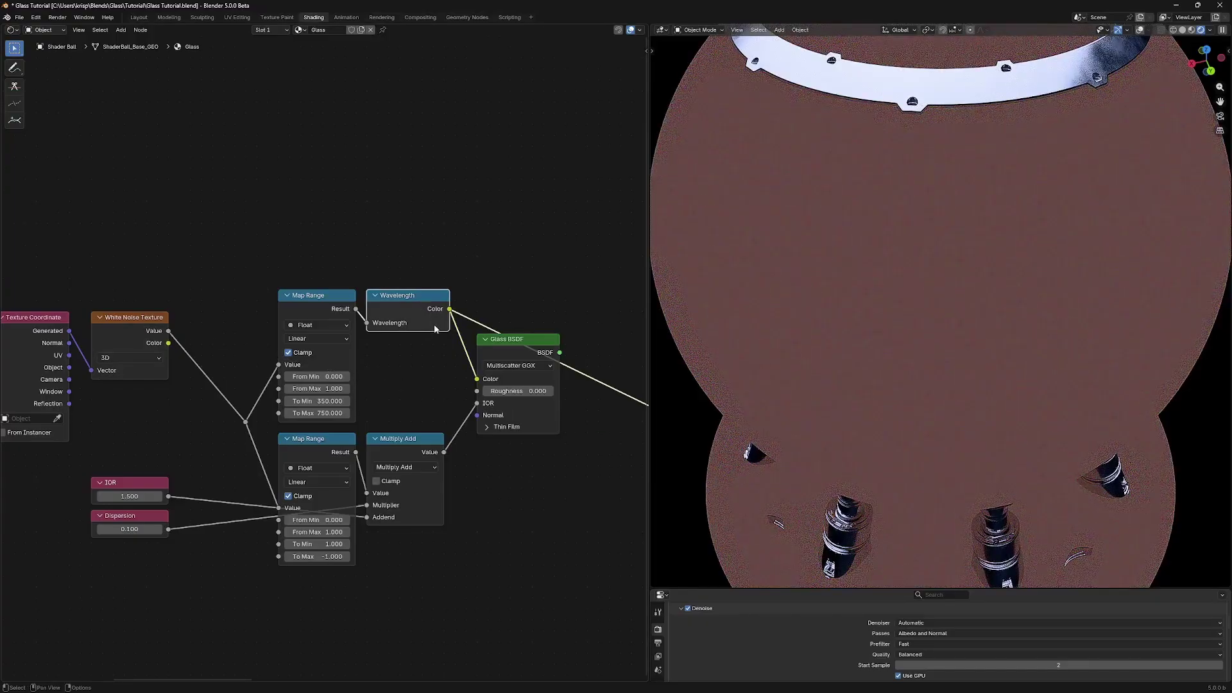
drag(299, 242, 418, 339)
key(g)
right_click(405, 278)
drag(271, 190, 410, 313)
key(g)
right_click(437, 286)
key(a)
key(a)
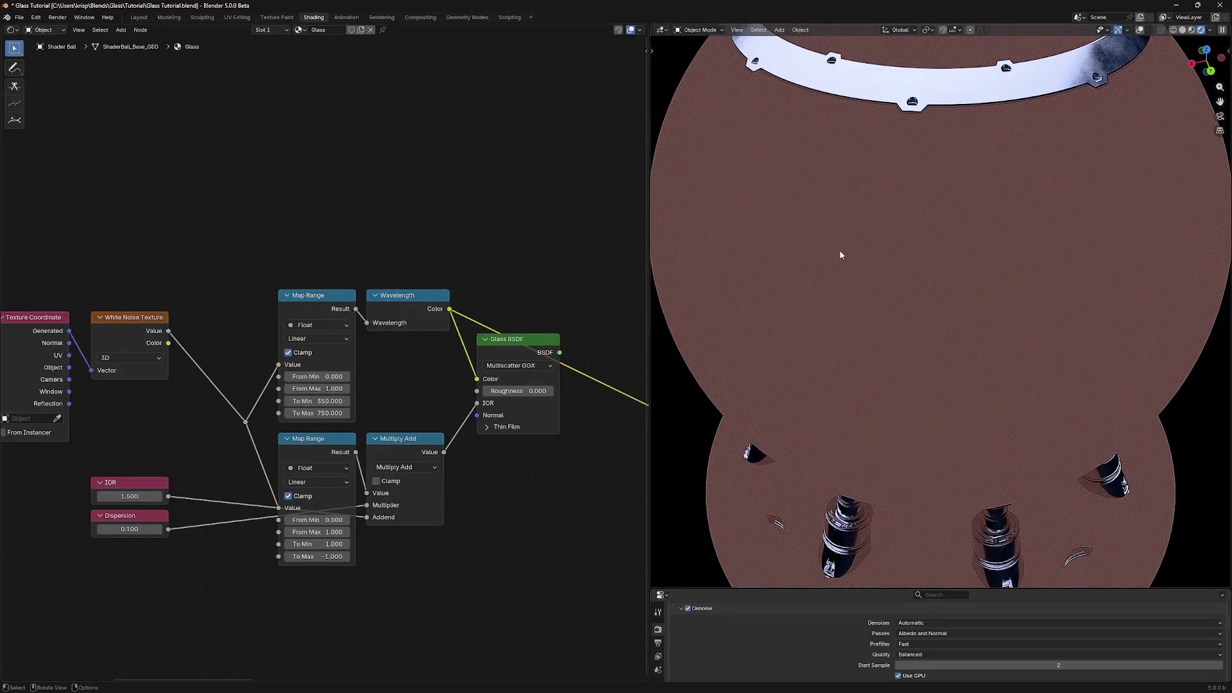
Set the Color Management view to Standard with the look None, and enable the muted Blur node in the compositor.
scroll(764, 618, down, 10)
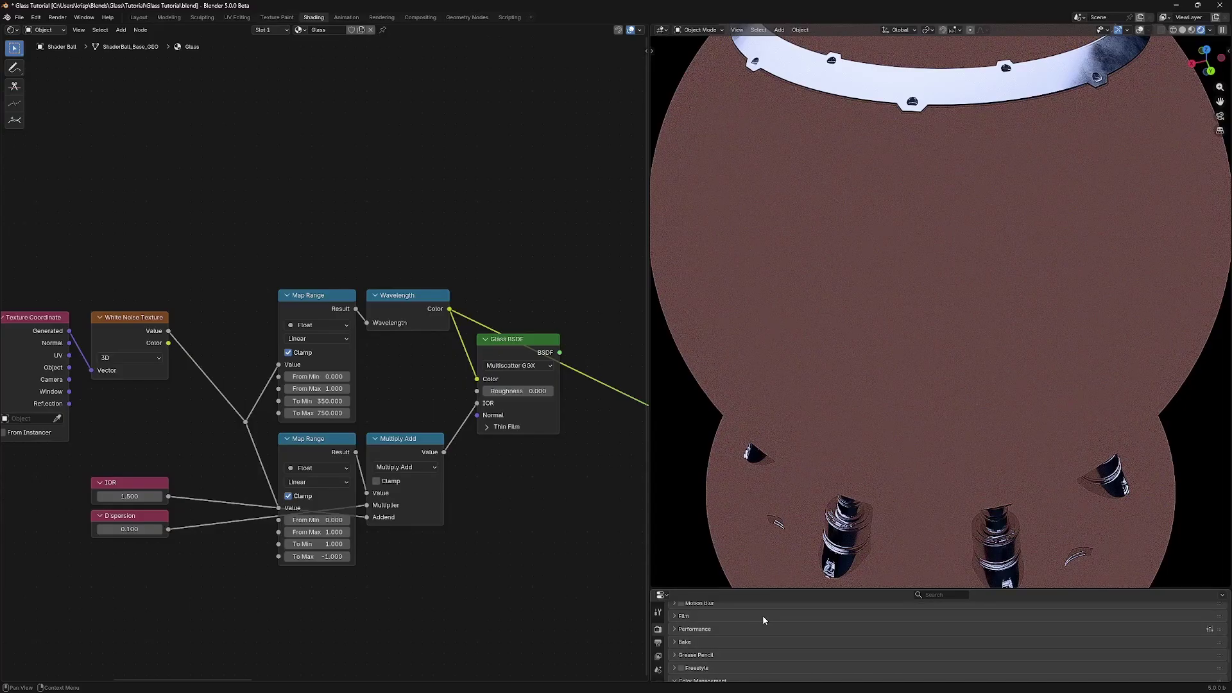
scroll(763, 618, down, 3)
click(784, 633)
click(781, 546)
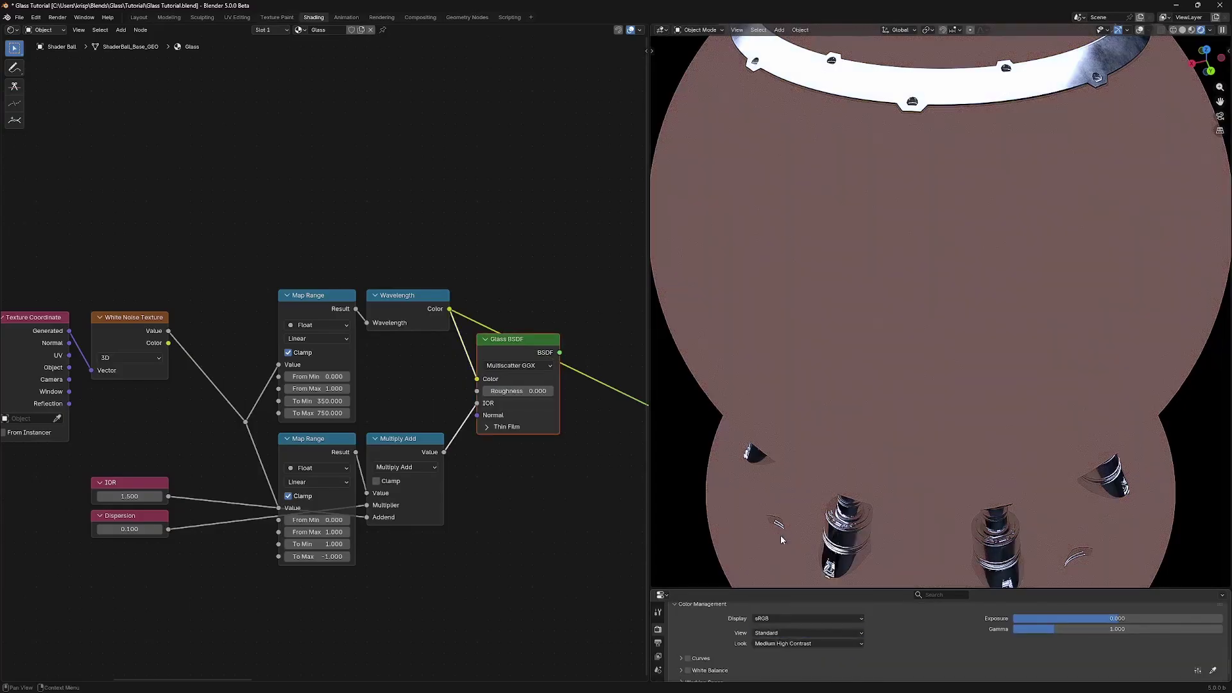
click(789, 644)
click(770, 559)
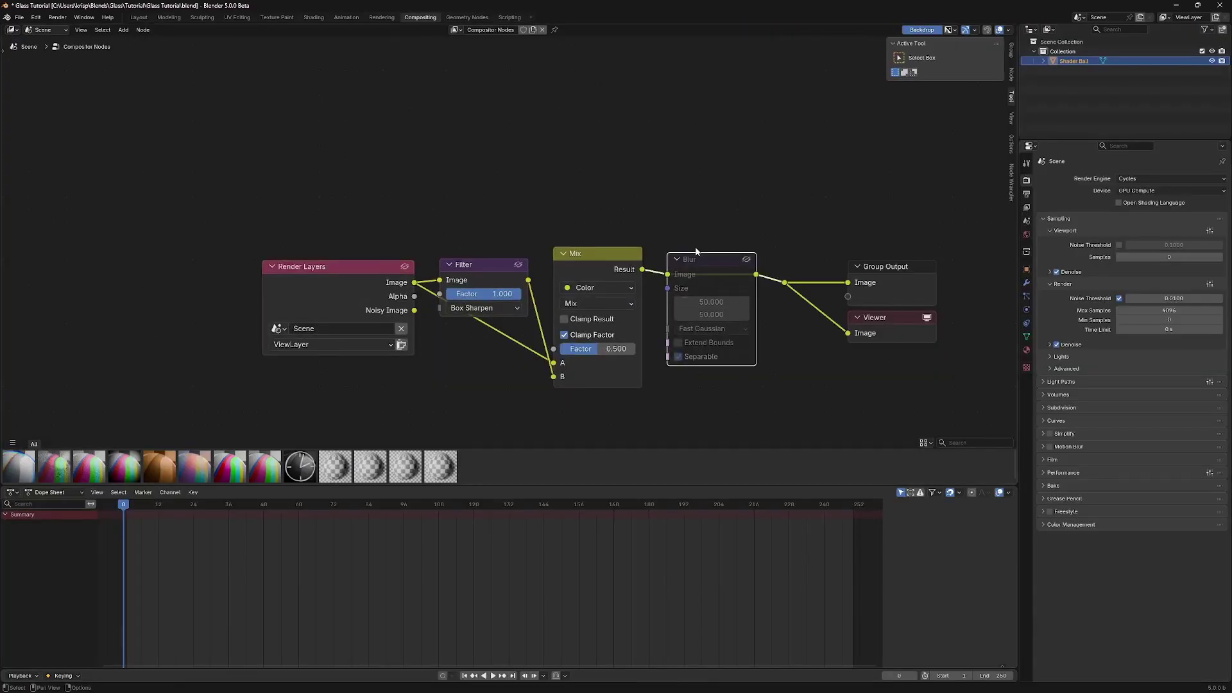
click(703, 259)
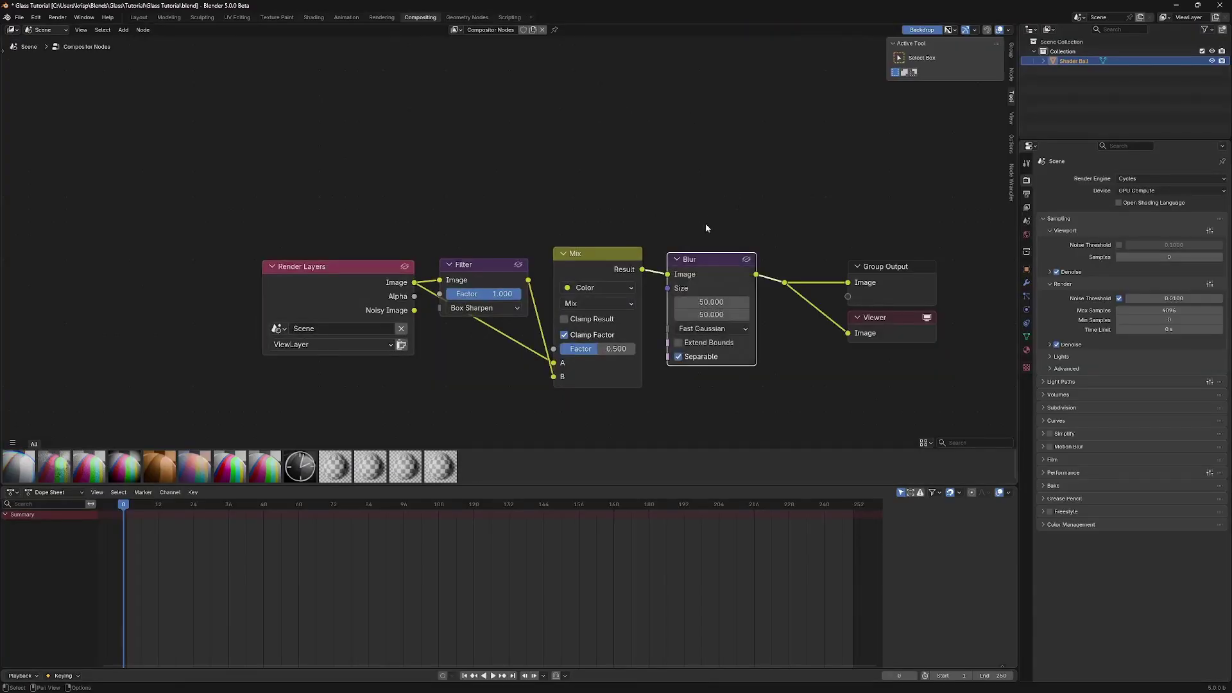
click(314, 19)
Add a Color node above the Wavelength node and sample the blurred shader ball's average color into it with the eyedropper.
key(shift+a)
text(colo)
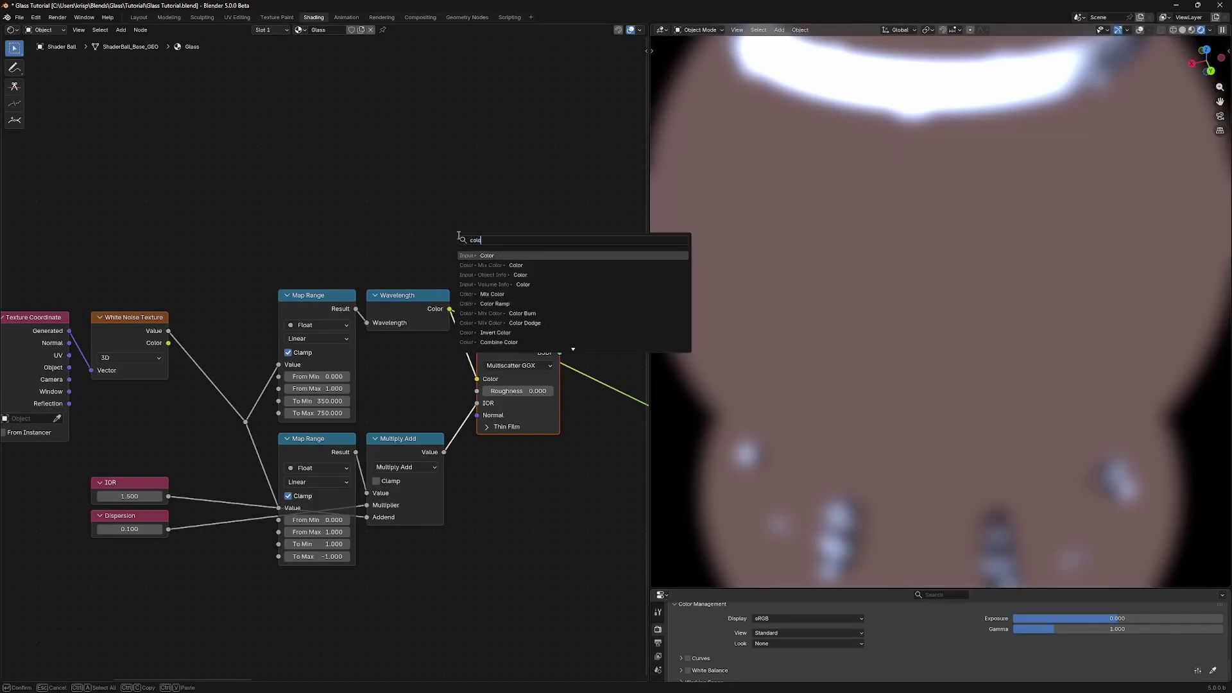
key(Return)
click(367, 164)
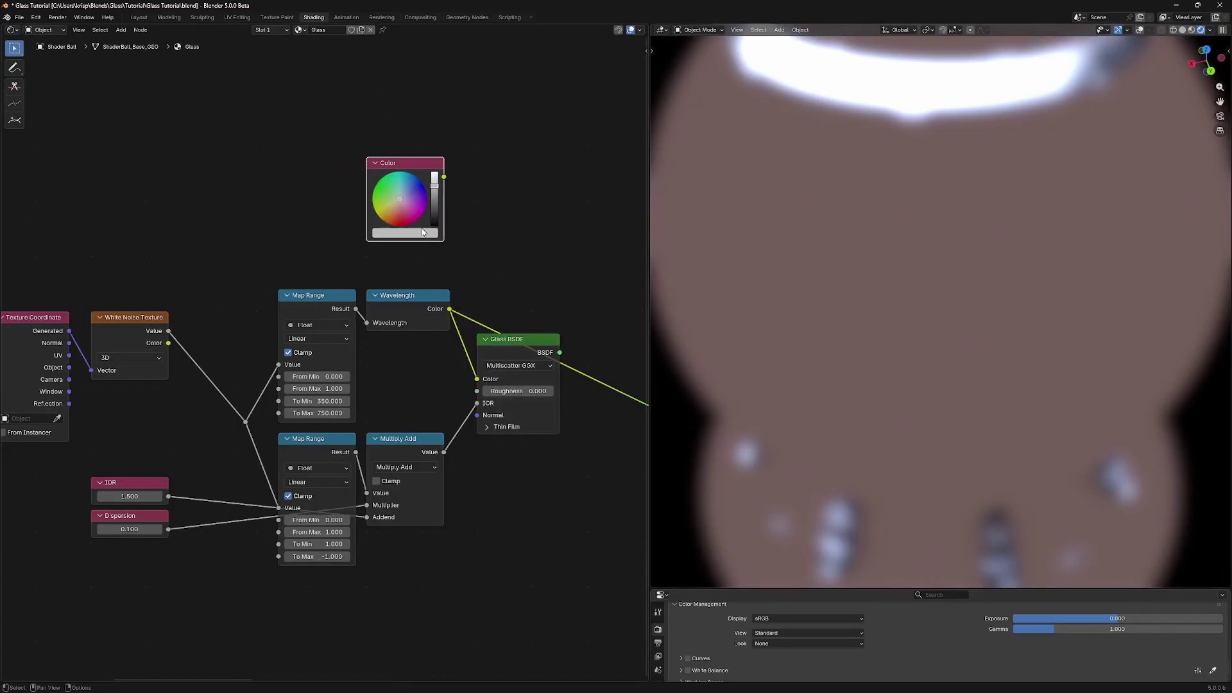
click(423, 237)
click(470, 218)
drag(962, 269, 789, 320)
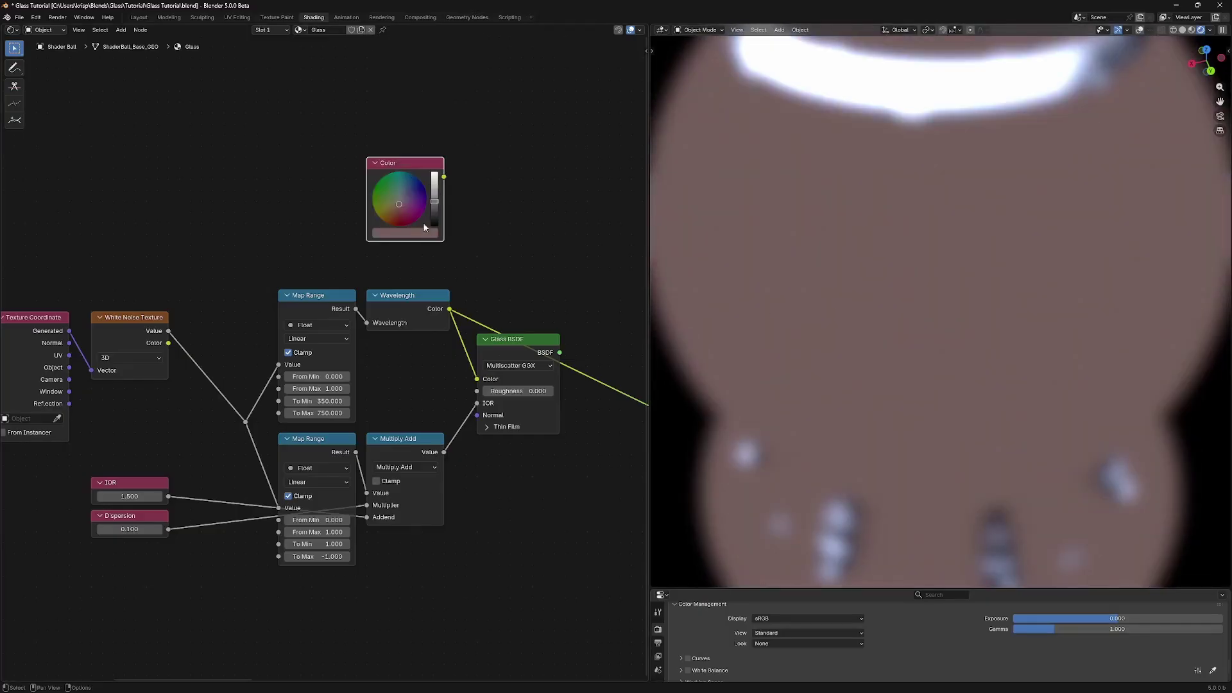
click(424, 235)
middle_drag(532, 179, 465, 114)
scroll(465, 114, up, 1)
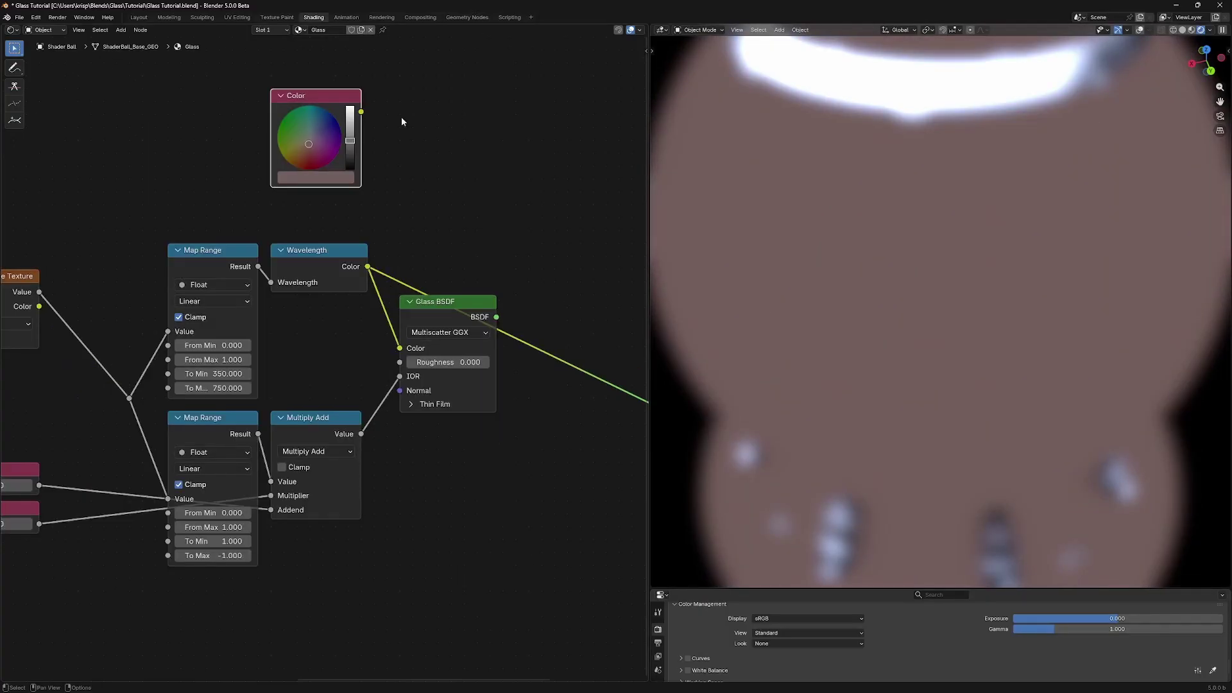
Add a vector Divide node that divides the Wavelength node's Color by the sampled color of the Color node.
click(340, 256)
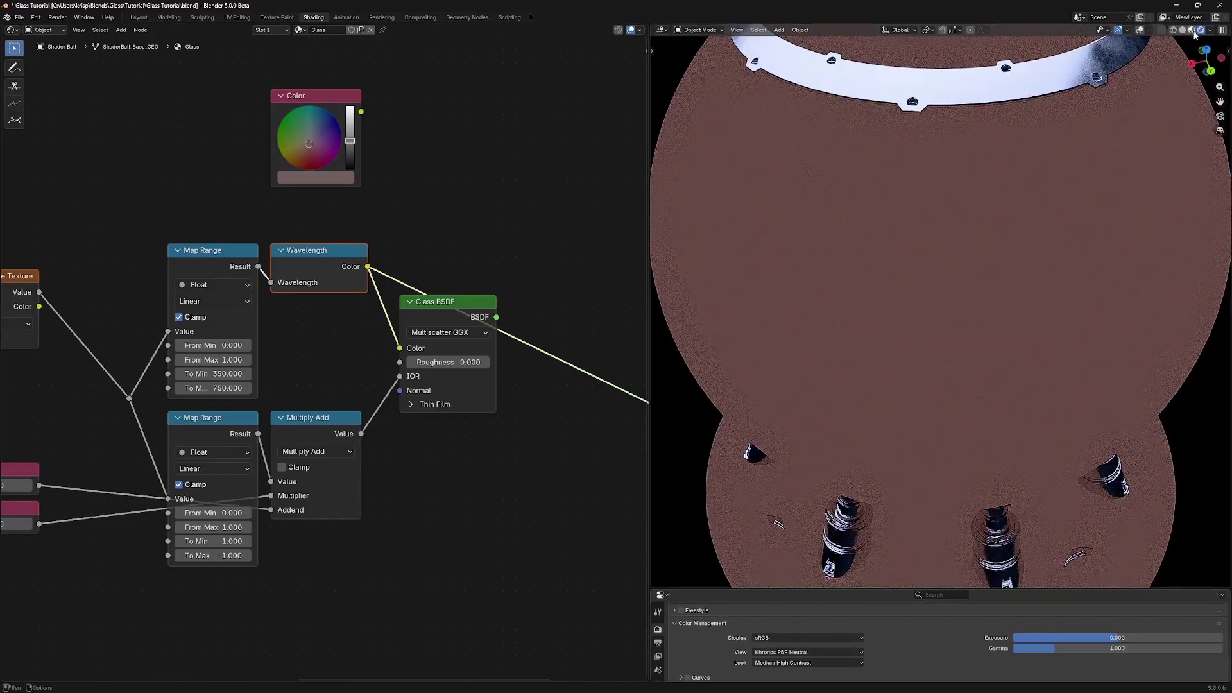
middle_drag(528, 191, 227, 129)
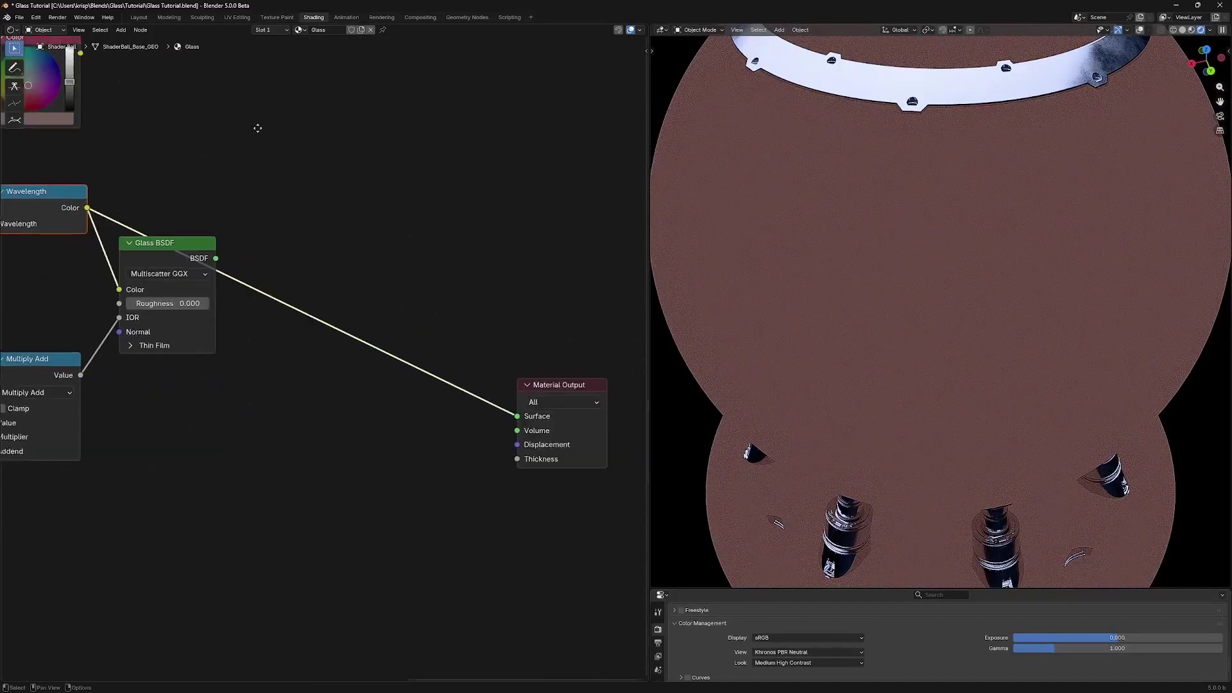
scroll(402, 258, down, 4)
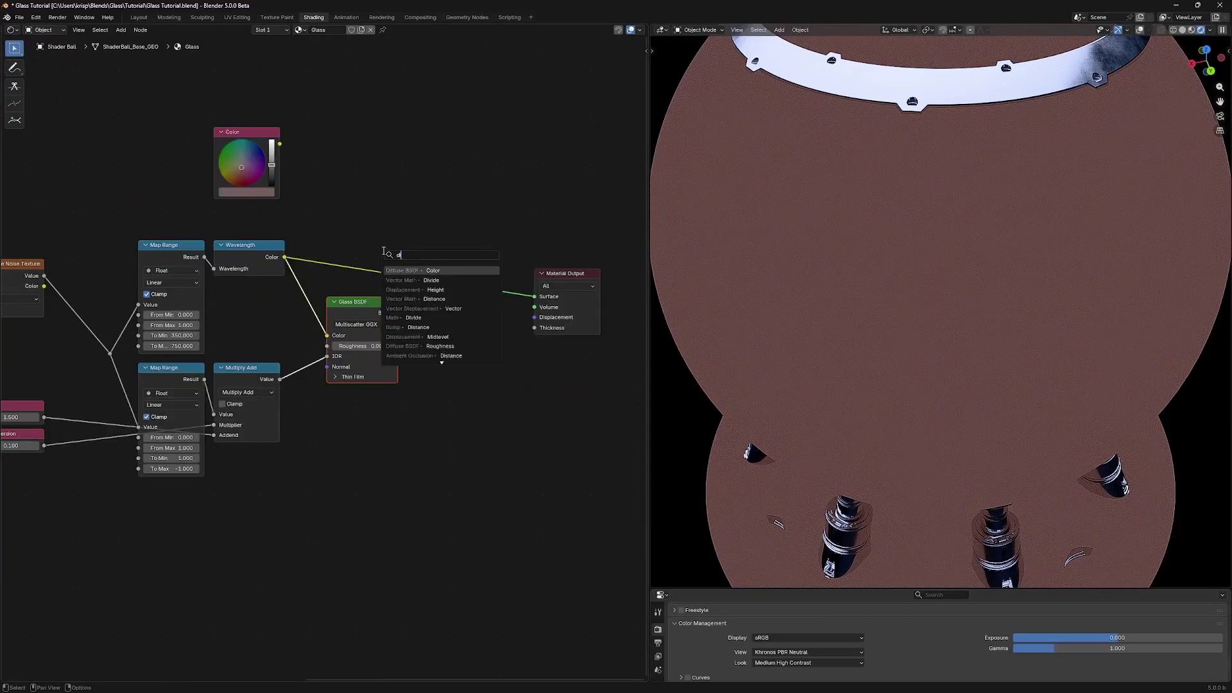
key(Return)
drag(383, 250, 396, 203)
drag(280, 144, 391, 244)
scroll(412, 302, up, 5)
middle_drag(337, 223, 340, 326)
Compare the Wavelength color with the Divide result by previewing each on the shader ball.
drag(252, 340, 278, 396)
ctrl+shift+click(278, 392)
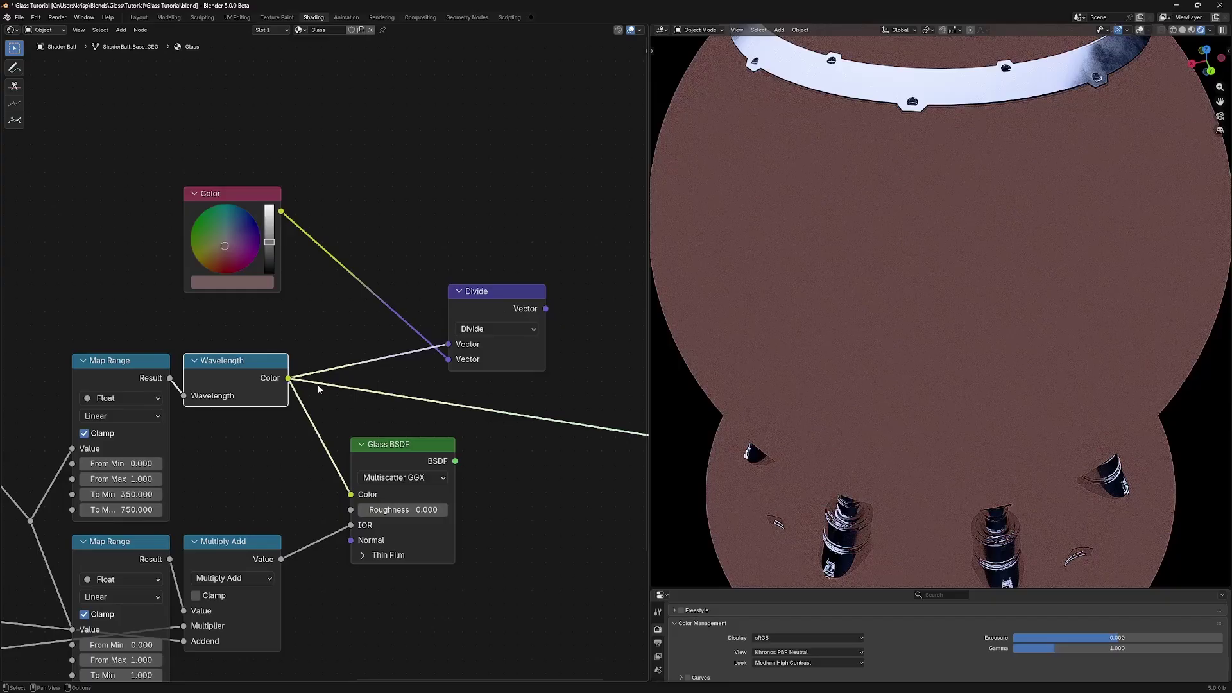
ctrl+shift+click(547, 309)
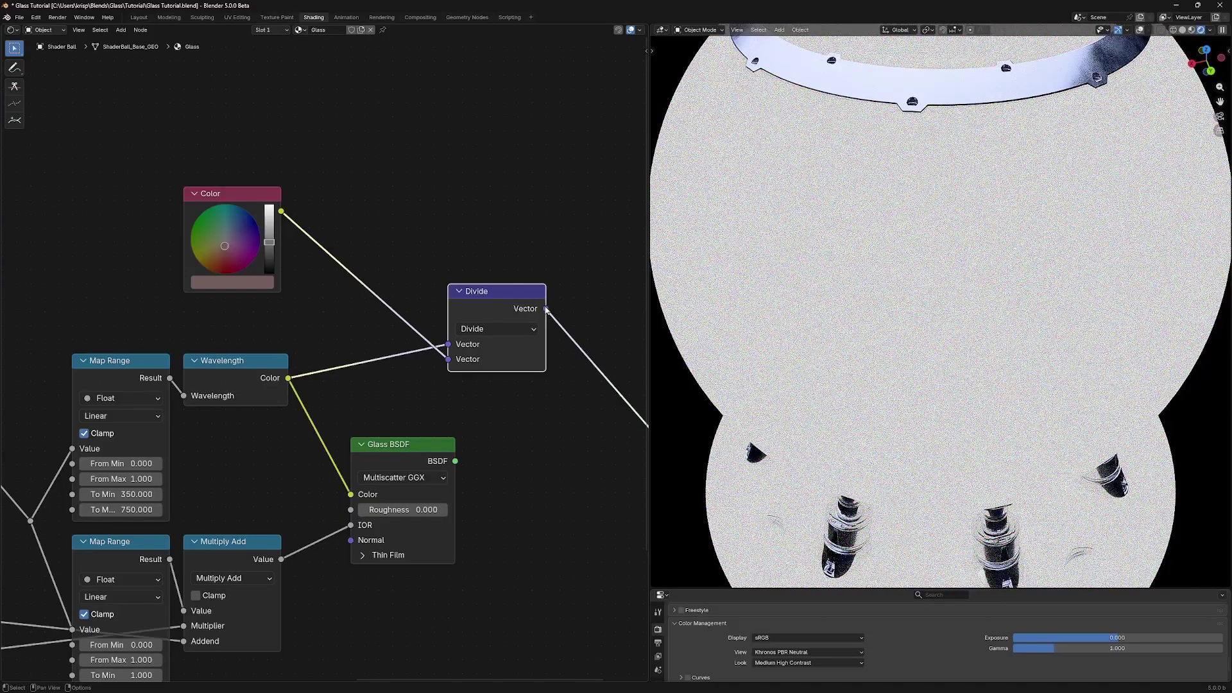
Feed the Divide result into the Glass BSDF's Color and reconnect the Glass BSDF to the Material Output's Surface.
ctrl+shift+click(424, 455)
scroll(356, 489, down, 2)
middle_drag(356, 489, 293, 495)
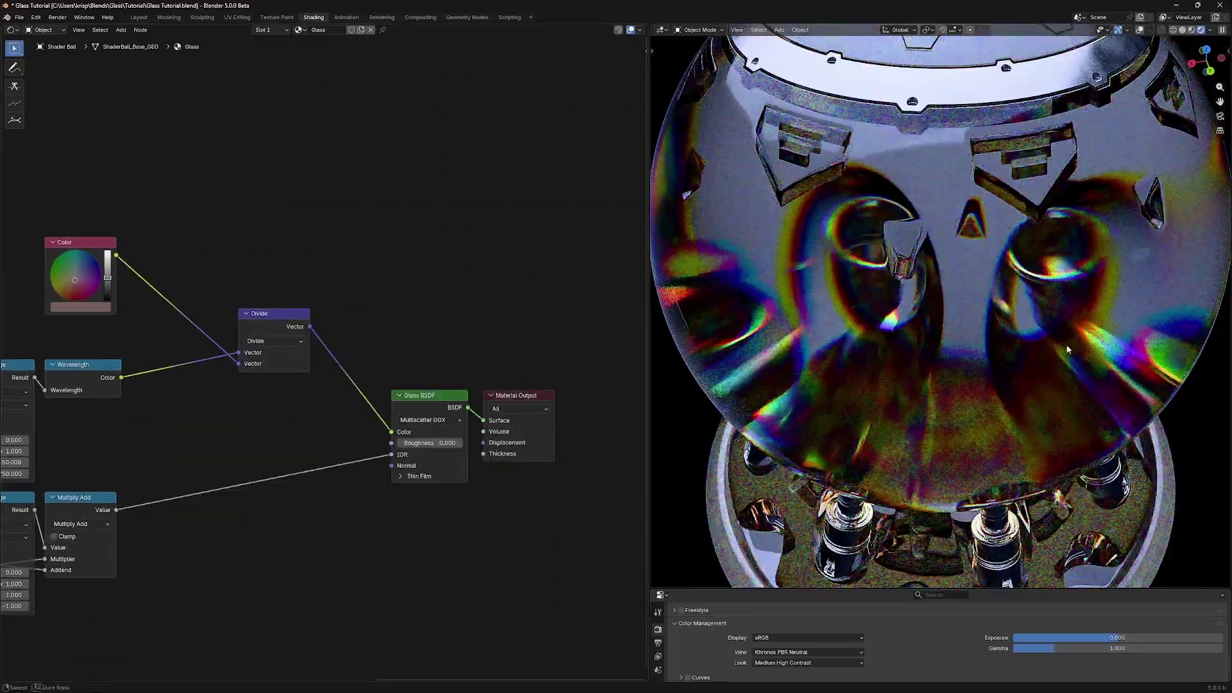
middle_drag(1068, 350, 1007, 370)
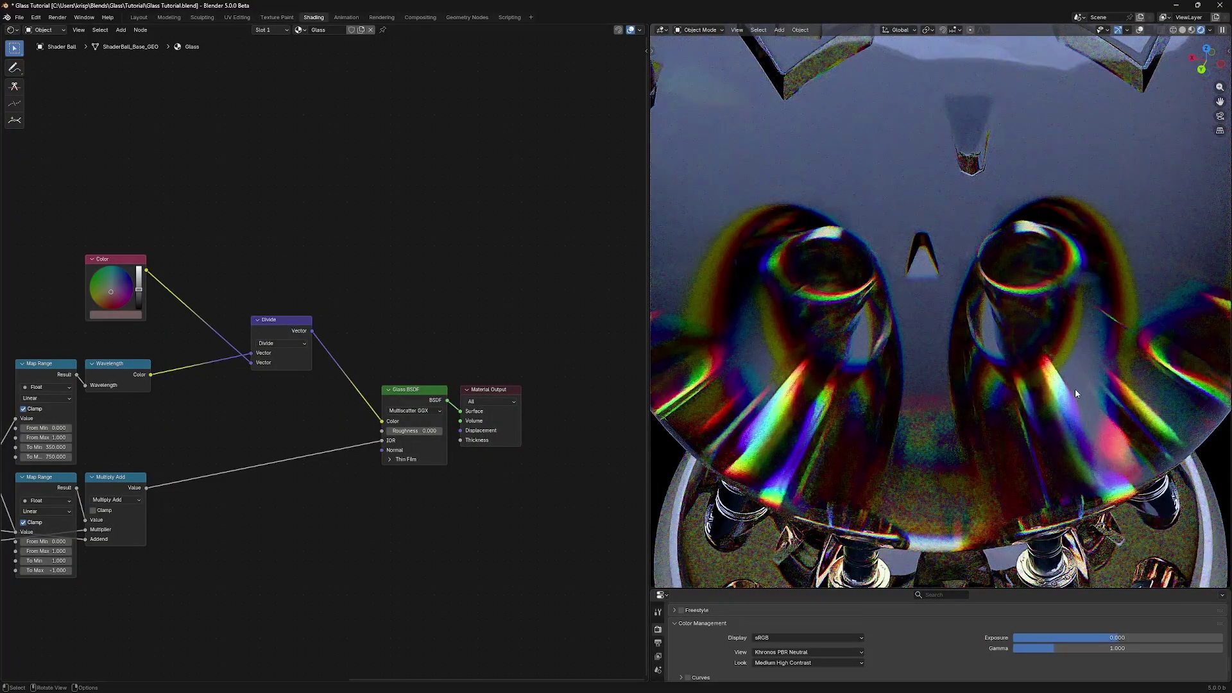
Bring in a red, green and blue Glass BSDF setup joined by Add Shaders and compare its preview with the wavelength-driven glass.
middle_drag(169, 374, 280, 383)
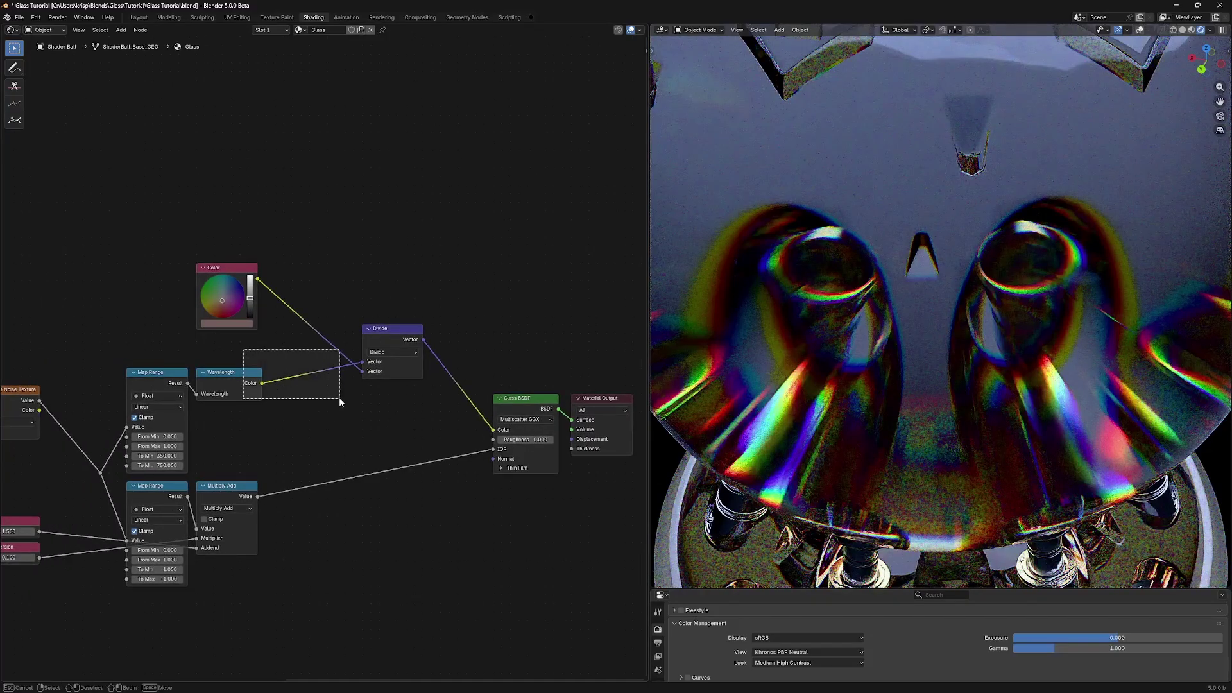
scroll(379, 457, down, 3)
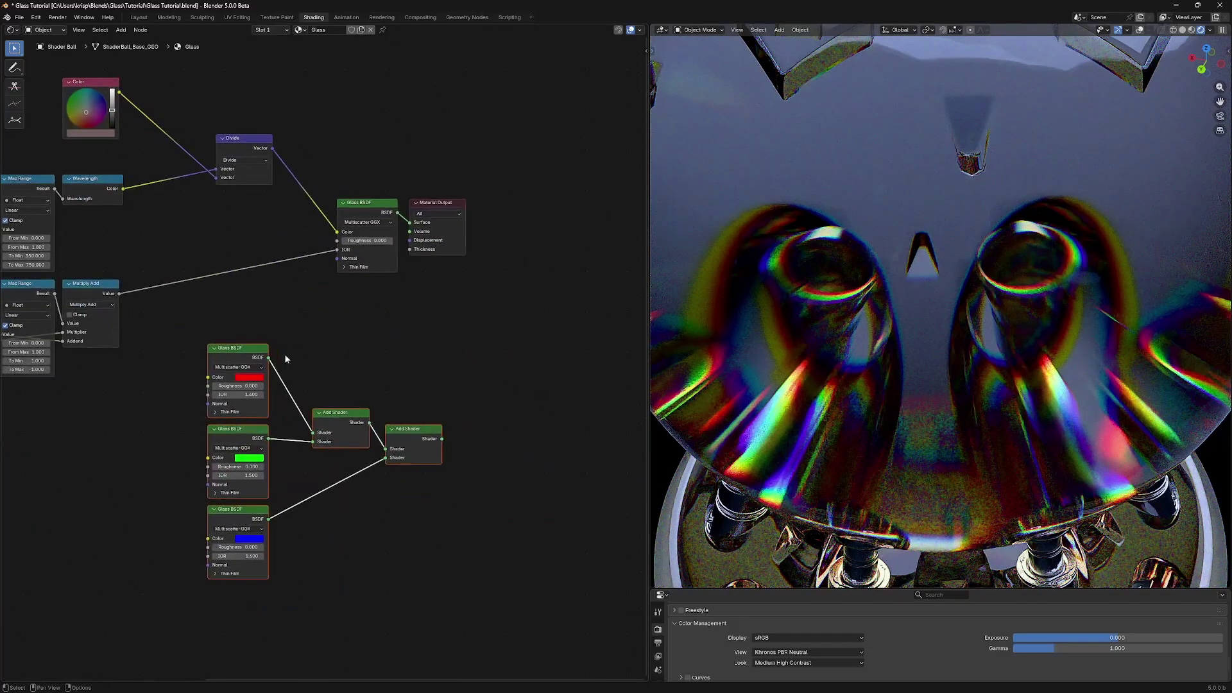
scroll(312, 380, up, 1)
ctrl+shift+click(437, 443)
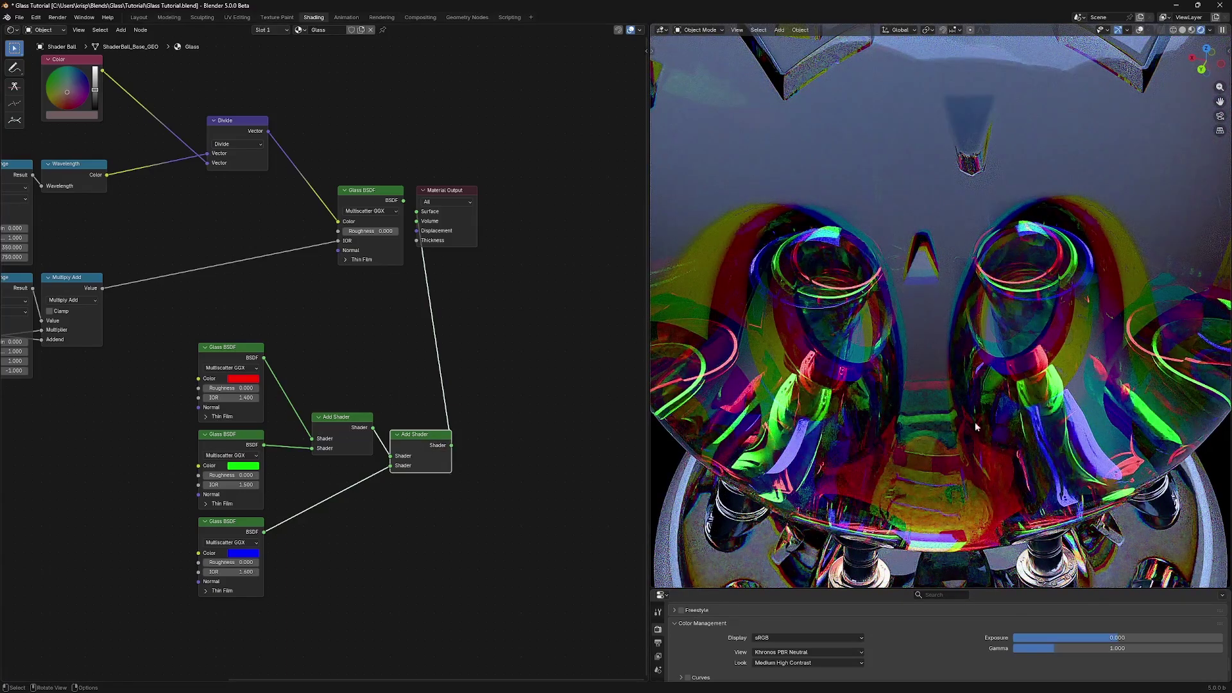
ctrl+shift+click(369, 207)
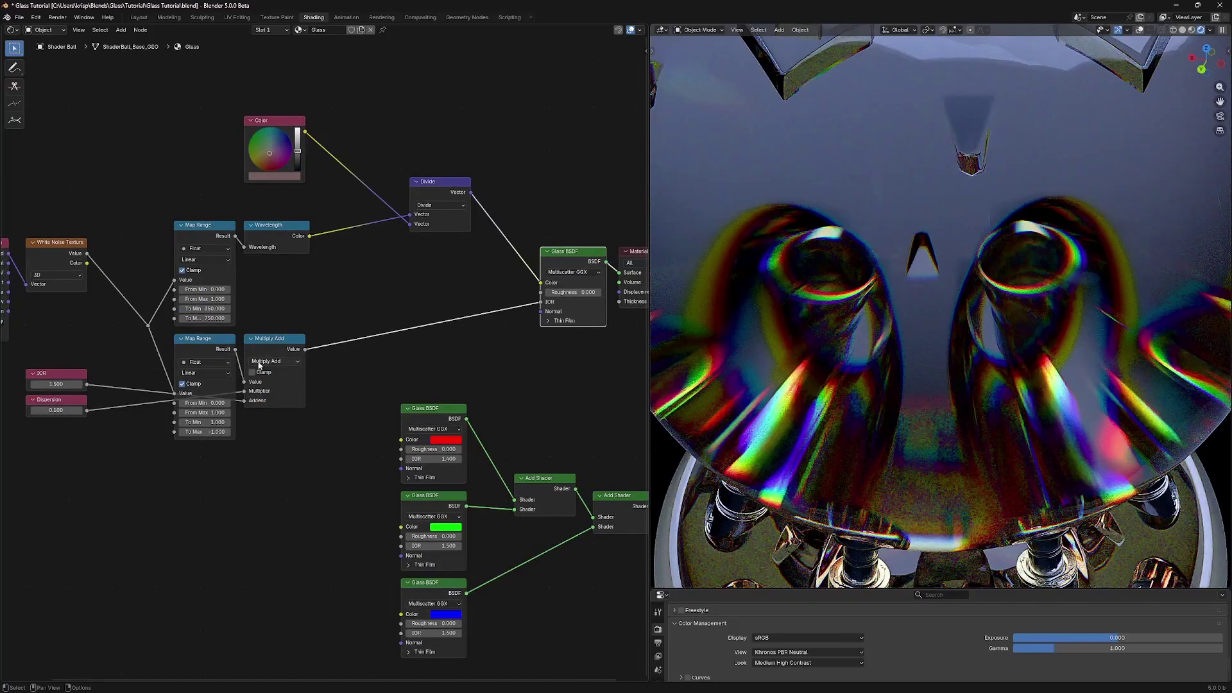
middle_drag(258, 365, 355, 385)
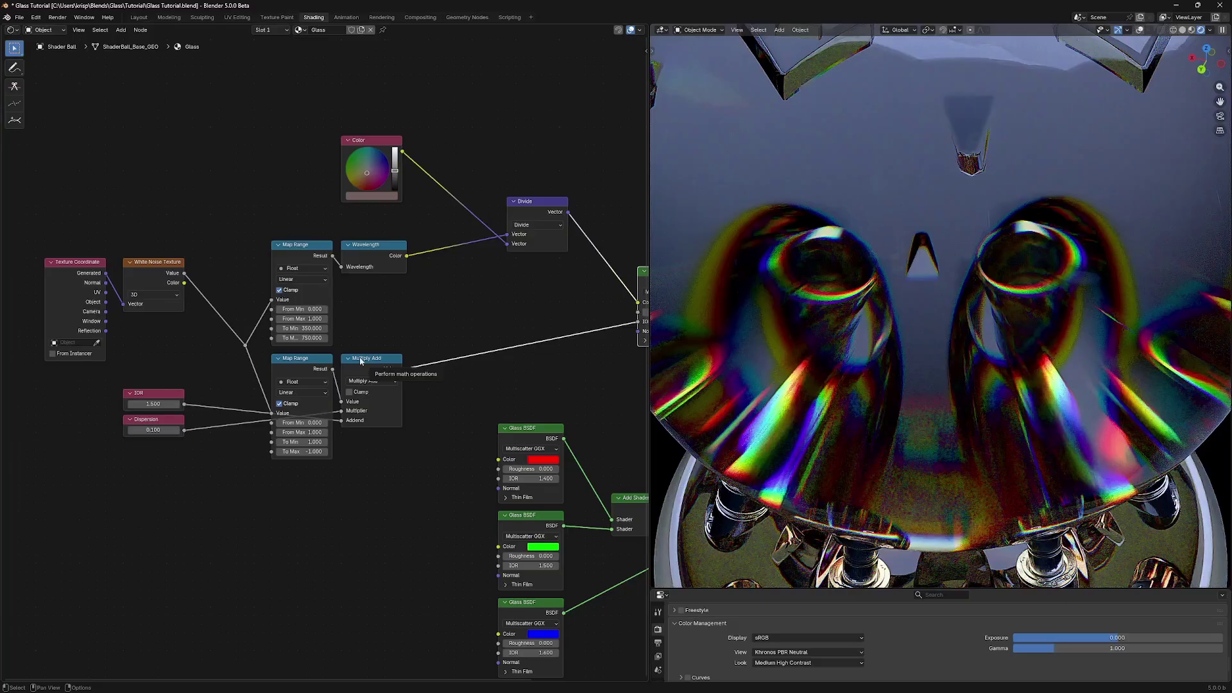
drag(166, 467, 199, 440)
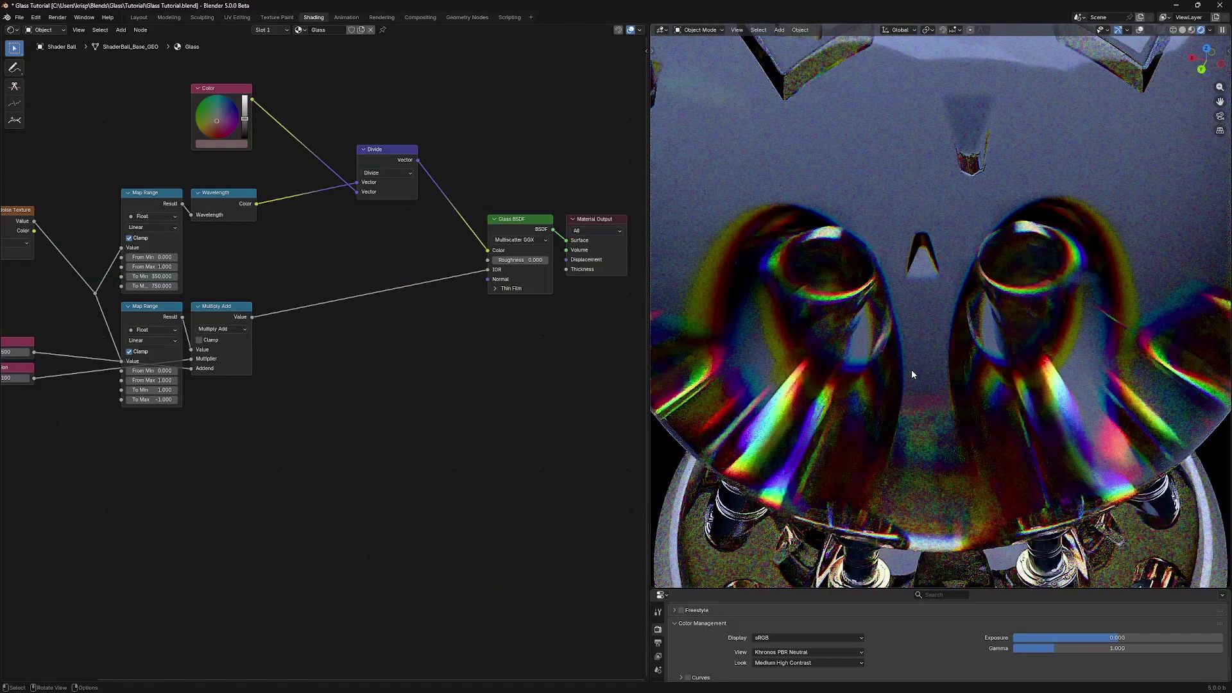
Set Dispersion to 0 and compare the wavelength-driven glass with a plain white Glass BSDF at IOR 1.500.
scroll(937, 368, down, 5)
middle_drag(980, 381, 945, 371)
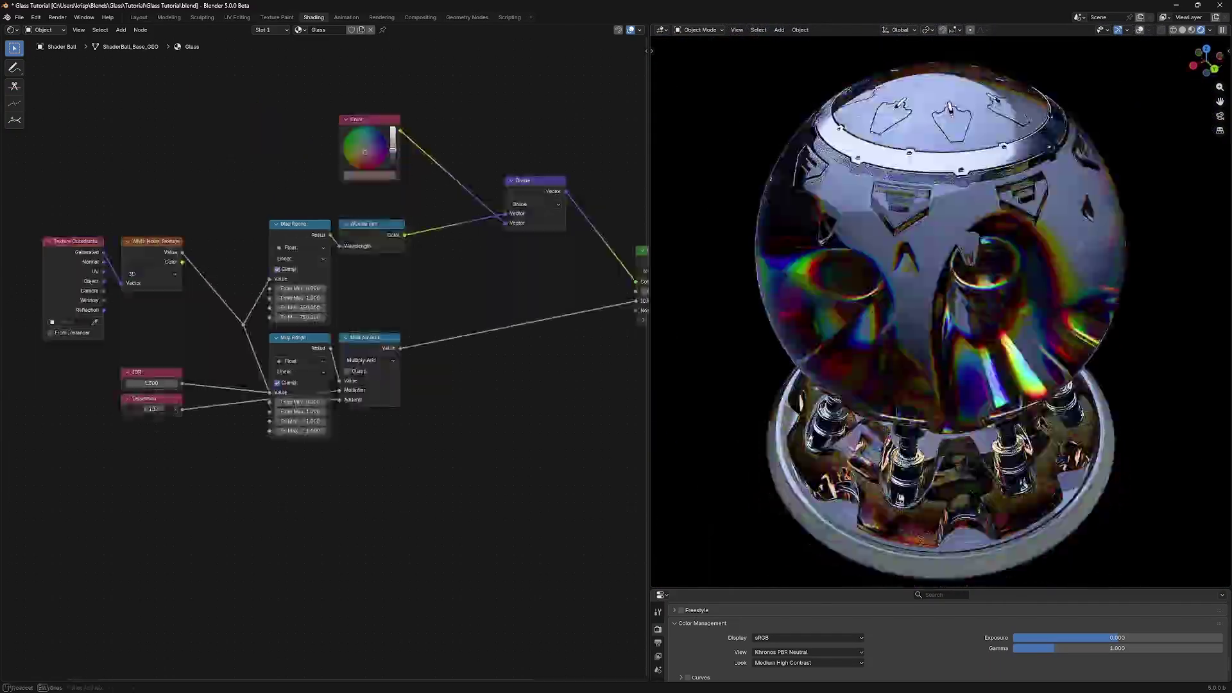
text(0)
key(Return)
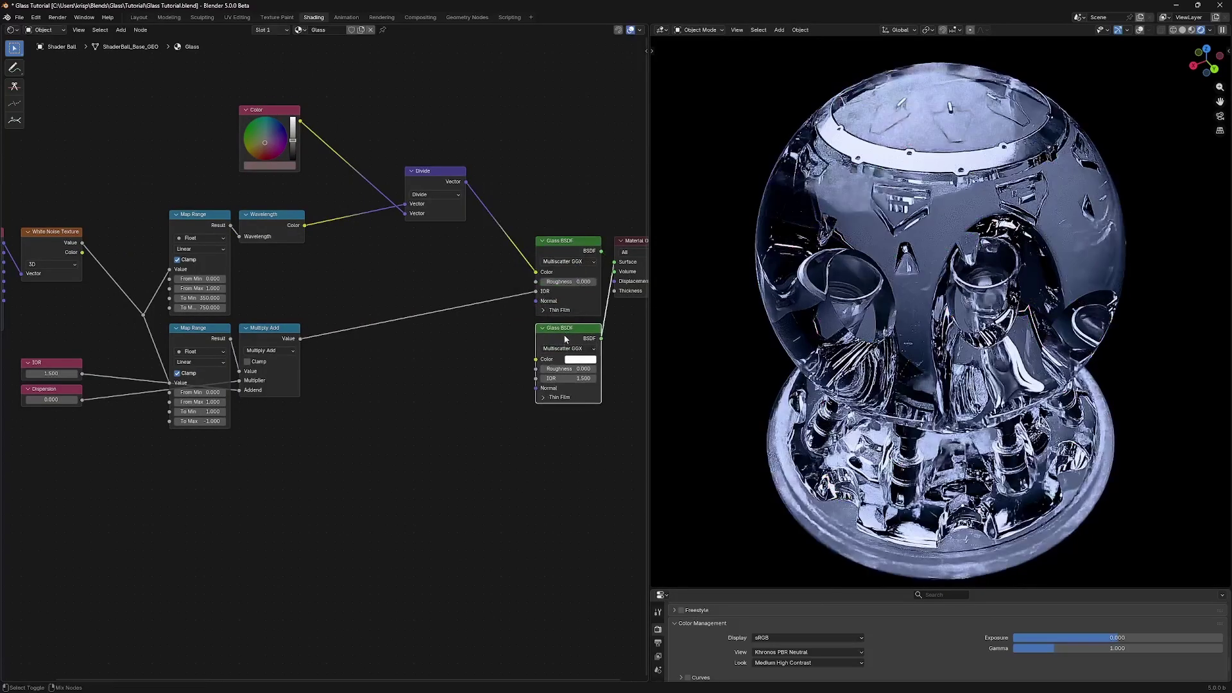
click(575, 240)
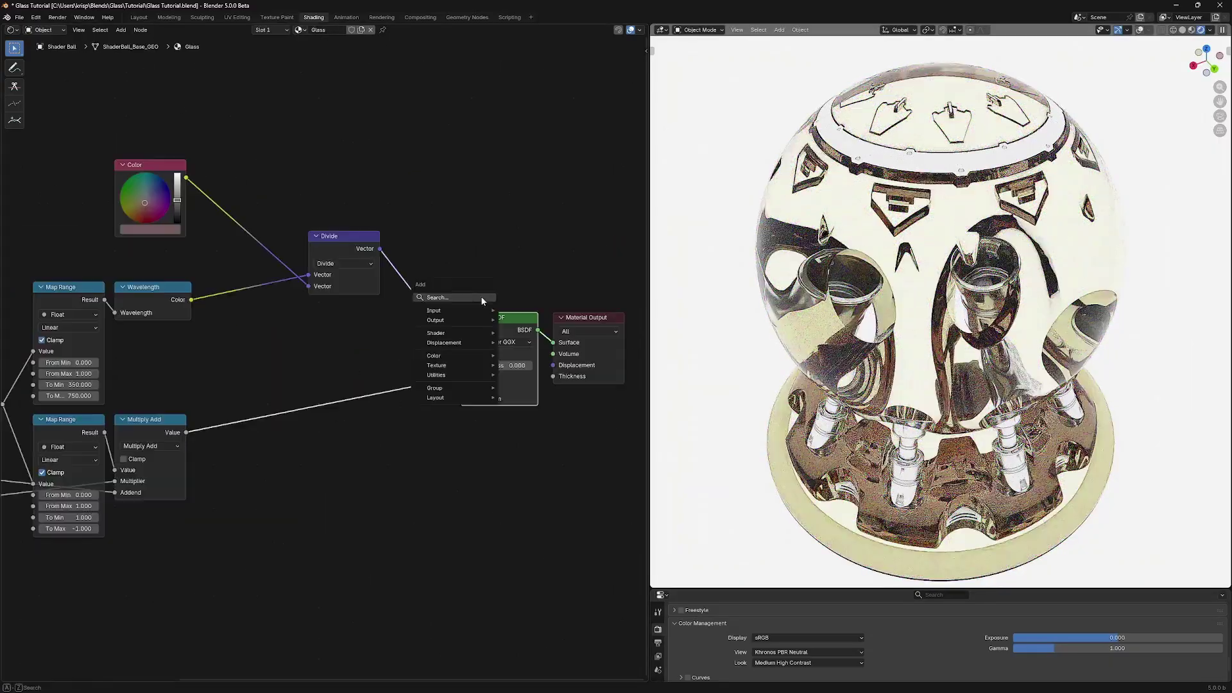
Add a Refraction BSDF below the Glass BSDF, colored by the Divide result and connected to the Material Output's Surface.
key(shift+a)
text(reflec)
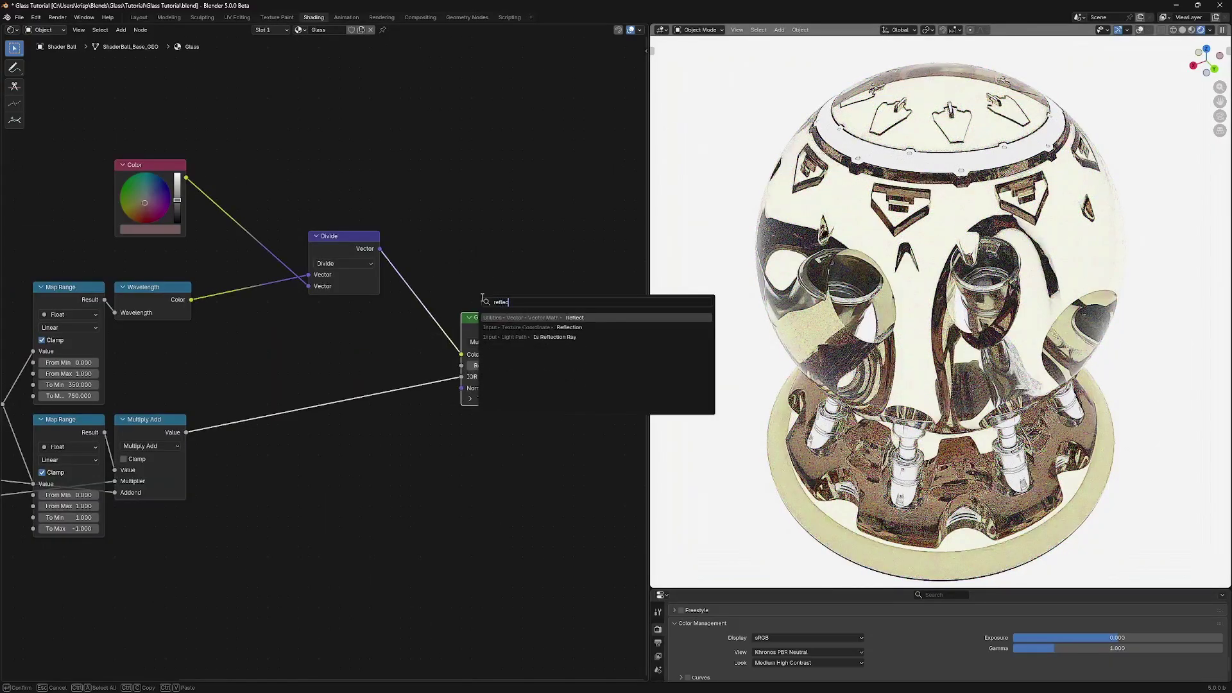
key(BackSpace)
key(BackSpace)
key(BackSpace)
text(rac)
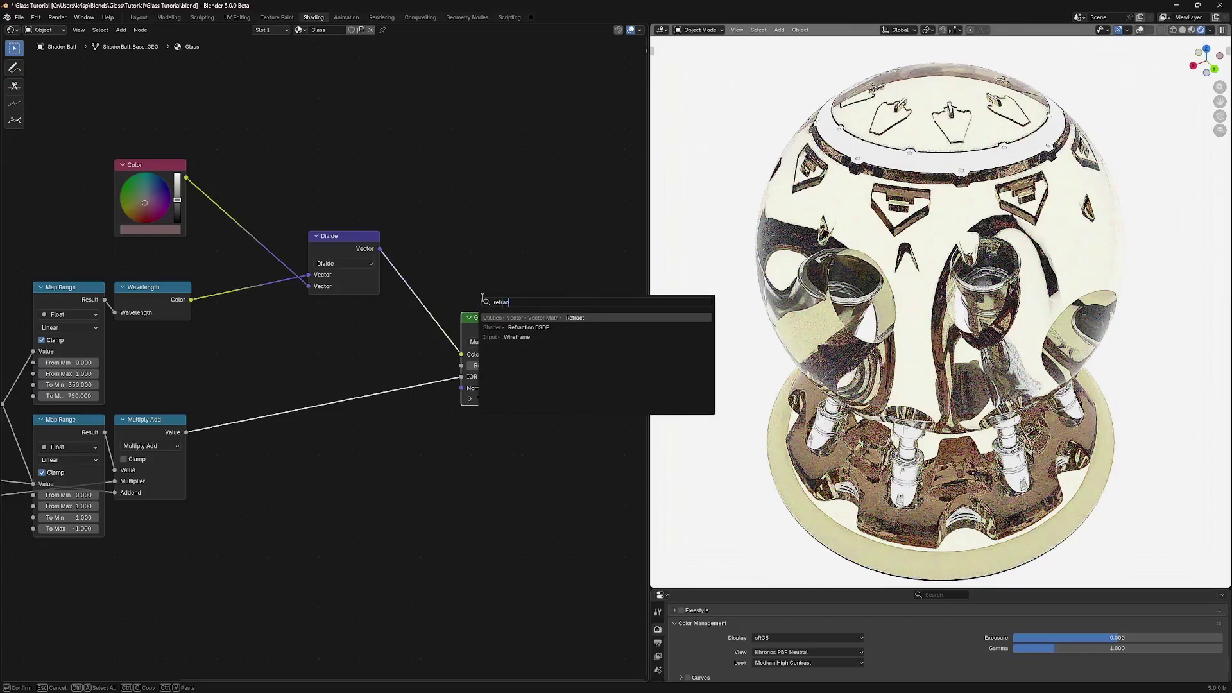
key(Return)
click(460, 414)
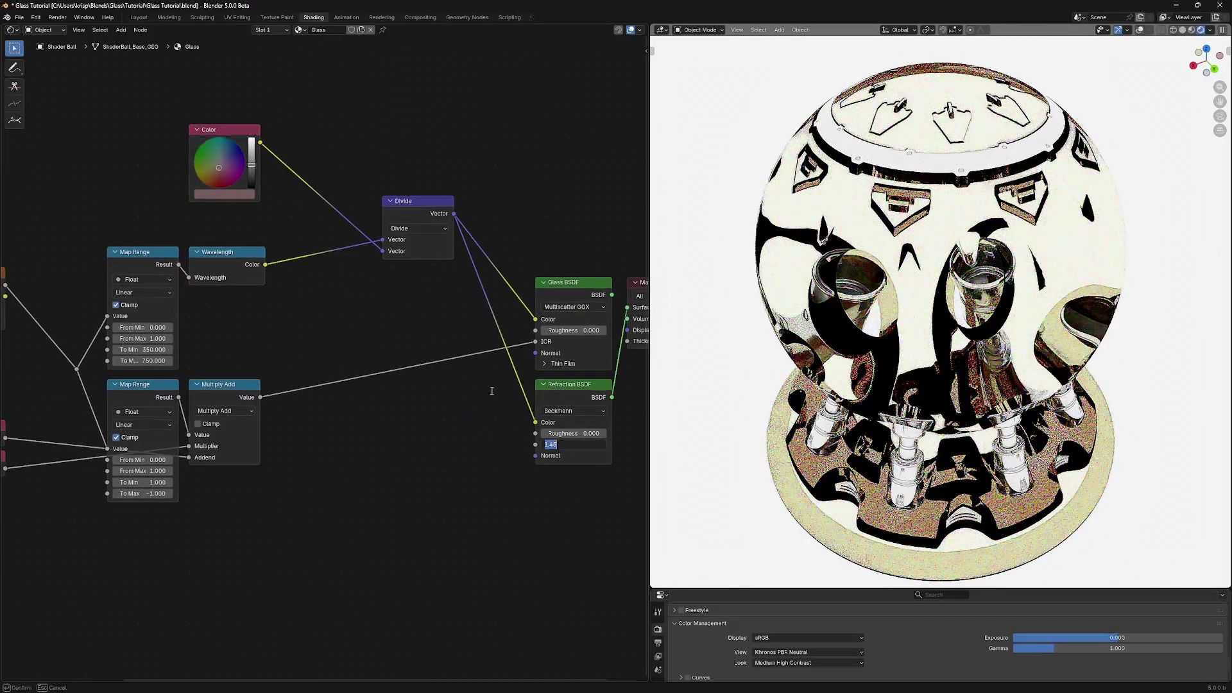
Set the Refraction BSDF's IOR to 1.000 and compare its preview with the Divide result's.
text(1)
key(Return)
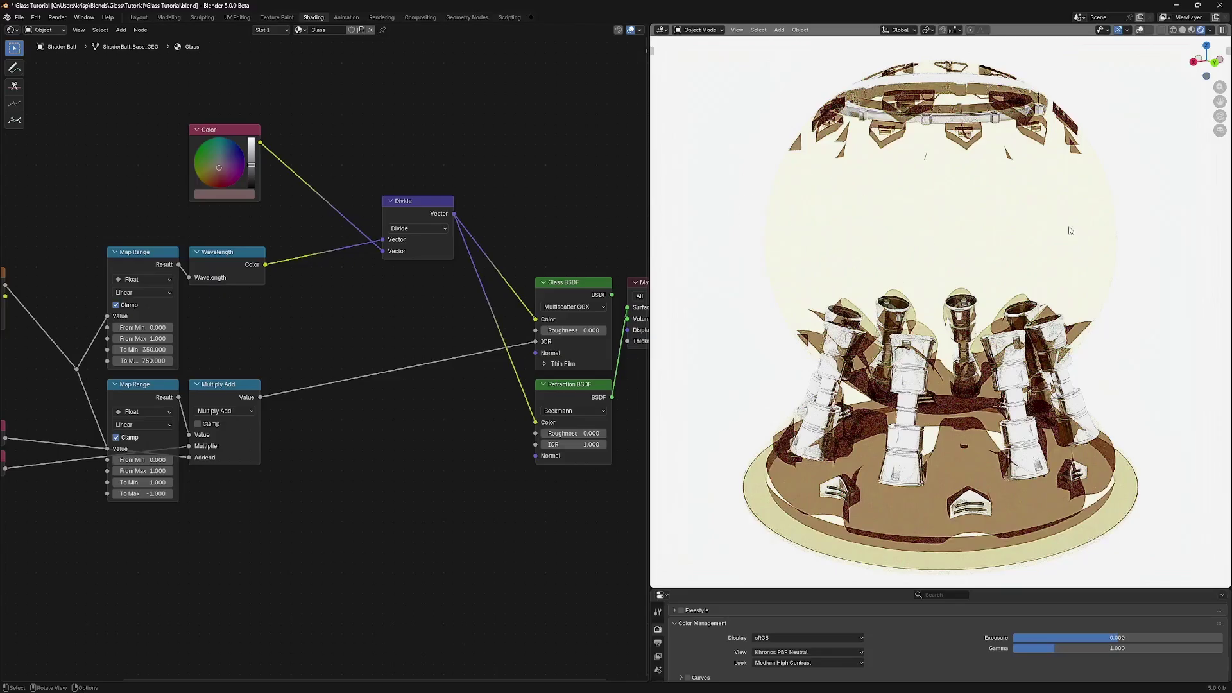
ctrl+shift+click(417, 206)
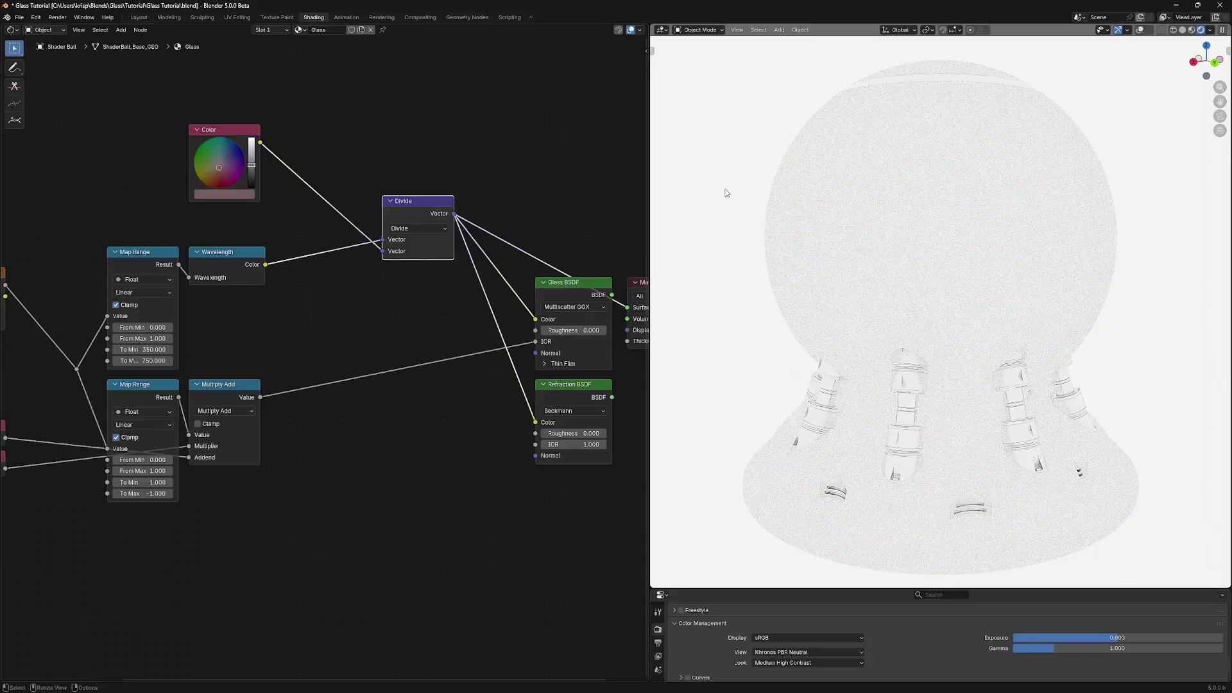
ctrl+shift+click(590, 389)
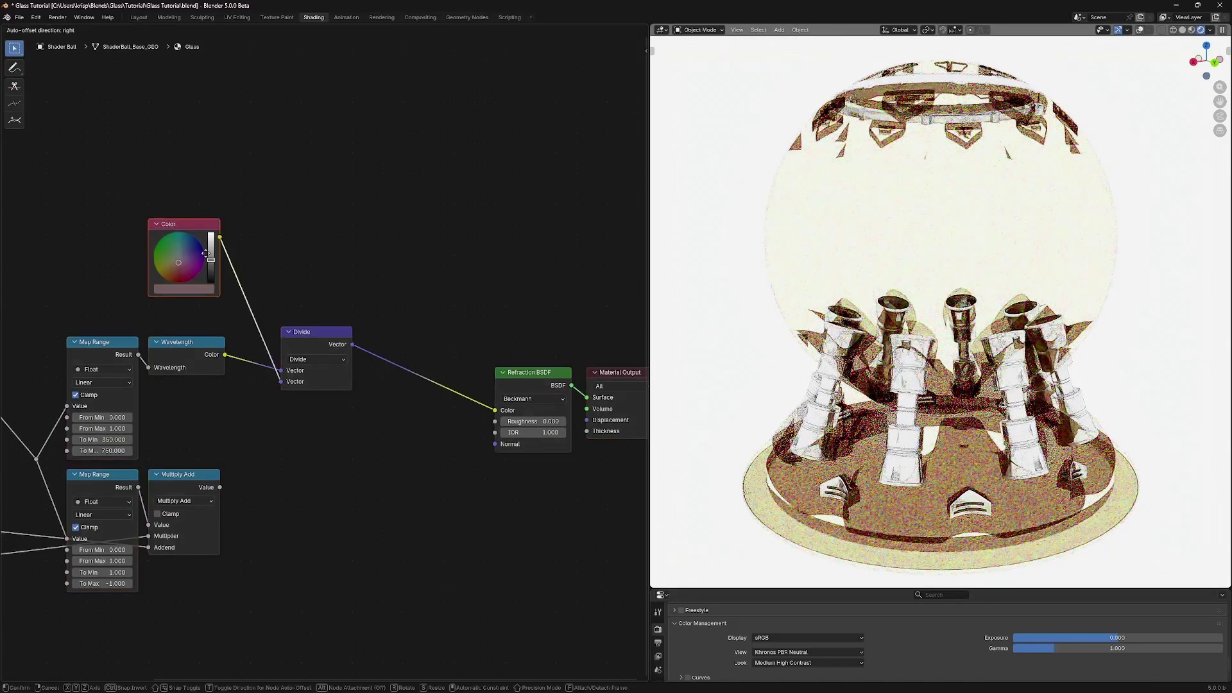
Group the Color and Divide nodes around Wavelength, and insert a Color Mix node with white B between Divide and the Refraction BSDF.
drag(209, 243, 209, 417)
drag(347, 360, 295, 370)
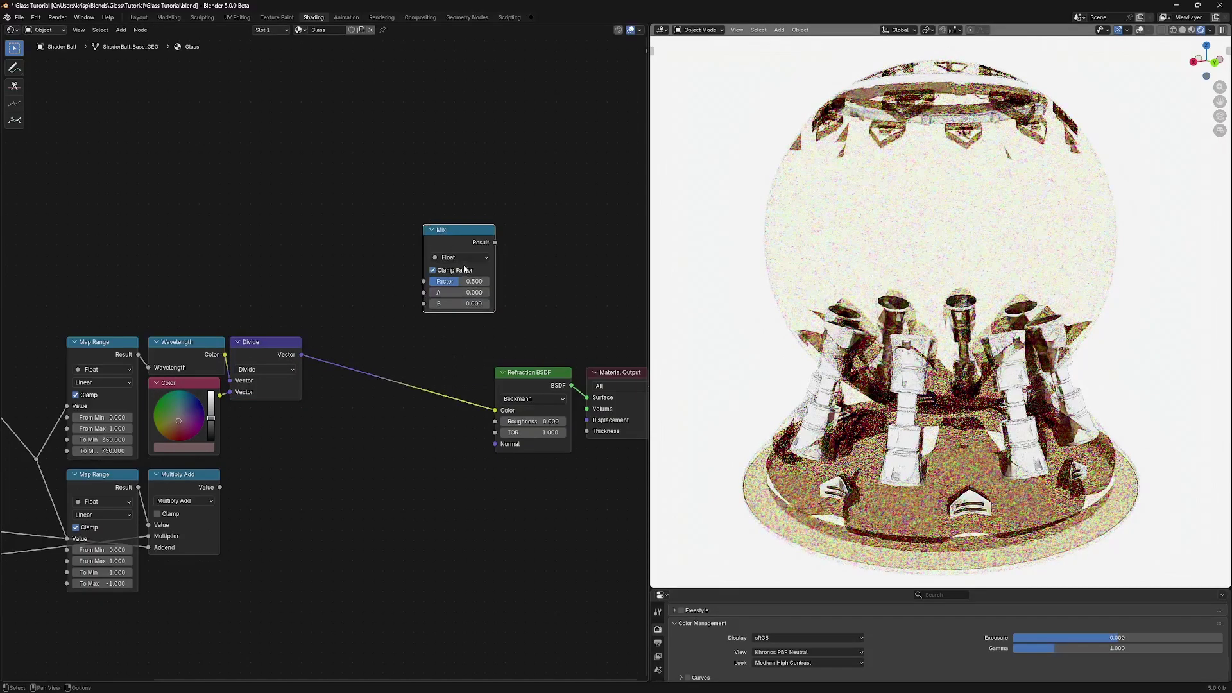
click(458, 255)
click(449, 295)
drag(451, 229, 427, 315)
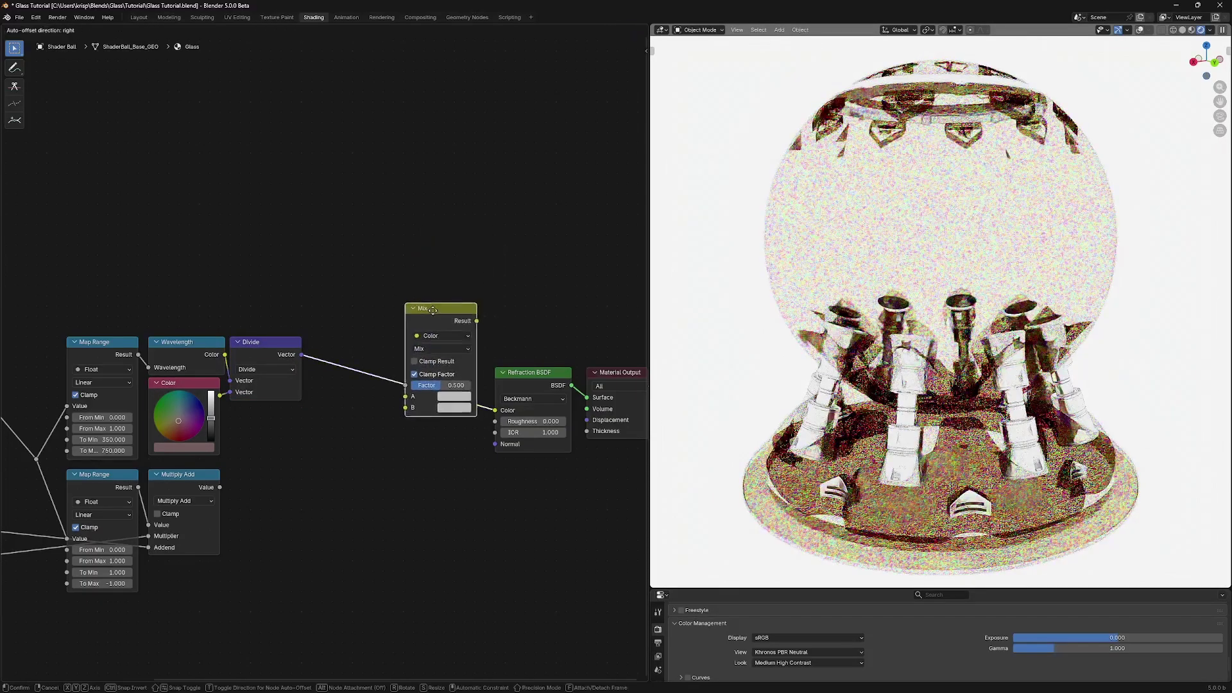
click(418, 363)
middle_drag(457, 366, 486, 406)
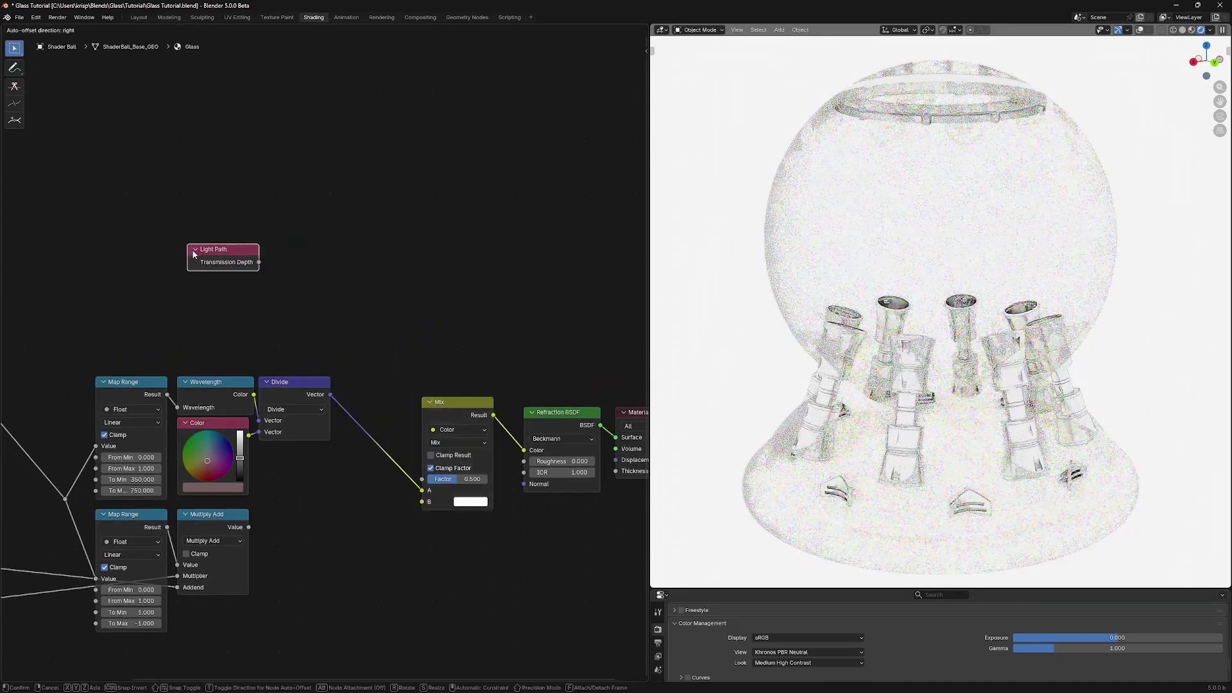
Drive the Mix node's Factor with the Light Path's Transmission Depth through a Greater Than node with Threshold 1.000.
click(180, 256)
drag(249, 263, 294, 245)
click(302, 310)
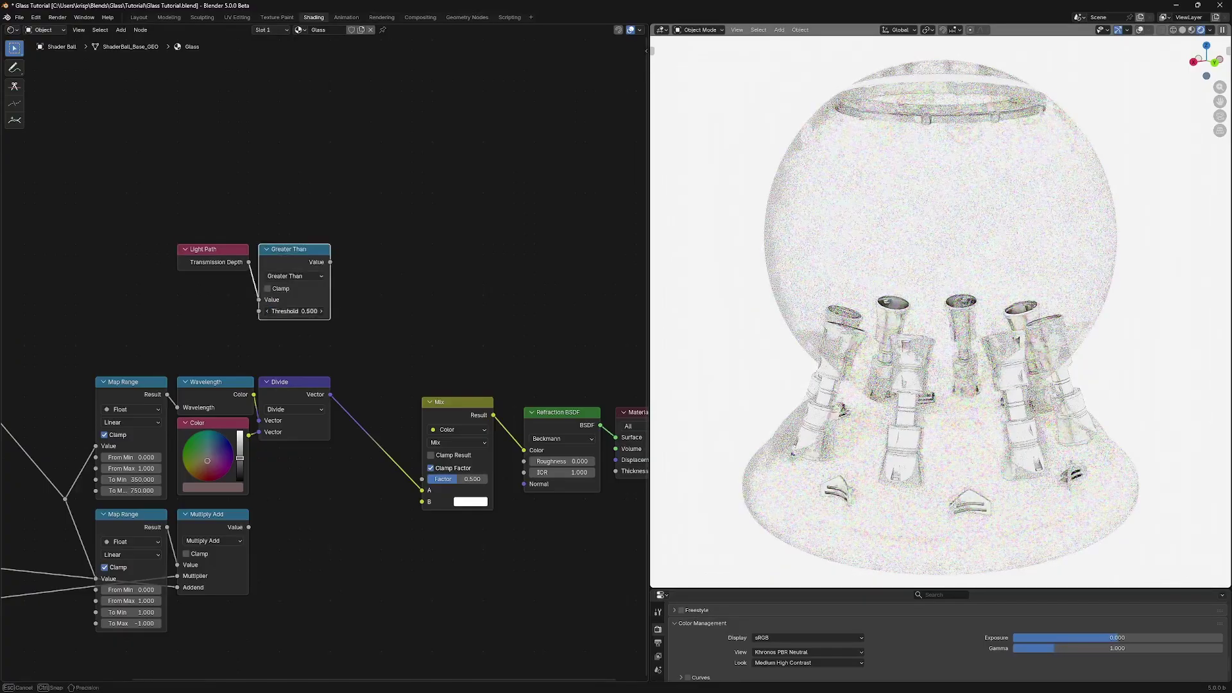
text(1)
key(Return)
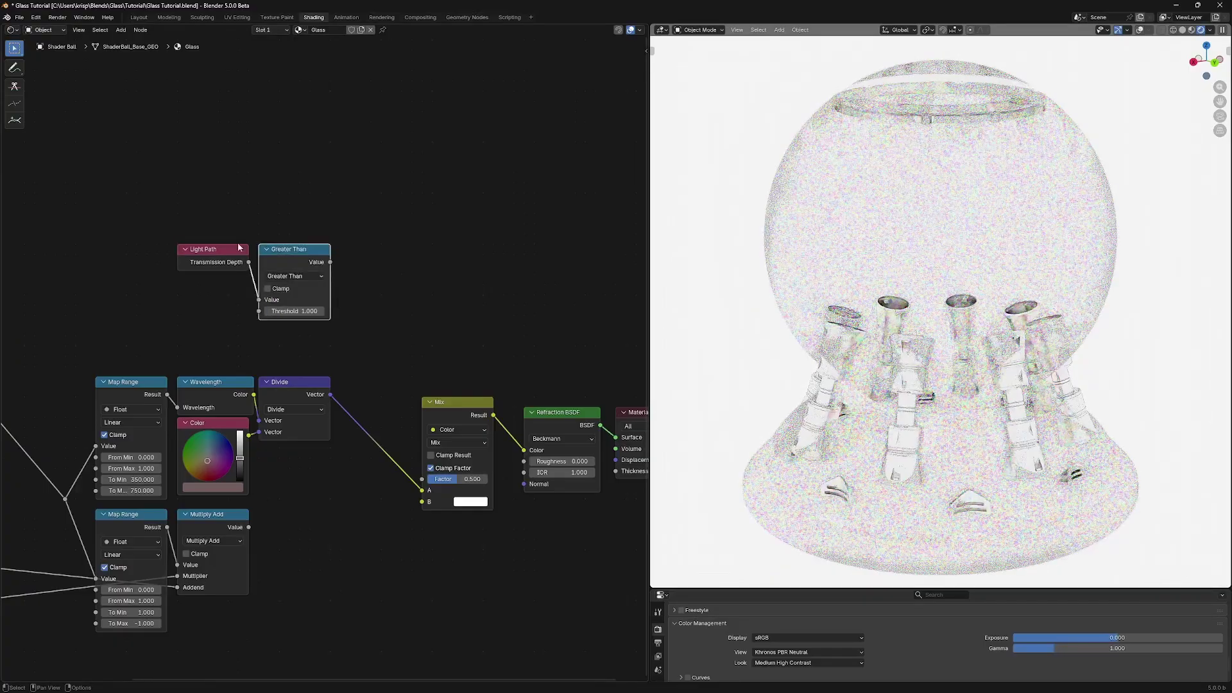
drag(329, 262, 423, 482)
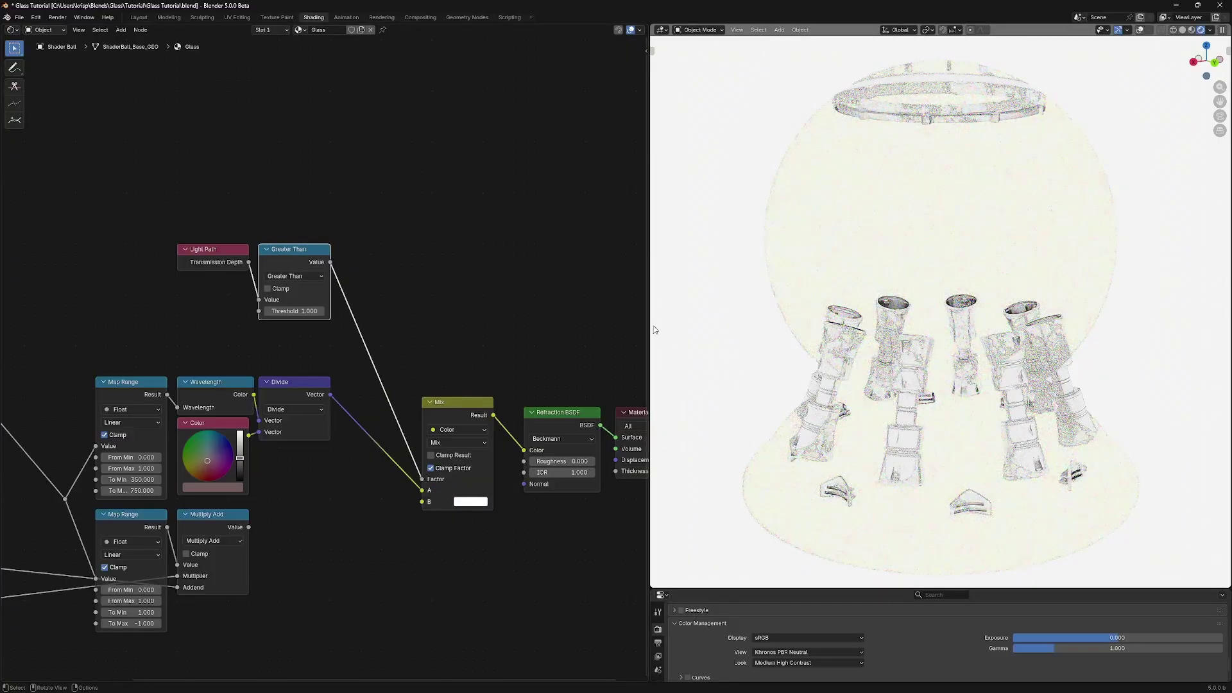
Toggle the Mix node's mute to compare the refraction preview with and without the white mix.
drag(467, 340, 465, 440)
ctrl+right_drag(464, 437, 480, 455)
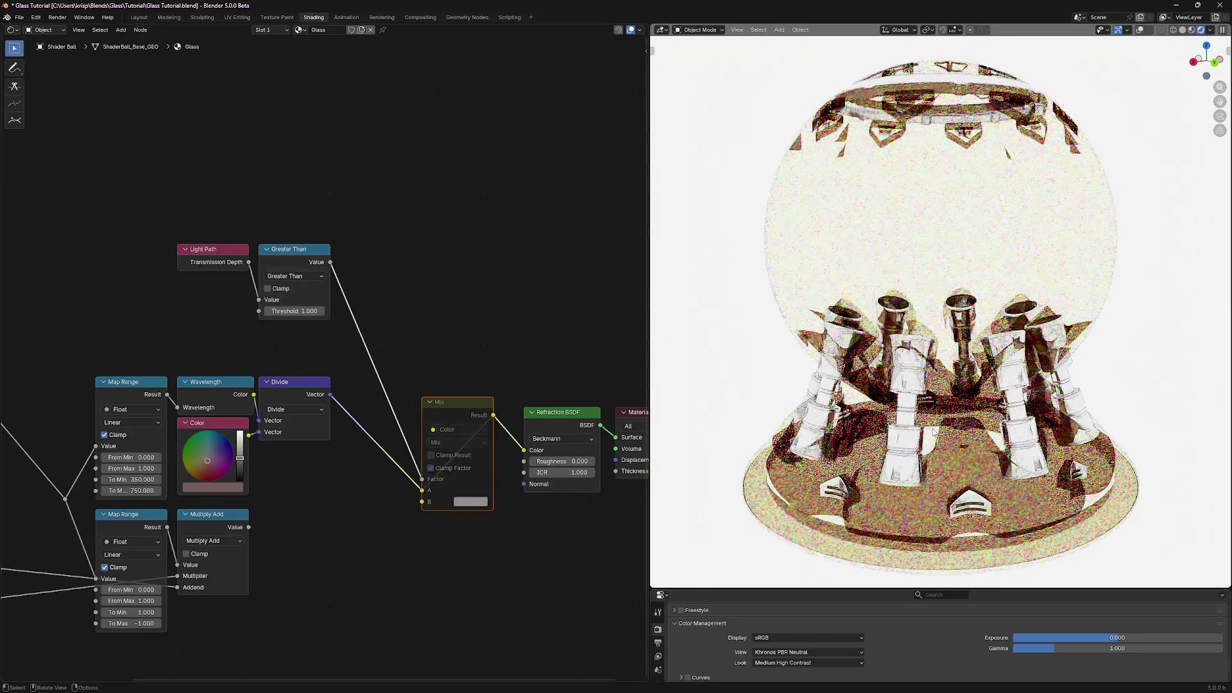
key(m)
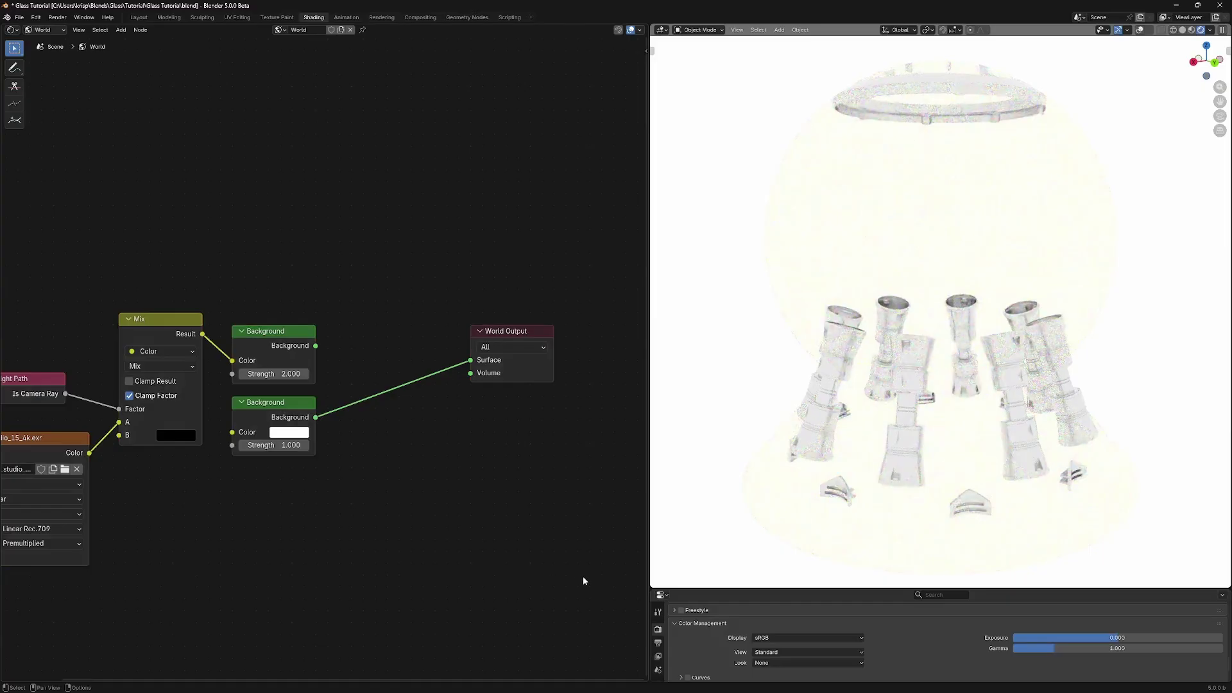
Try lowering the white world Background's Strength to 0.700, and undo the last change.
click(243, 446)
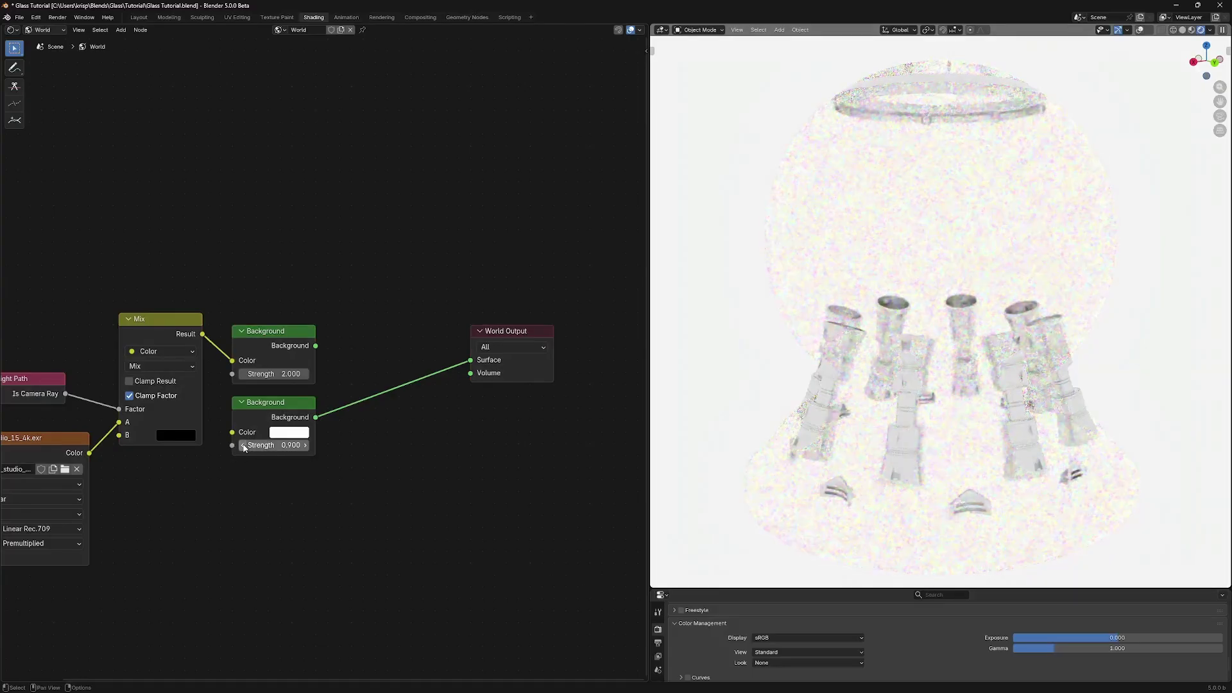
click(243, 446)
click(243, 447)
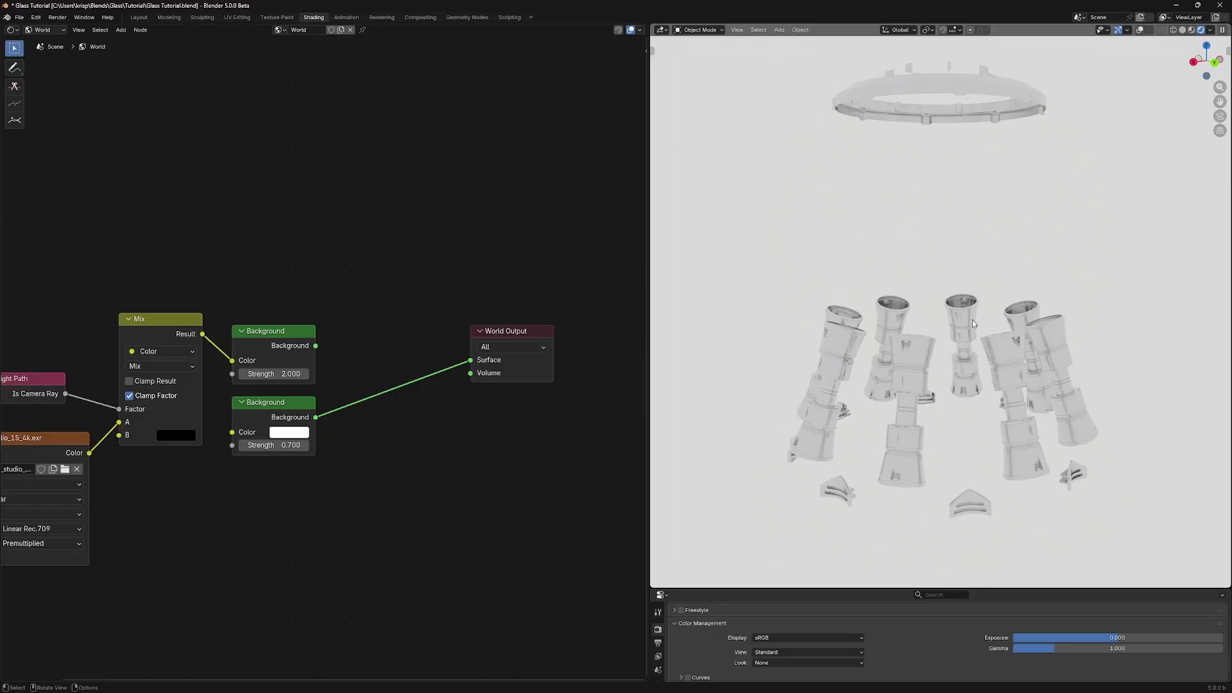
key(ctrl+z)
Reconnect the image-based Background to the World Output, and use the Khronos PBR Neutral view with the Medium High Contrast look.
drag(316, 346, 471, 360)
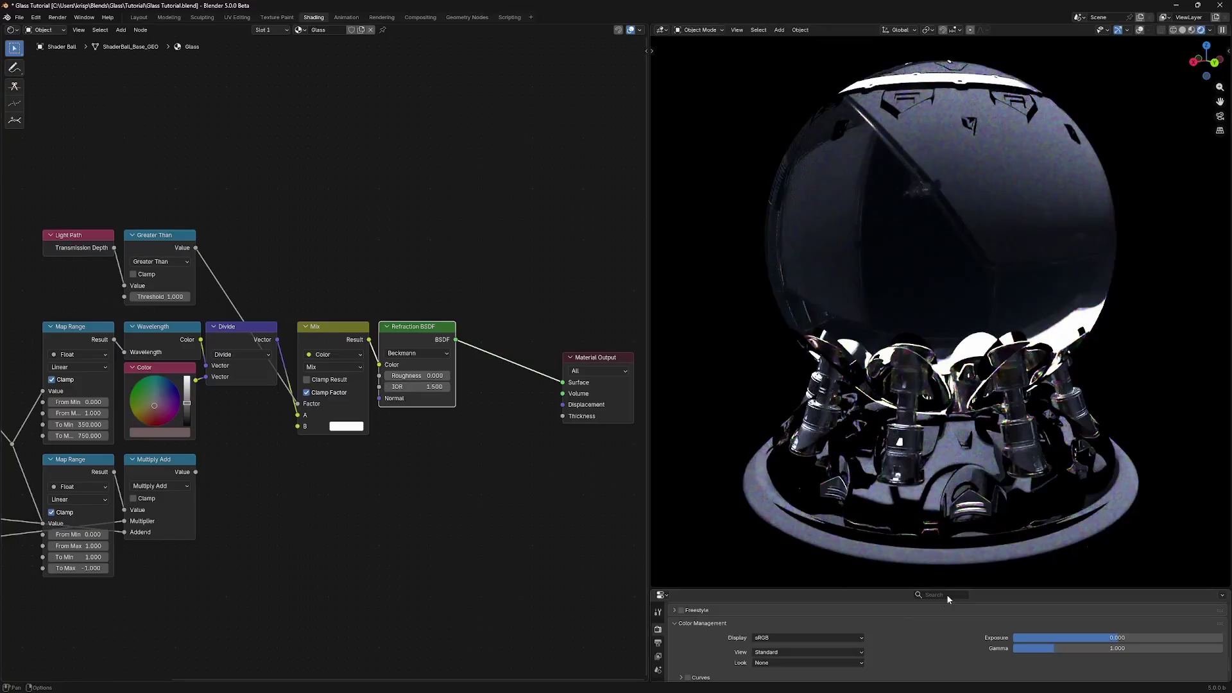
scroll(947, 598, down, 1)
click(819, 634)
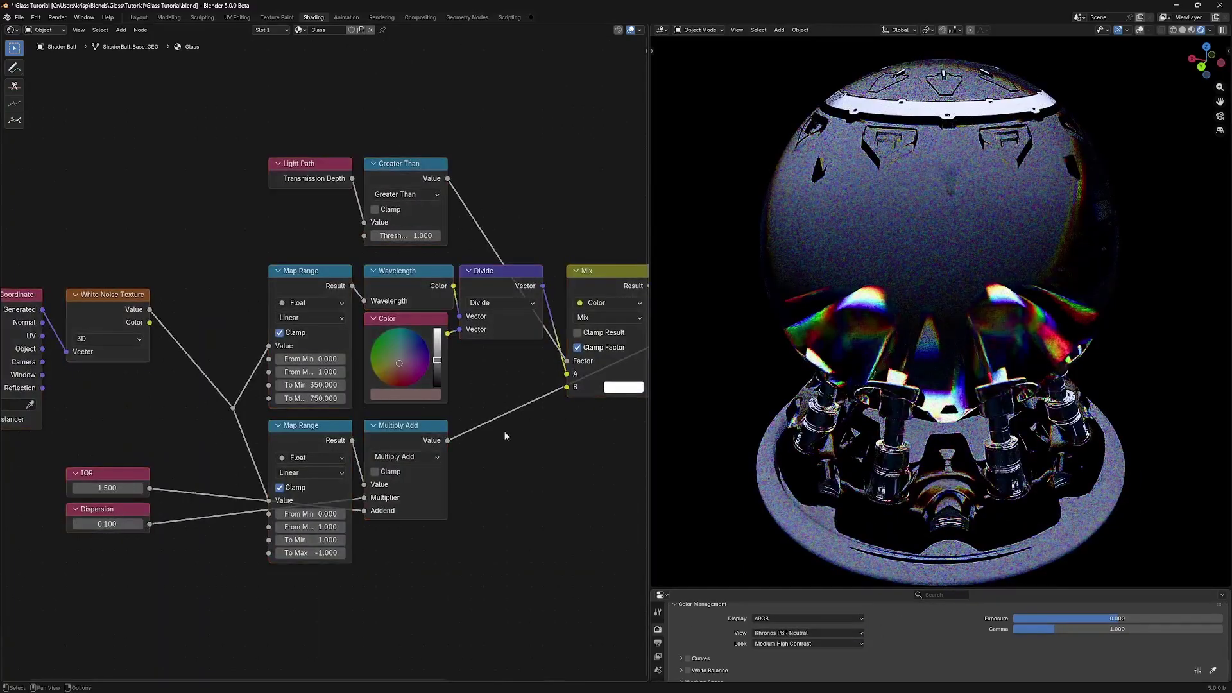
middle_drag(817, 317, 774, 325)
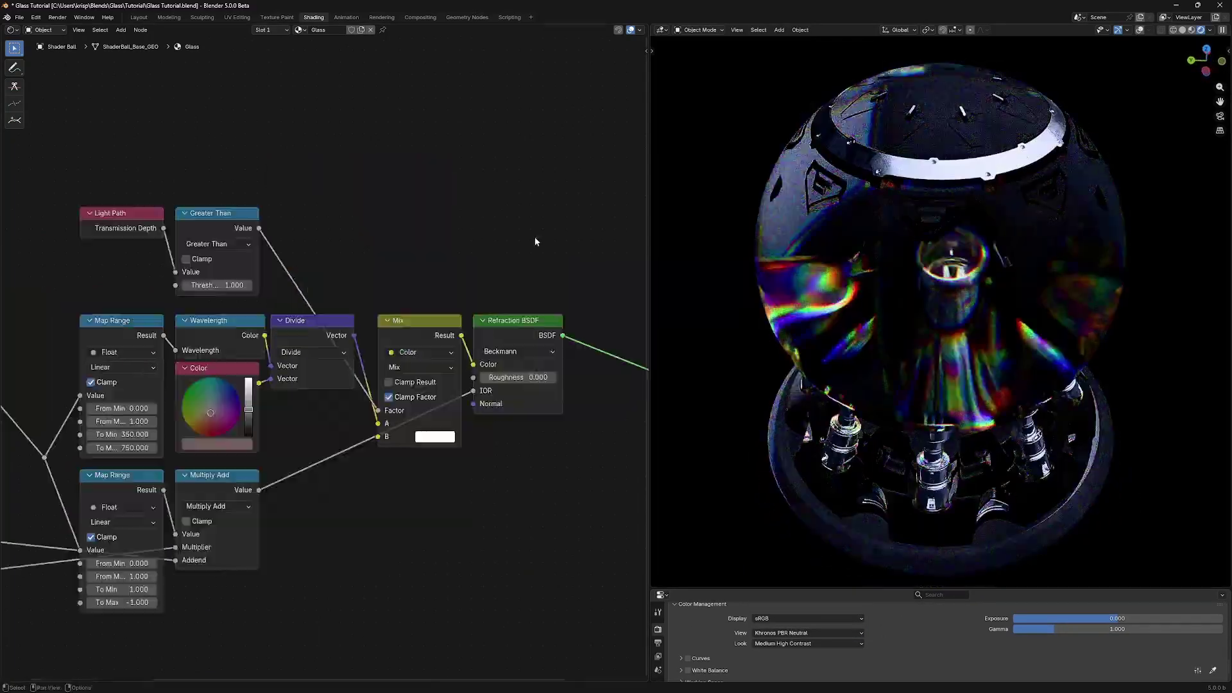
mouse_move(853, 308)
middle_down()
mouse_move(864, 305)
mouse_move(845, 311)
middle_up()
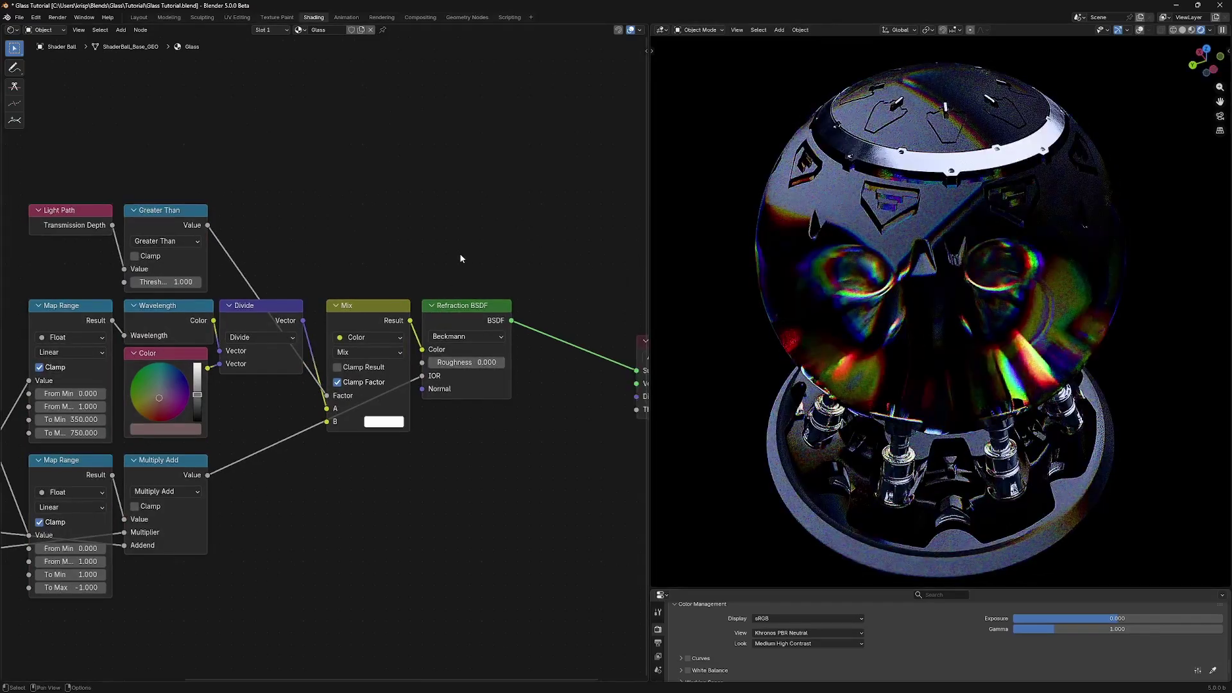
Replace the Refraction BSDF with a new Glass BSDF whose Color comes from the Mix result.
key(shift+a)
text(glass)
key(Return)
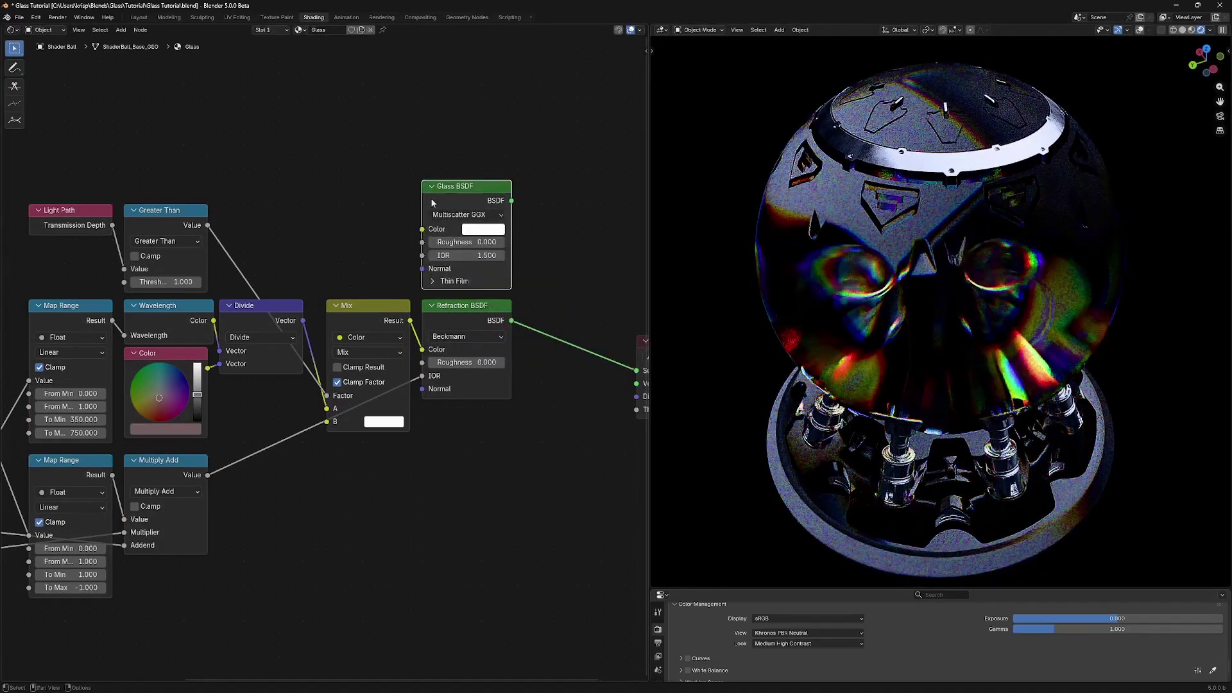
drag(410, 321, 422, 229)
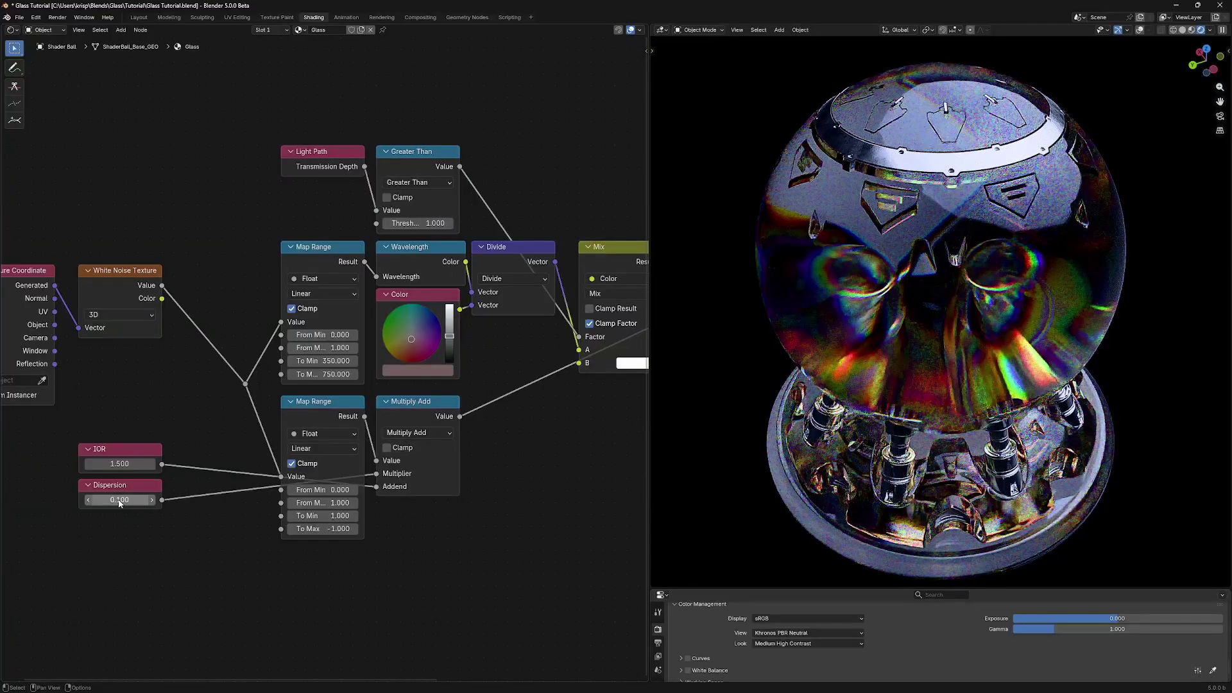
Set the Dispersion value to 0.
click(120, 500)
text(0)
key(Return)
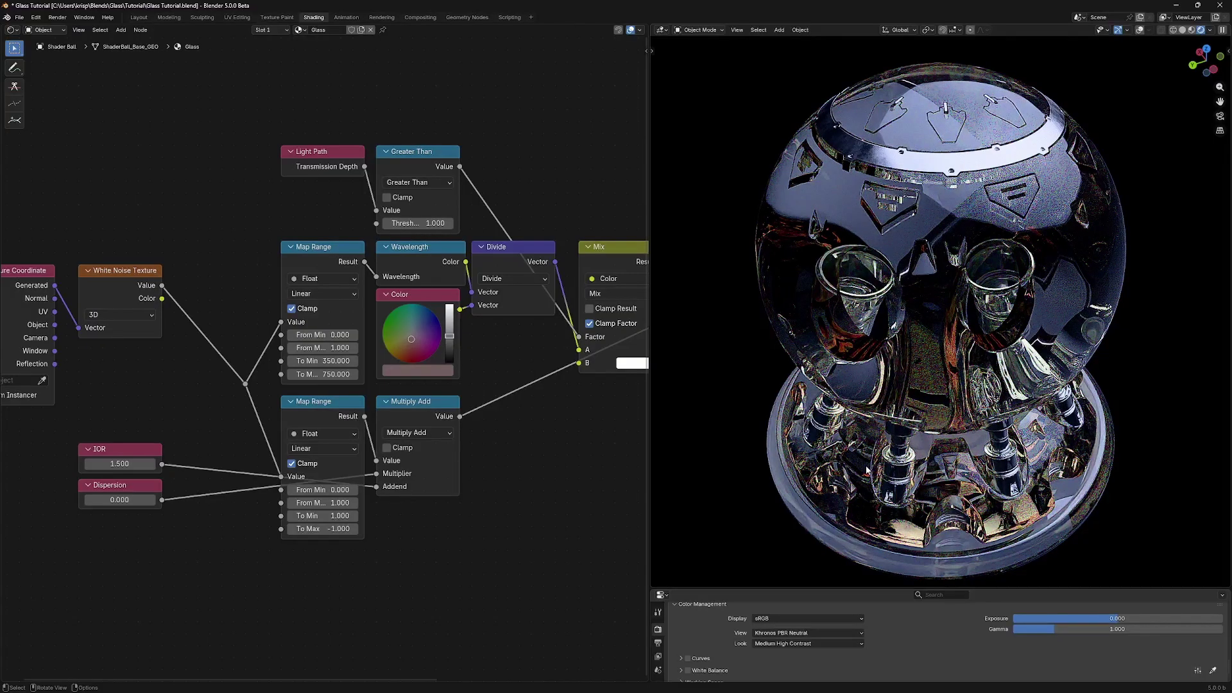
Move the Light Path and Greater Than nodes farther above the Map Range and Wavelength nodes to make room.
drag(321, 113, 437, 199)
middle_drag(604, 160, 398, 181)
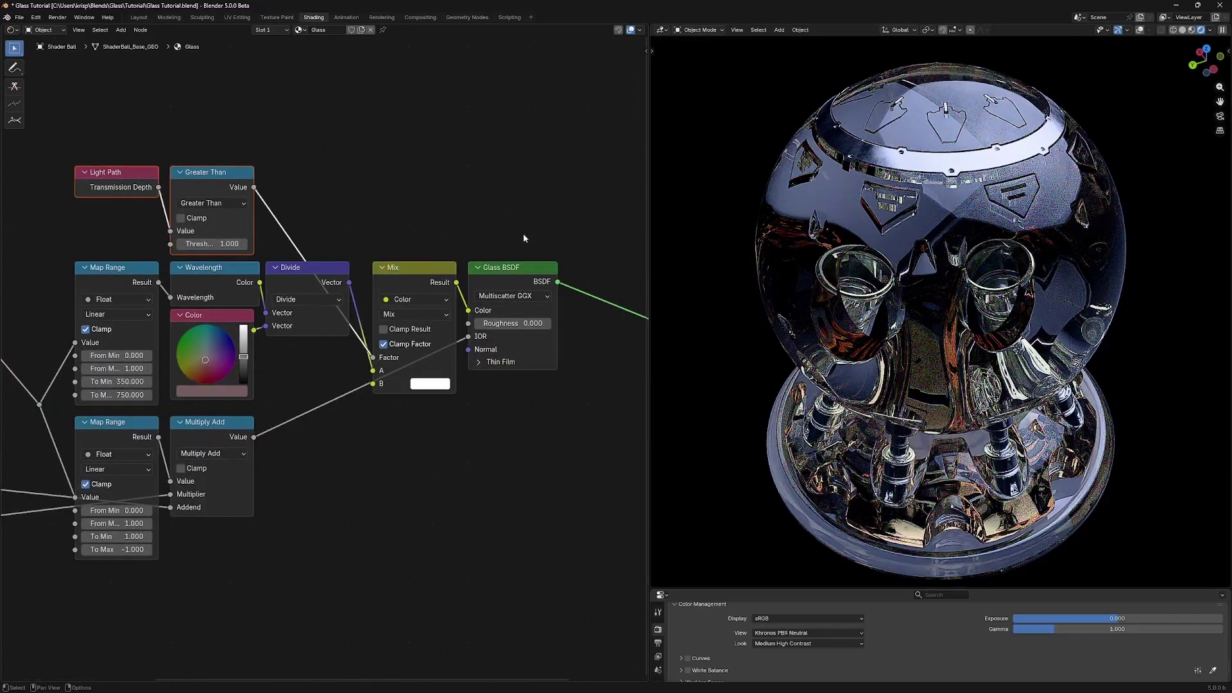
mouse_move(546, 335)
mouse_down()
mouse_move(668, 233)
mouse_move(455, 239)
mouse_move(548, 330)
mouse_up()
right_click(548, 330)
scroll(532, 205, up, 2)
drag(532, 206, 545, 239)
right_click(545, 237)
middle_drag(392, 294, 488, 370)
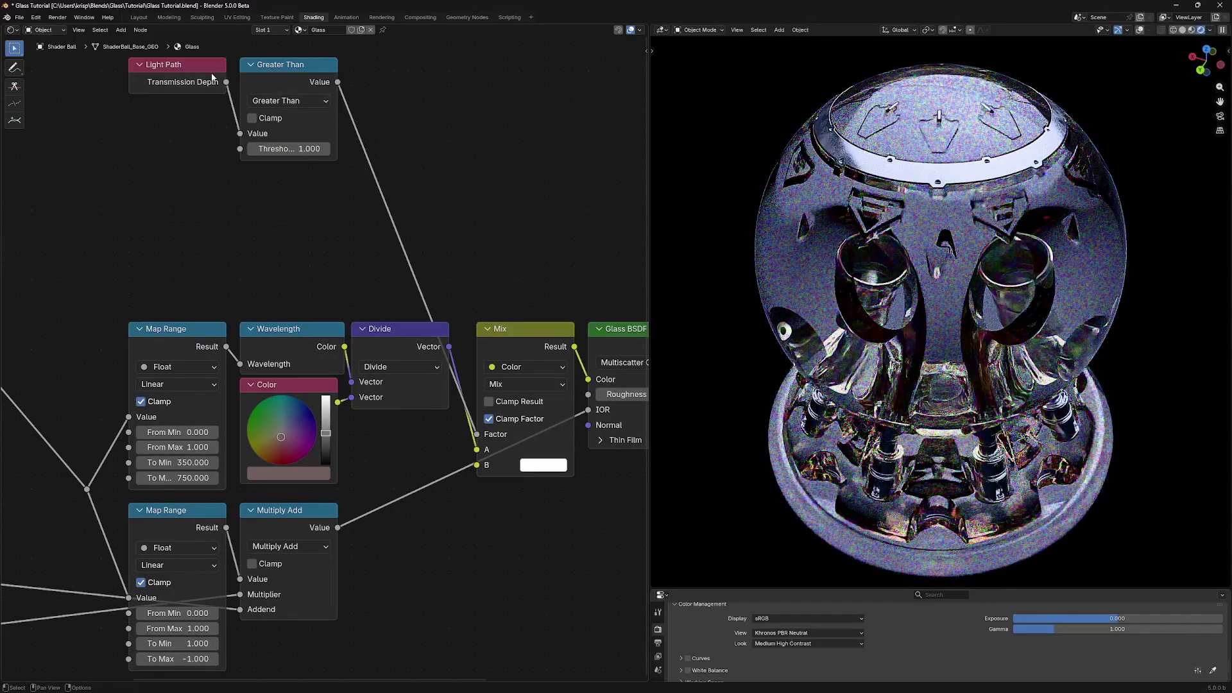
Combine the Light Path's Is Glossy Ray with the Greater Than result in a Maximum node, hiding the Light Path's unused outputs.
click(211, 74)
key(ctrl+h)
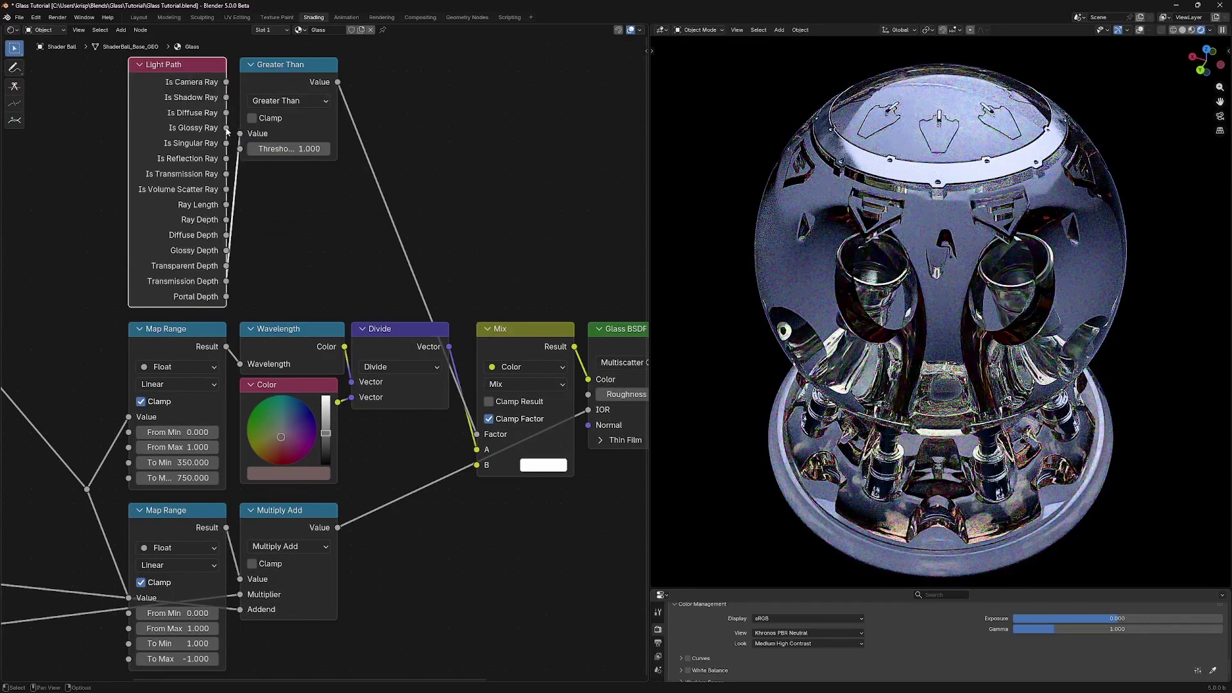
drag(226, 128, 394, 191)
text(max)
key(Return)
click(386, 112)
click(183, 76)
key(ctrl+h)
drag(437, 122, 394, 79)
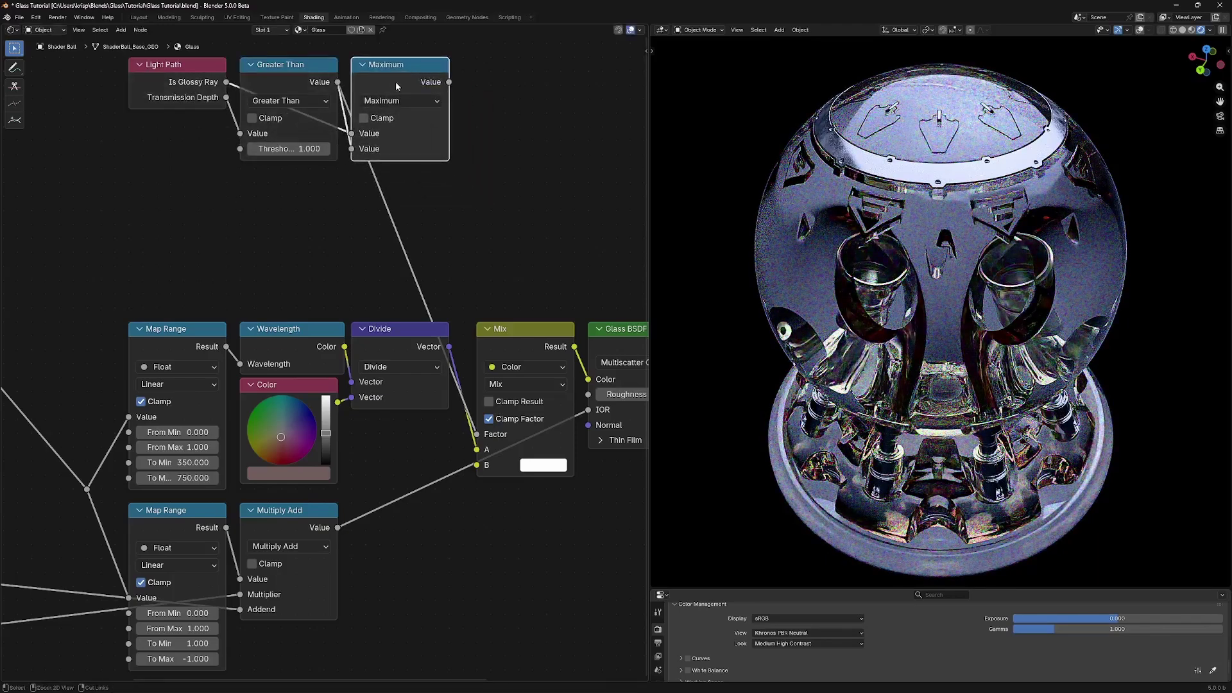
Set the Dispersion value to 0.100 and inspect the dispersive glass from another angle.
middle_drag(434, 87, 680, 574)
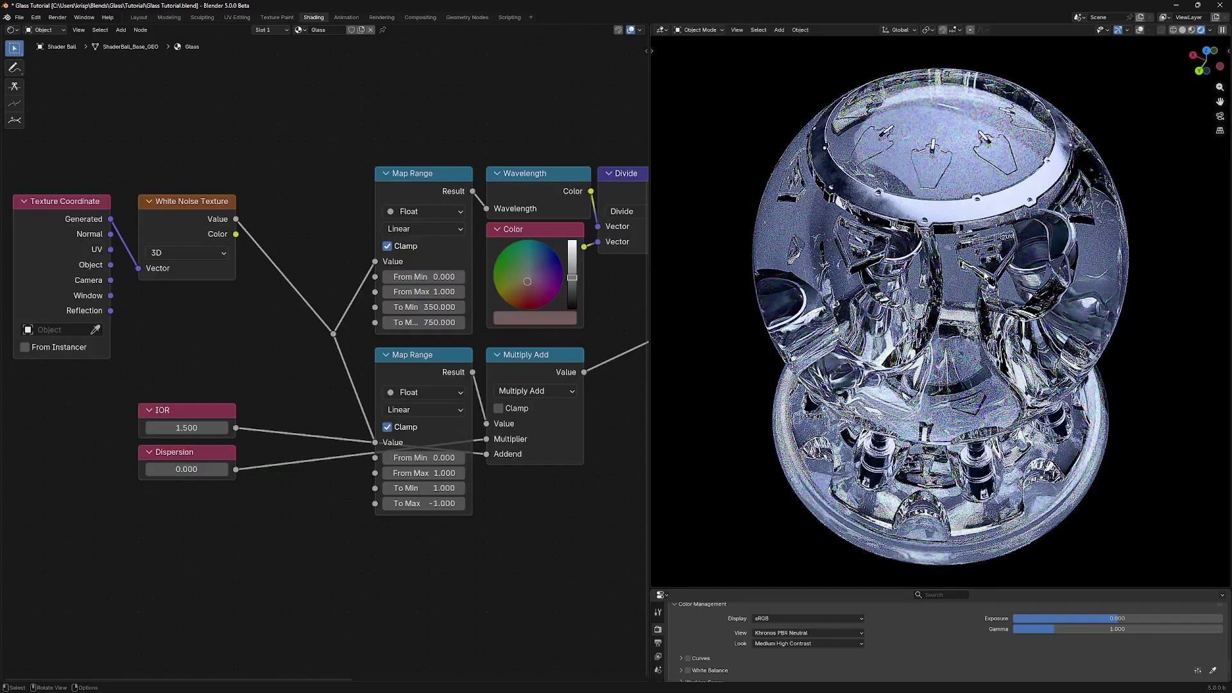
click(223, 469)
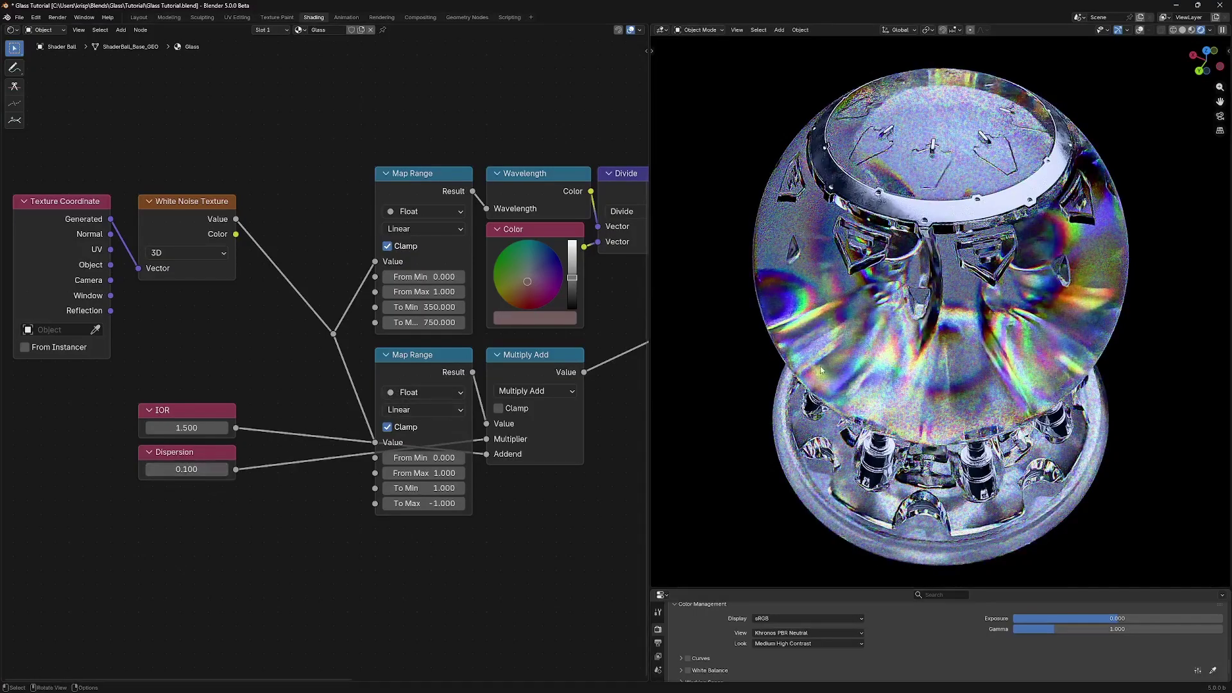
middle_drag(889, 401, 854, 283)
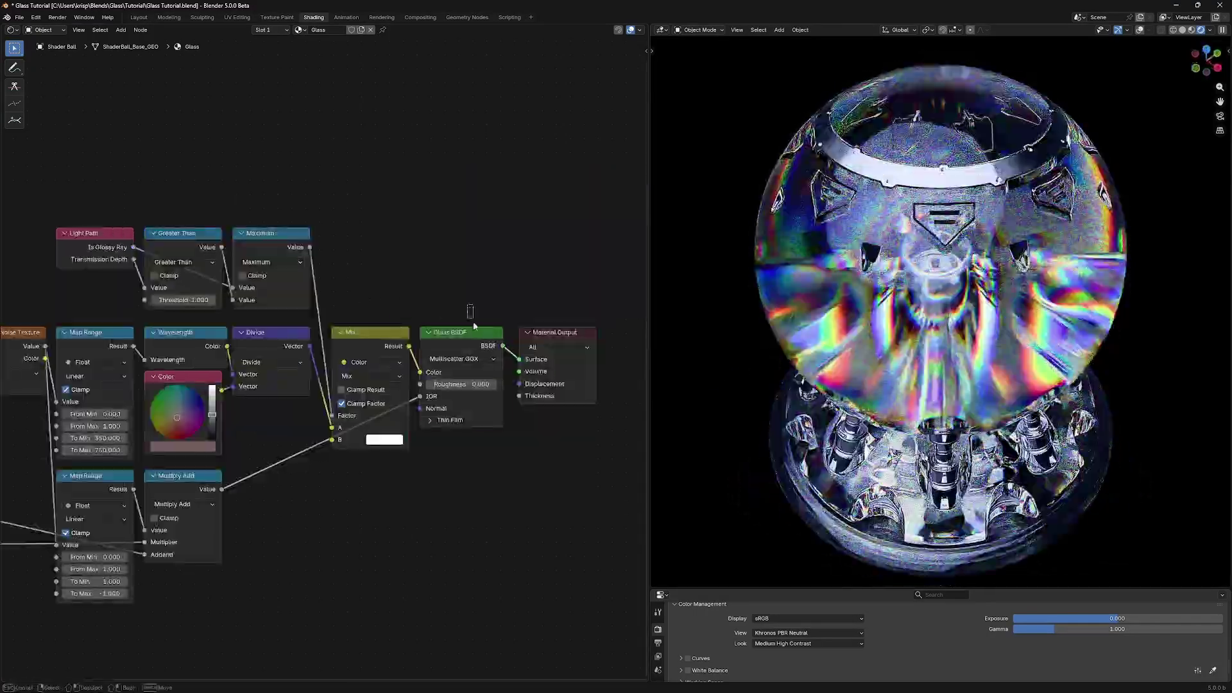
Duplicate the Glass BSDF without its input links, as white glass at IOR 1.500, and compare its preview with the dispersive glass.
drag(474, 323, 488, 398)
key(ctrl+shift+d)
click(488, 290)
ctrl+right_drag(420, 318, 407, 261)
ctrl+shift+click(465, 223)
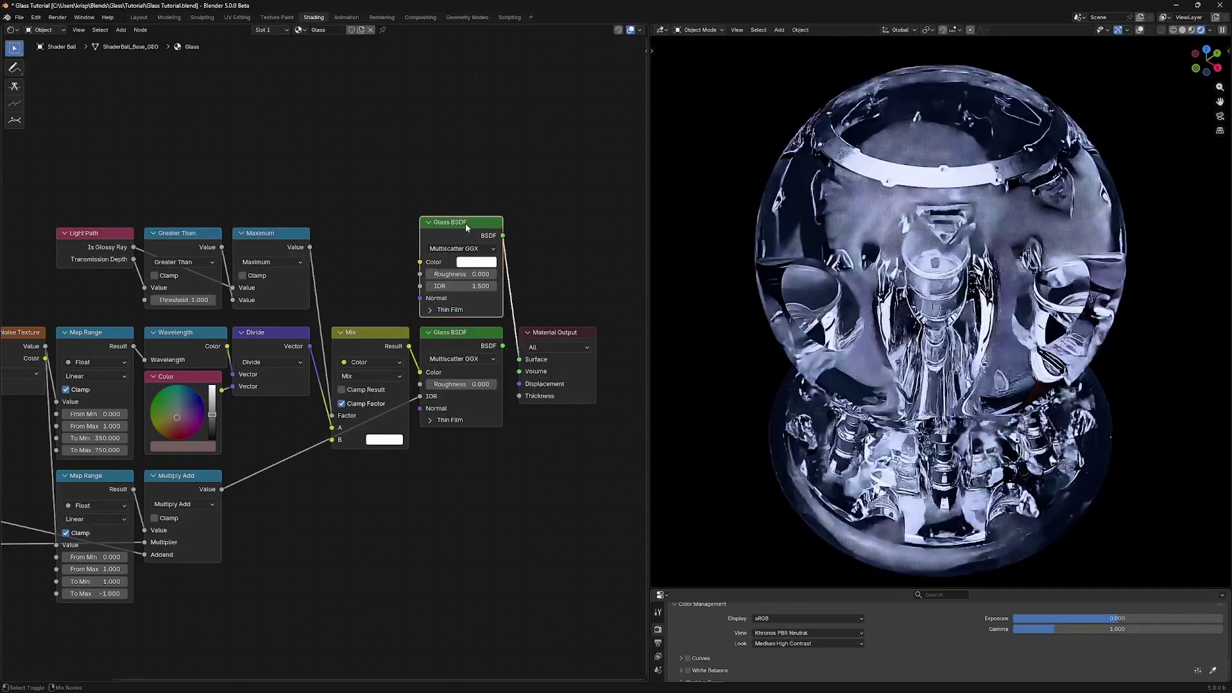
ctrl+shift+click(479, 340)
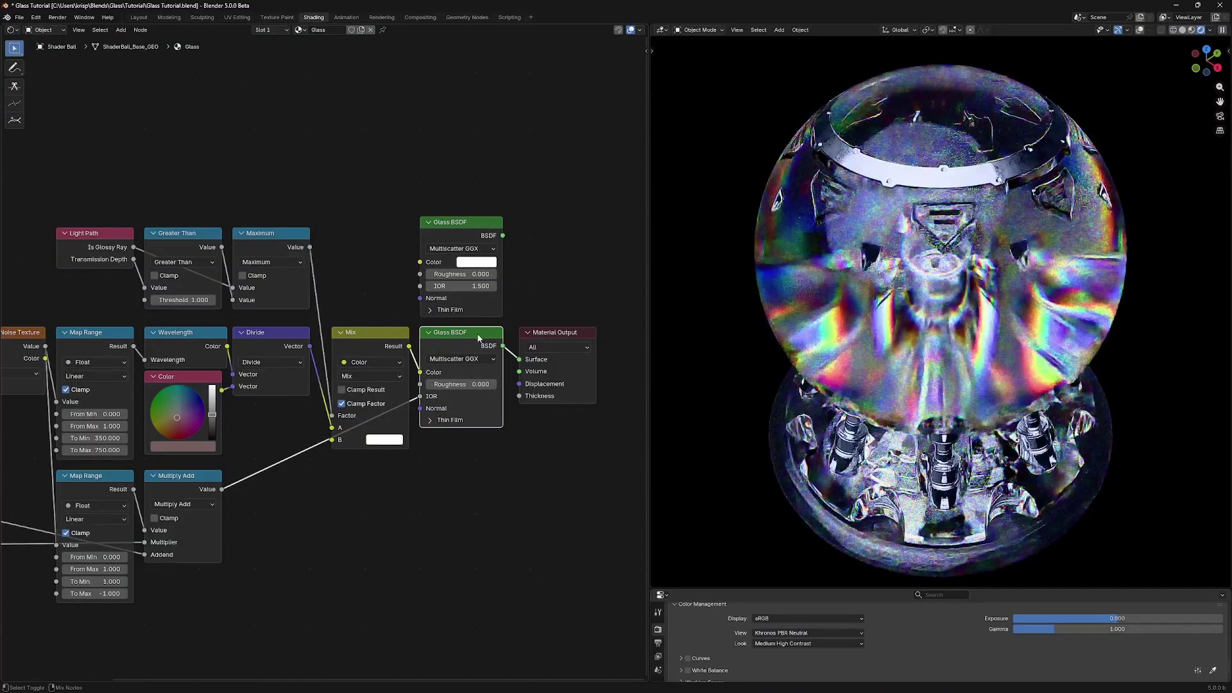
ctrl+shift+click(465, 234)
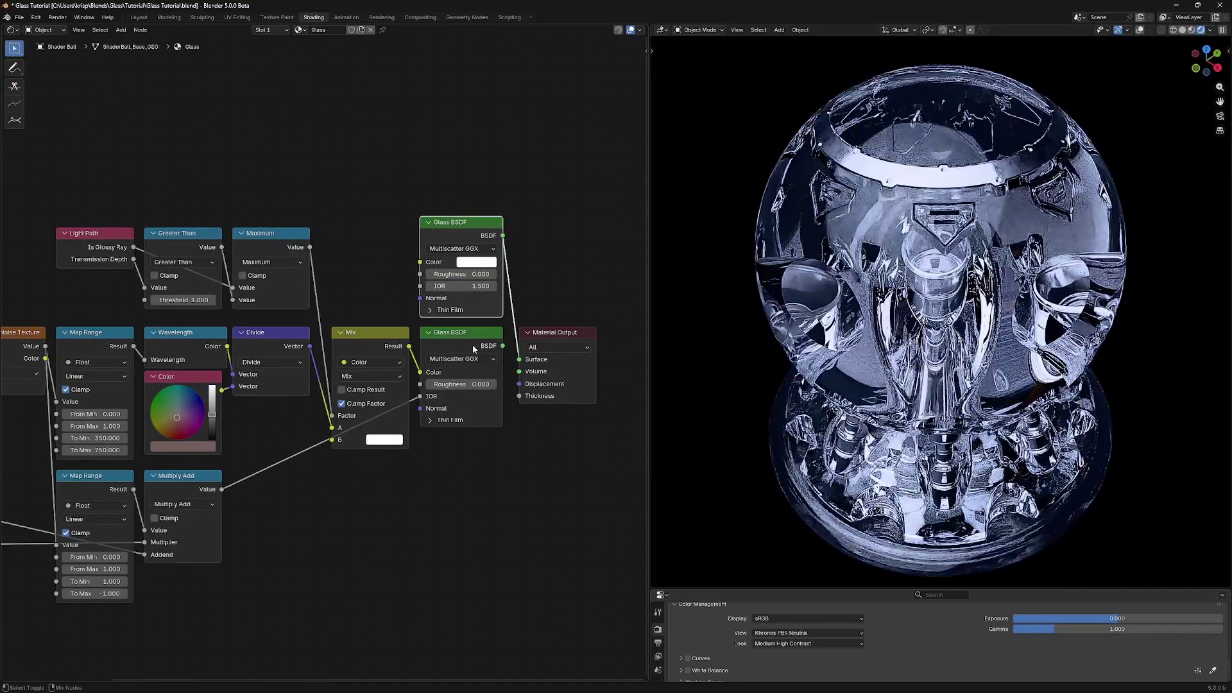
ctrl+shift+click(472, 344)
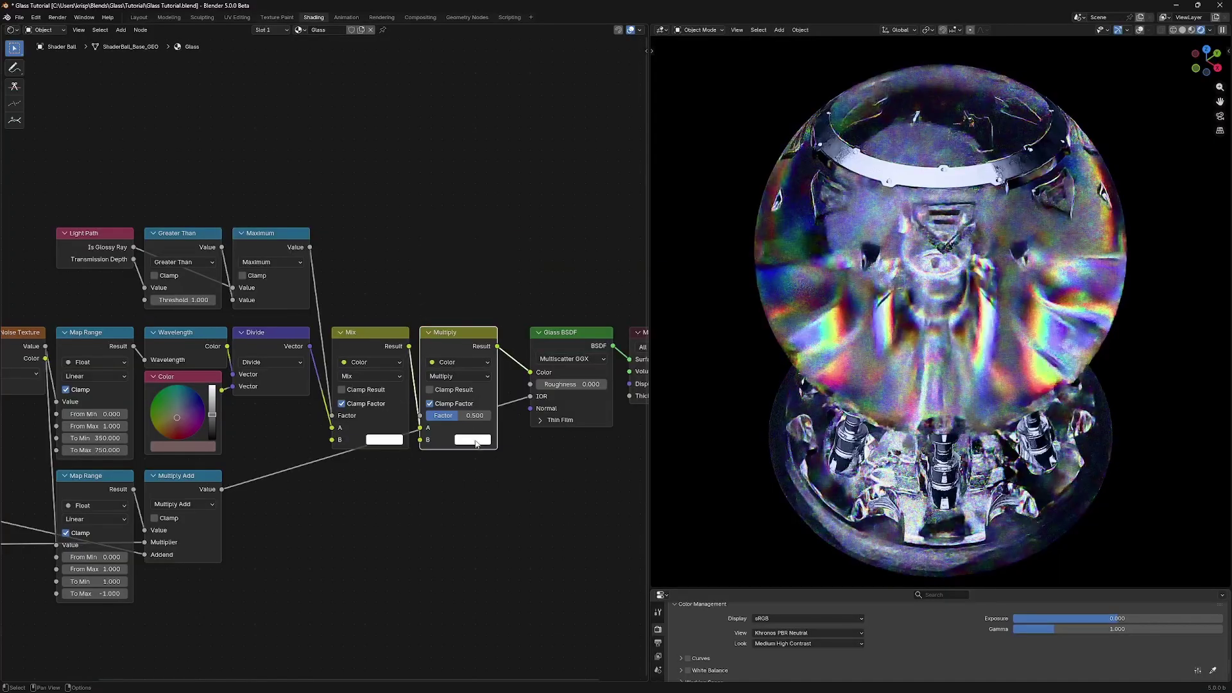
Try a red tint in the Multiply node's B color, and remove the Multiply node from the glass color chain.
click(473, 440)
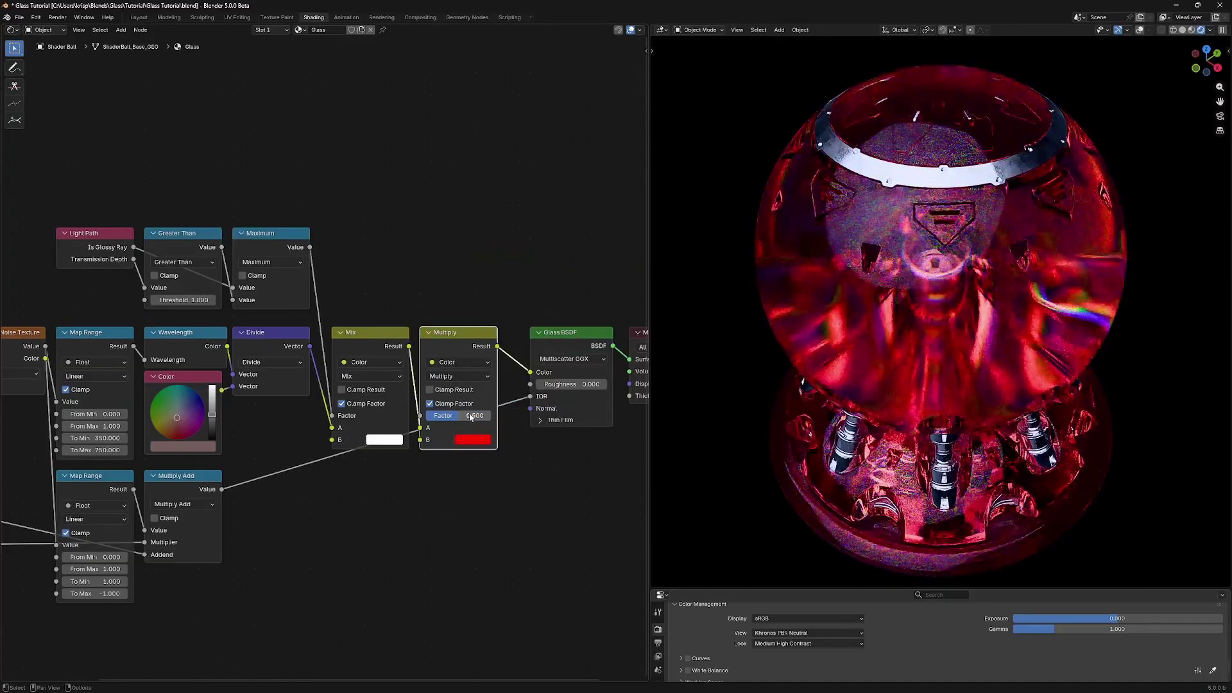
click(473, 439)
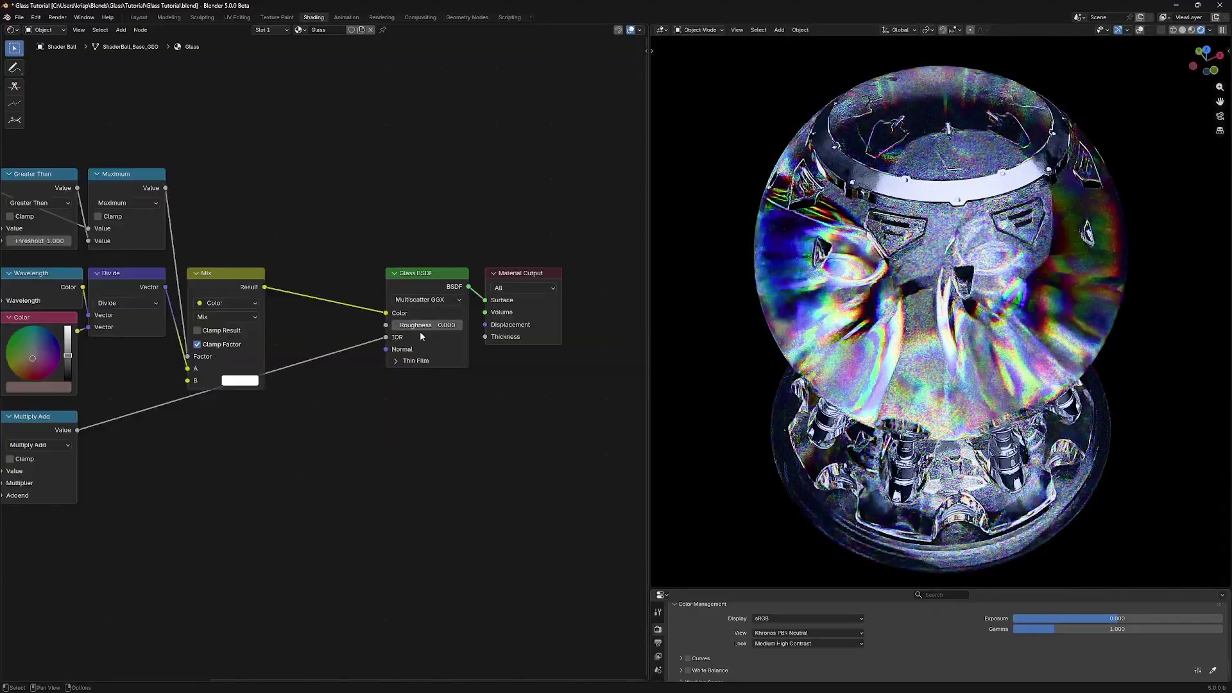
Test the Glass BSDF's Roughness at about 0.915, 0.538 and finally 1.000, viewing the shader ball from a lower angle.
mouse_move(420, 331)
mouse_down()
mouse_move(400, 326)
mouse_move(429, 332)
mouse_up()
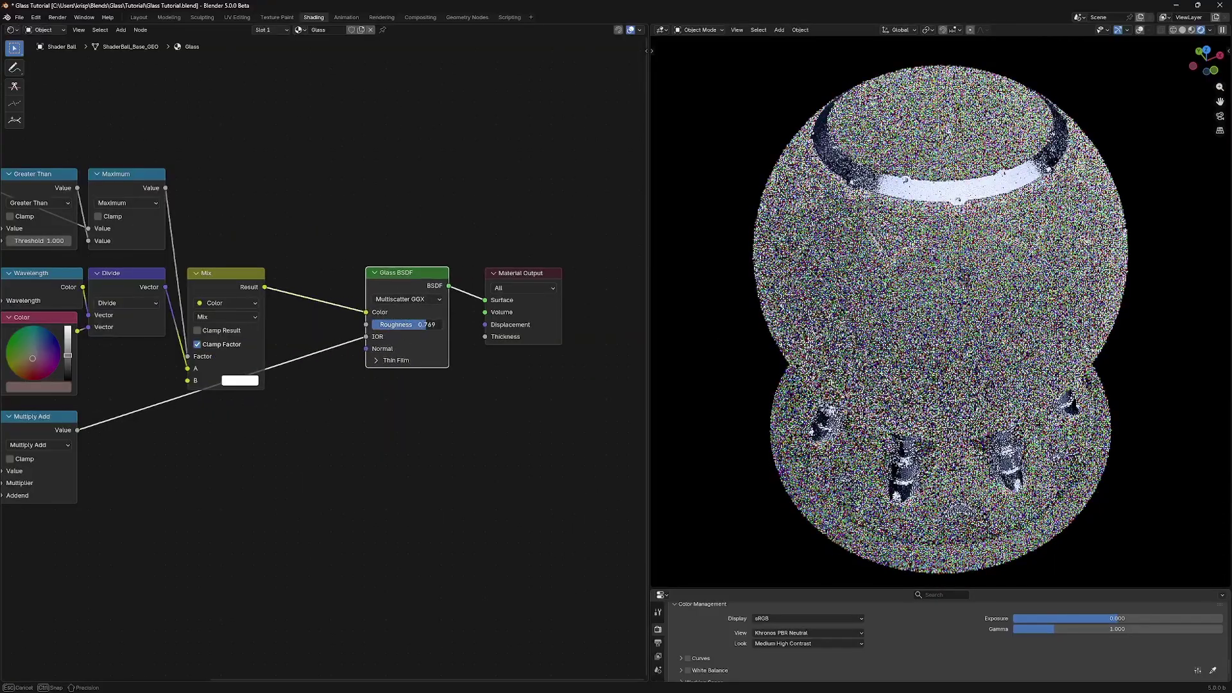
drag(426, 324, 427, 330)
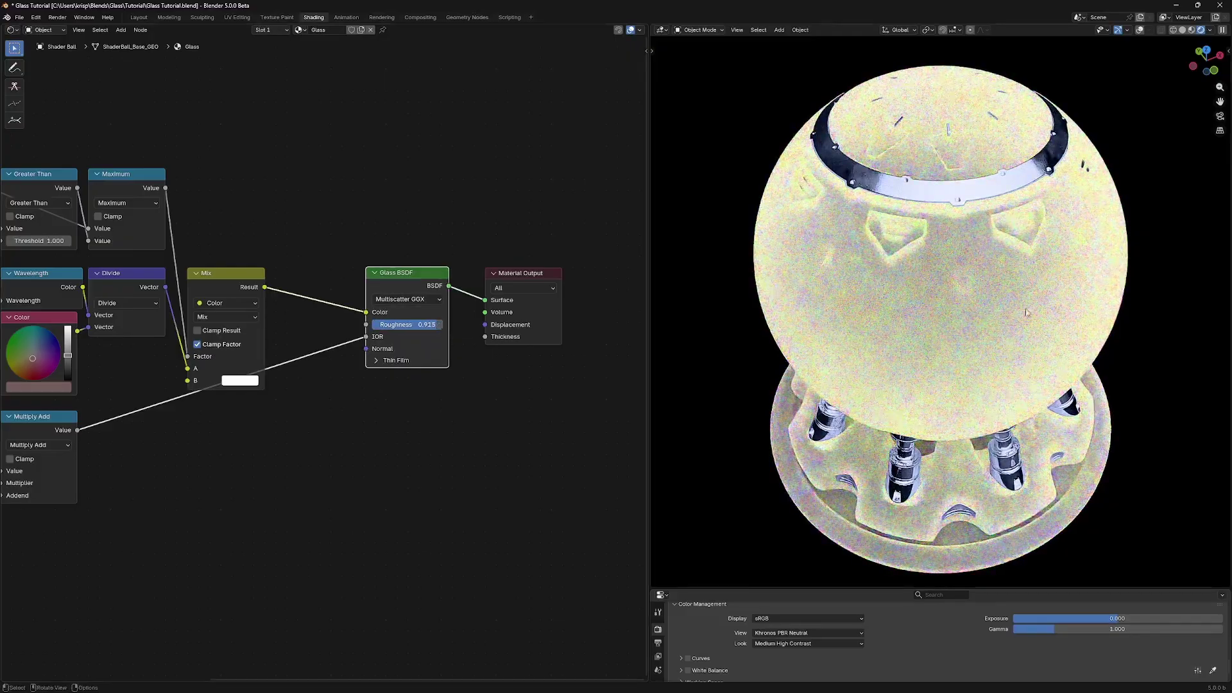
middle_drag(1006, 306, 1001, 257)
scroll(414, 333, up, 1)
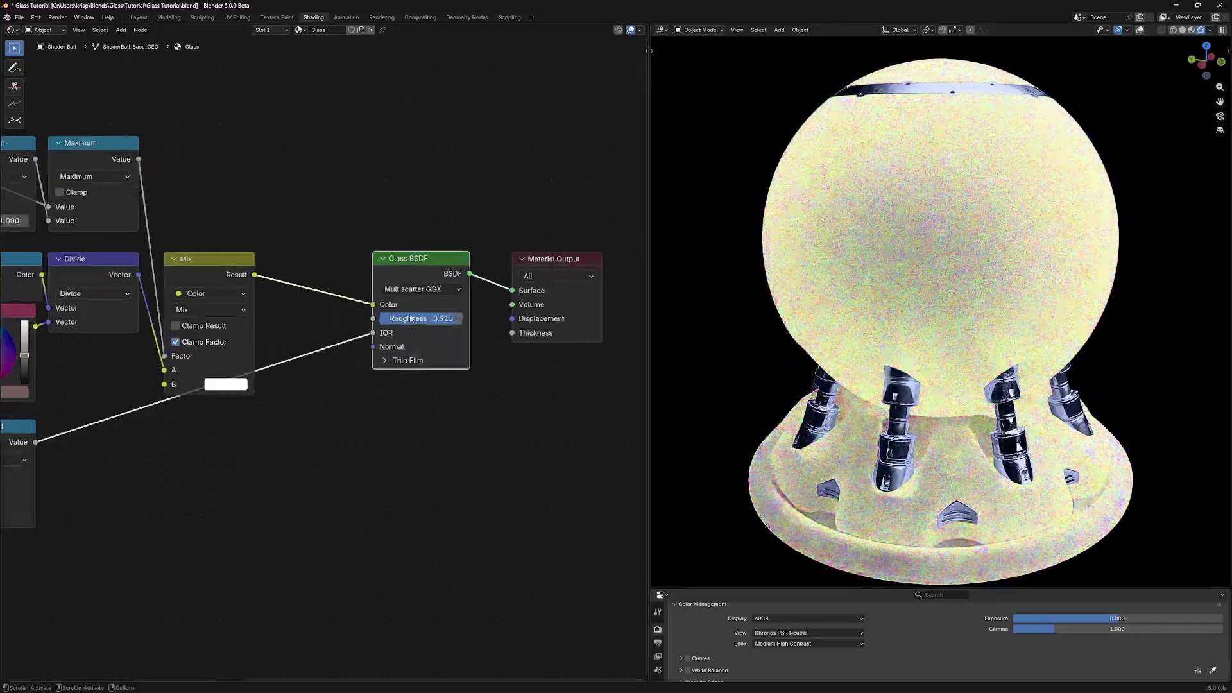
drag(414, 316, 382, 317)
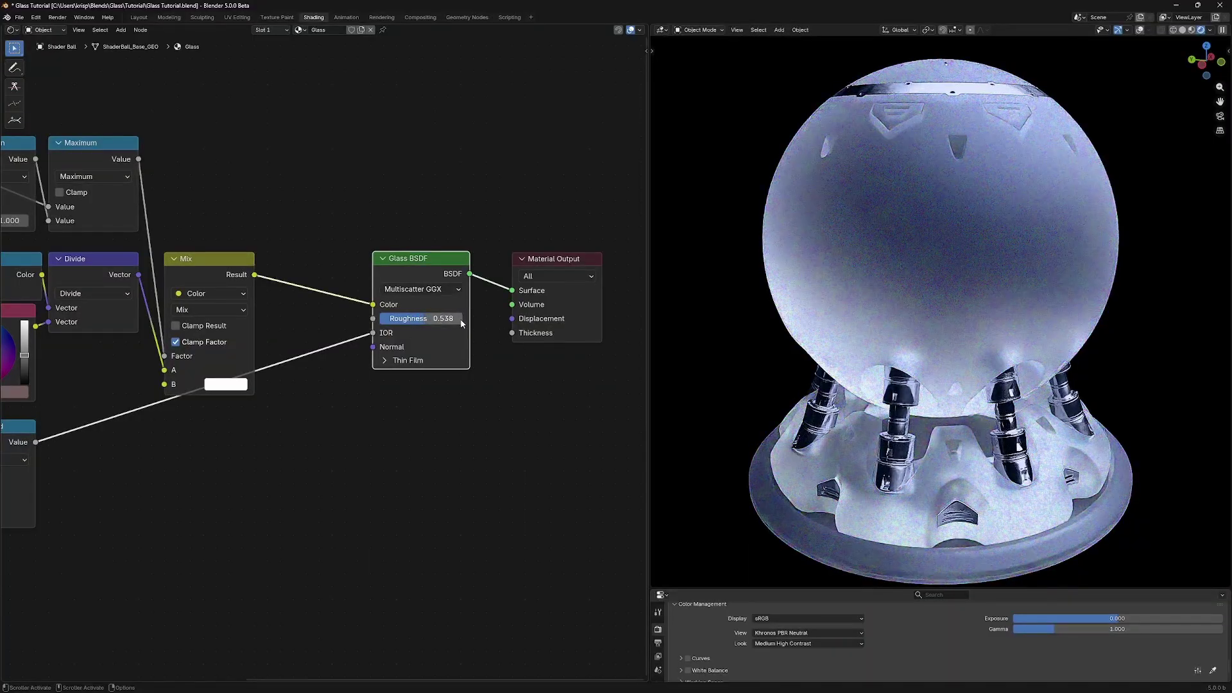
mouse_move(452, 318)
mouse_down()
mouse_move(475, 317)
mouse_move(465, 323)
mouse_up()
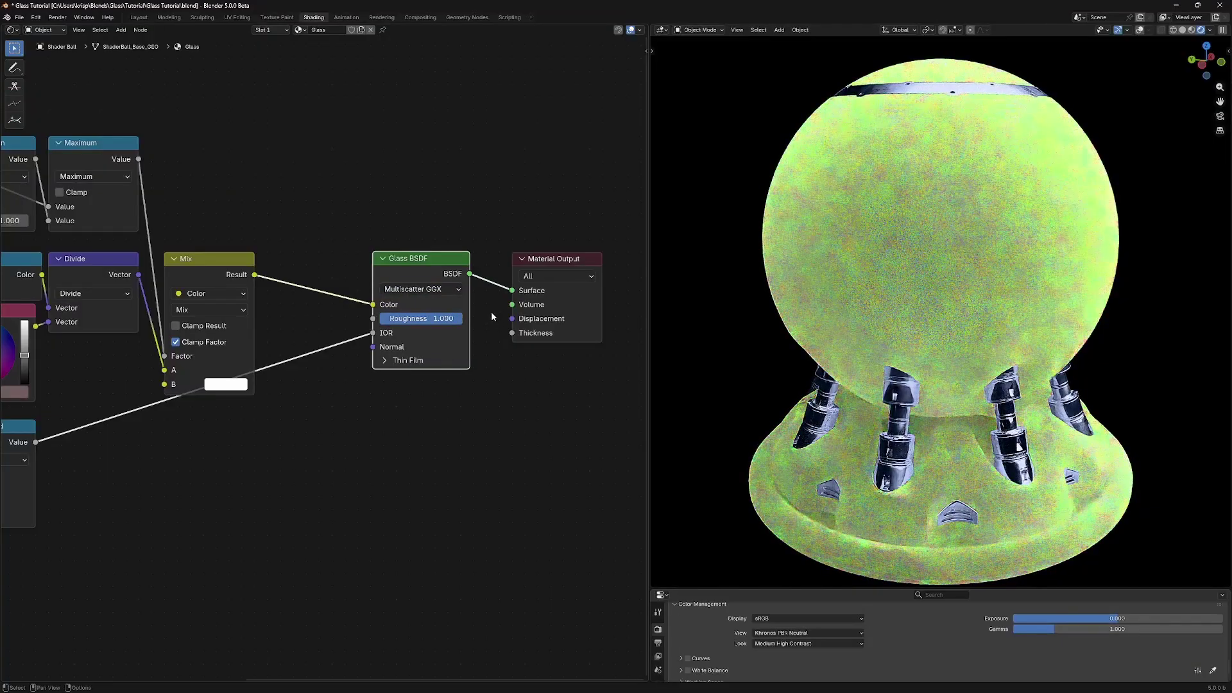
Compare the GGX and Beckmann distributions on the rough Glass BSDF, ending on Beckmann.
click(424, 289)
click(422, 336)
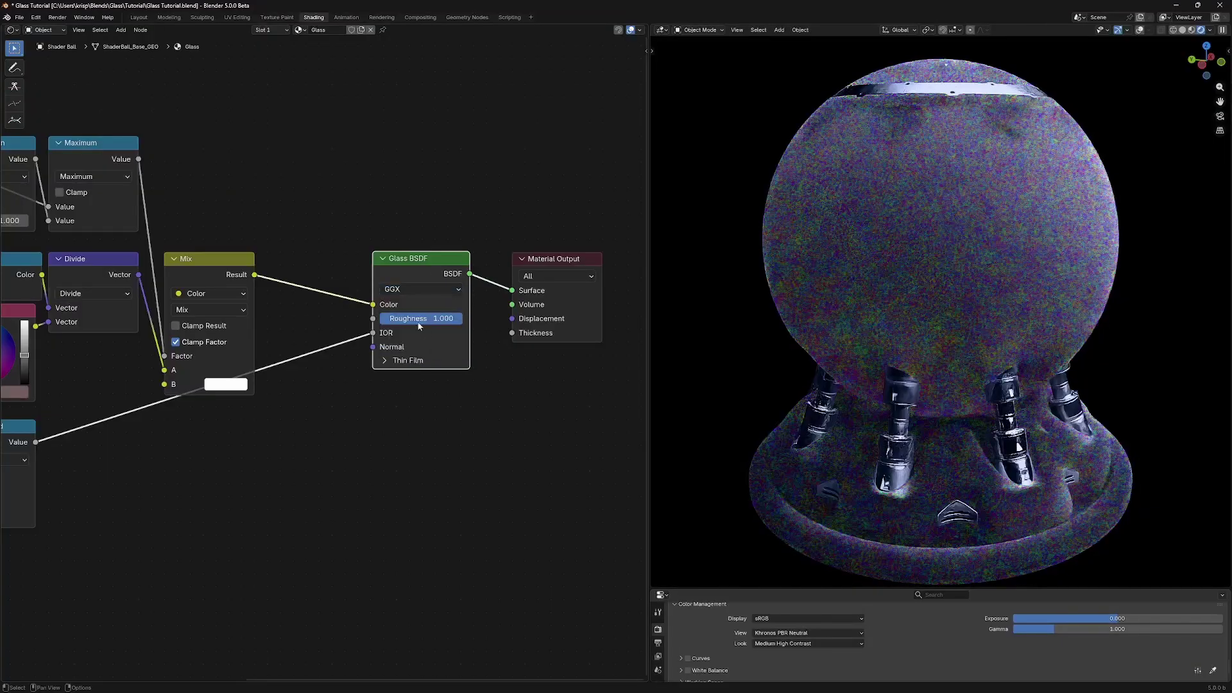
click(429, 289)
click(434, 320)
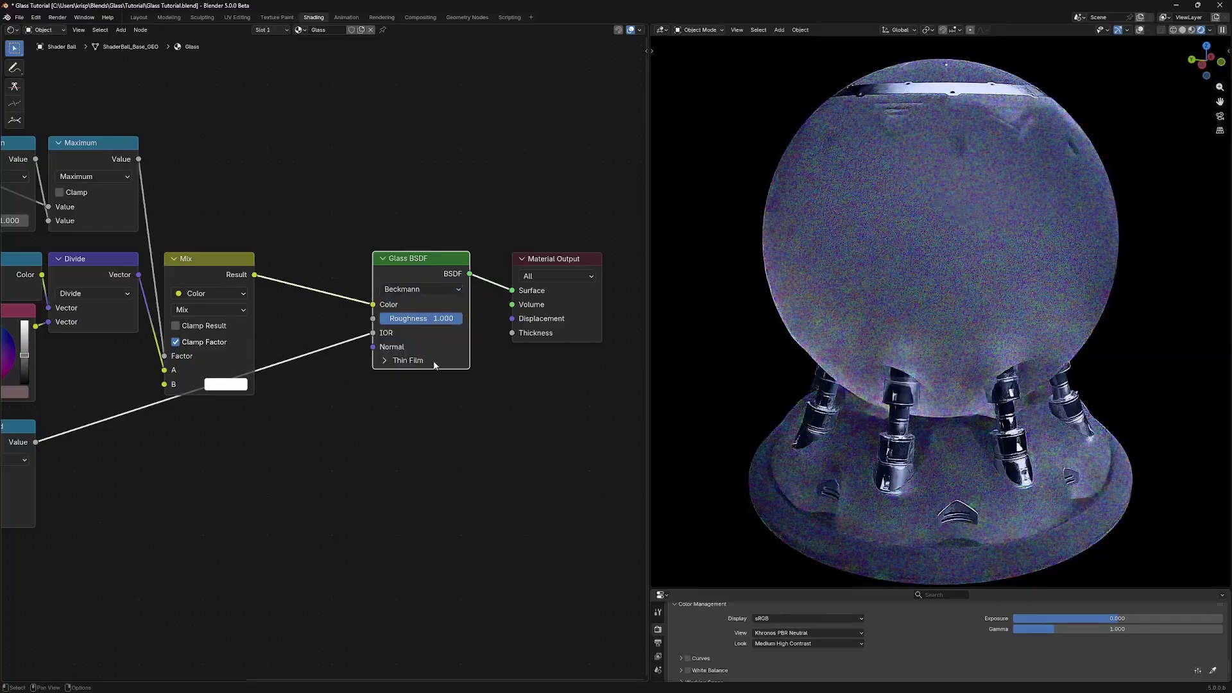